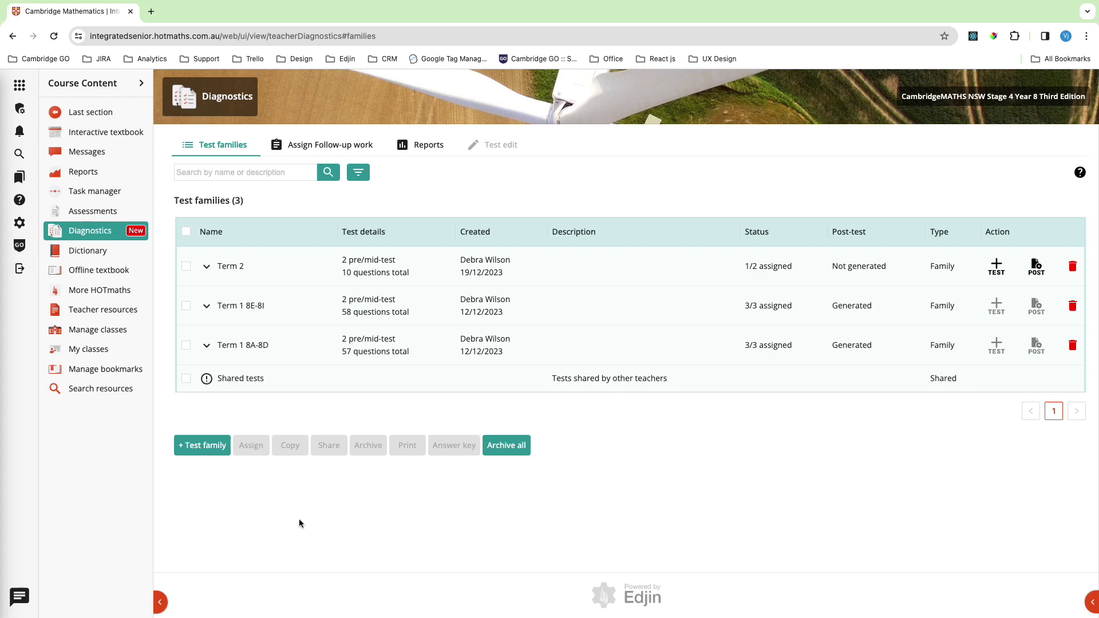
Create a test family named Sample Family with the description Weeks 1 - 2
left_click(198, 446)
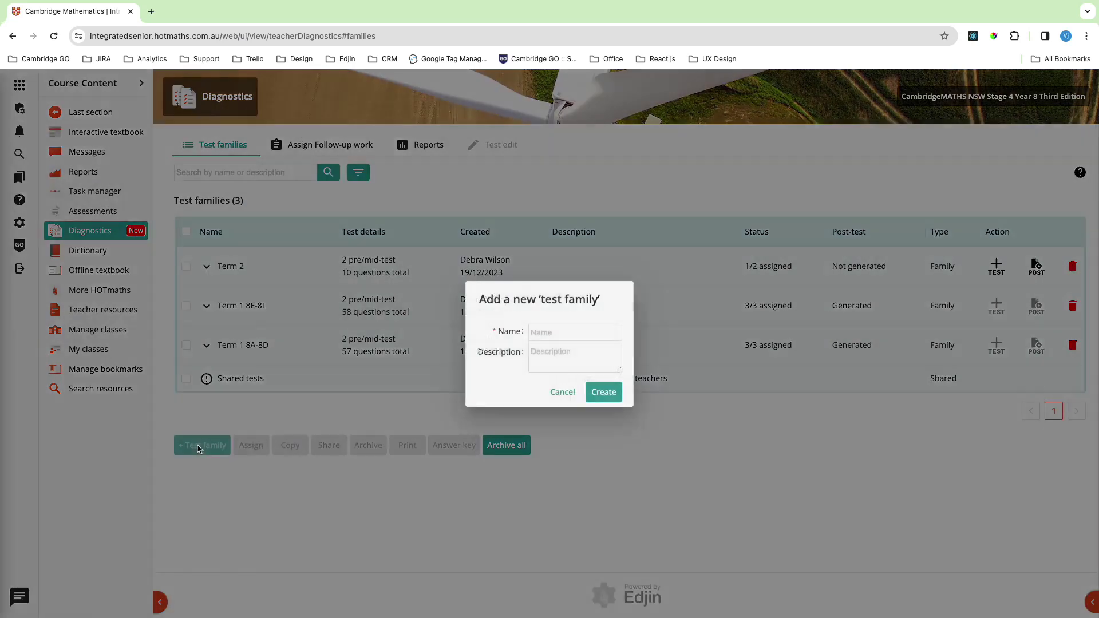
left_click(548, 334)
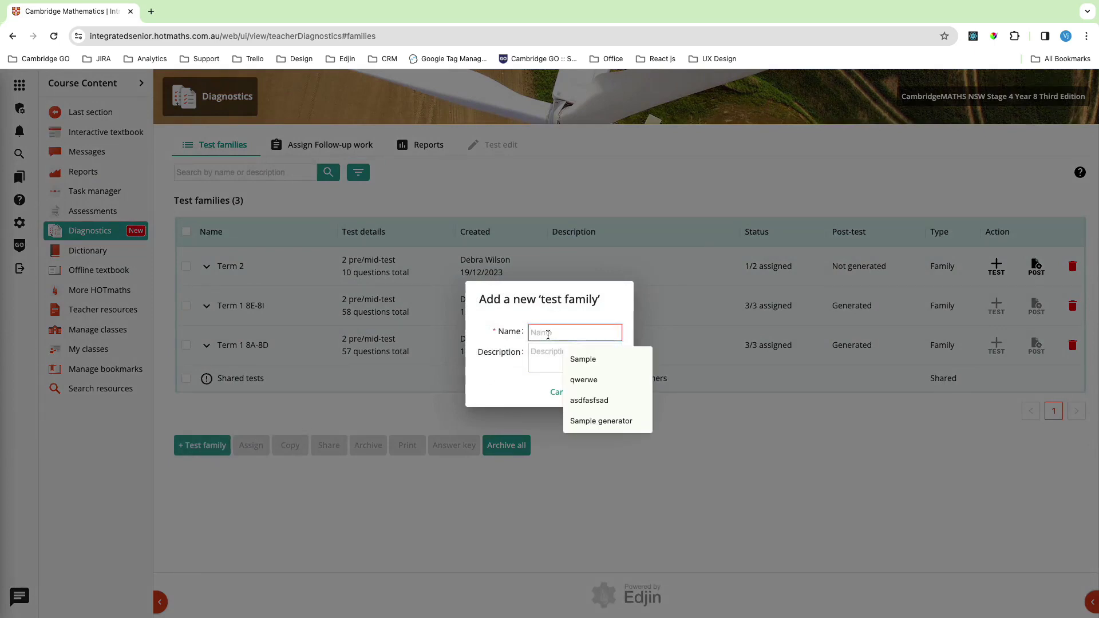
type("Sample F")
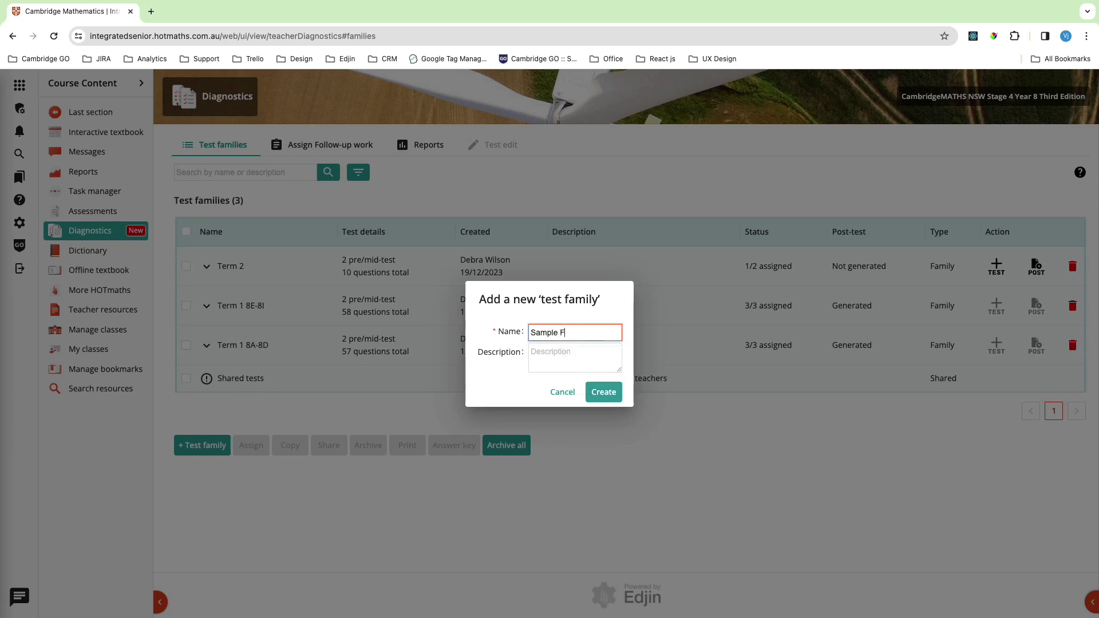
type("amily")
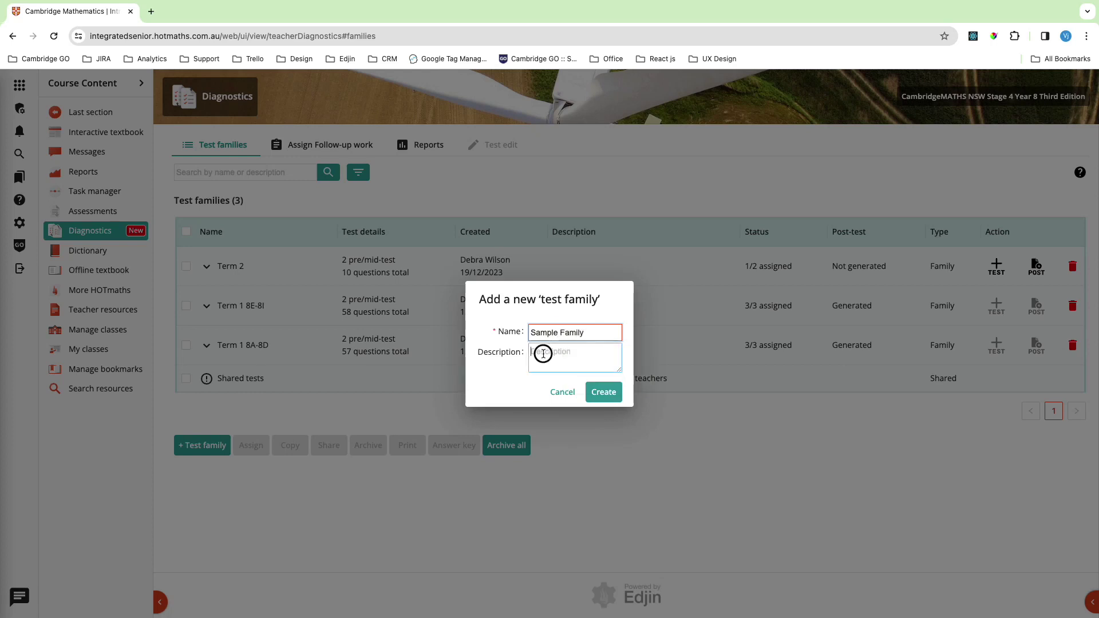
left_click(543, 353)
type("Weeks 1")
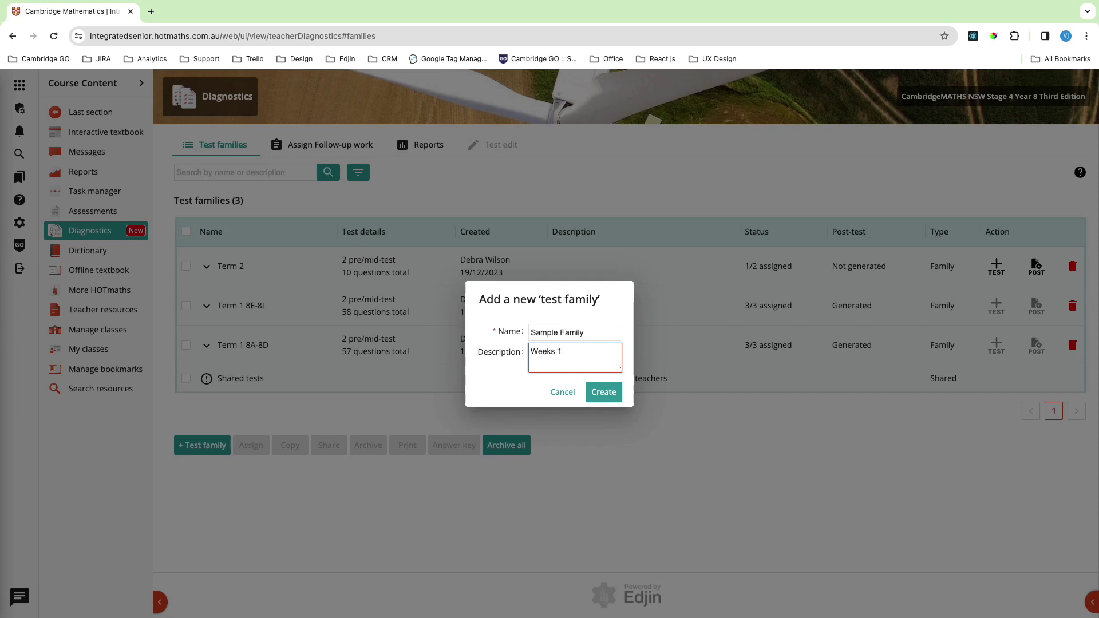
type(" -2")
left_click(602, 392)
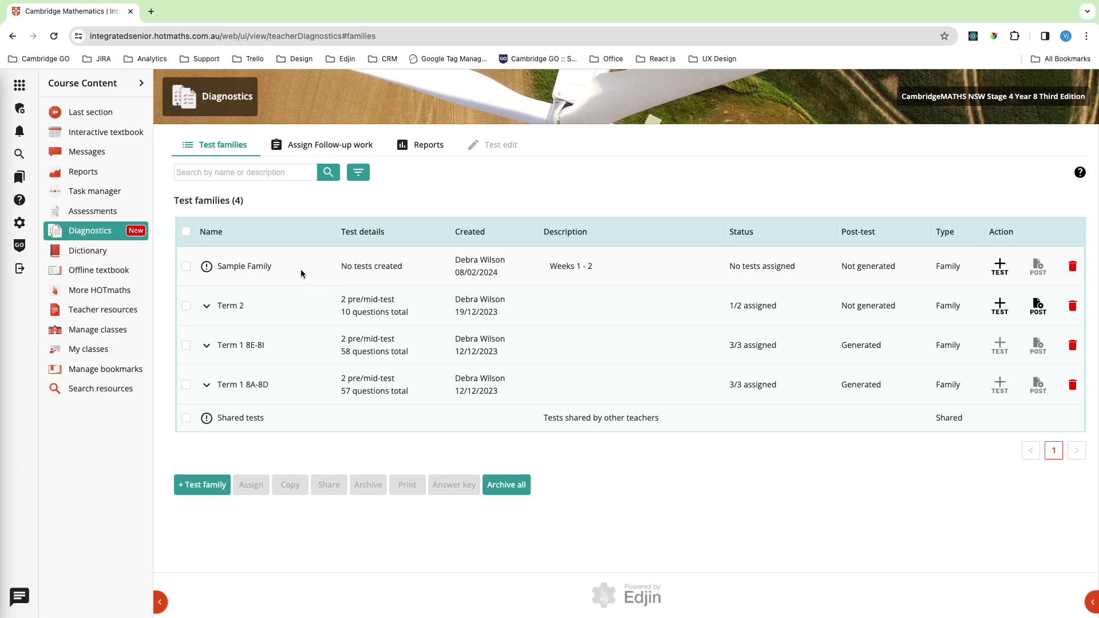
Add a pre/mid test named Week 1 to Sample Family, described as Week 1 Sample, with questions added later
mouse_move(209, 274)
left_click(1000, 268)
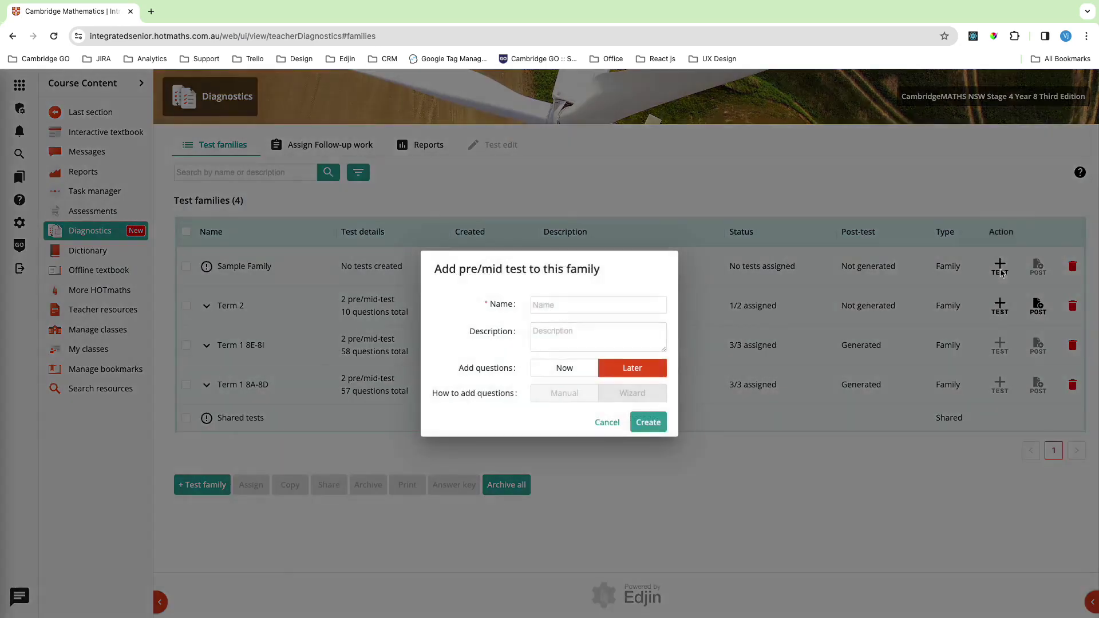
left_click(566, 305)
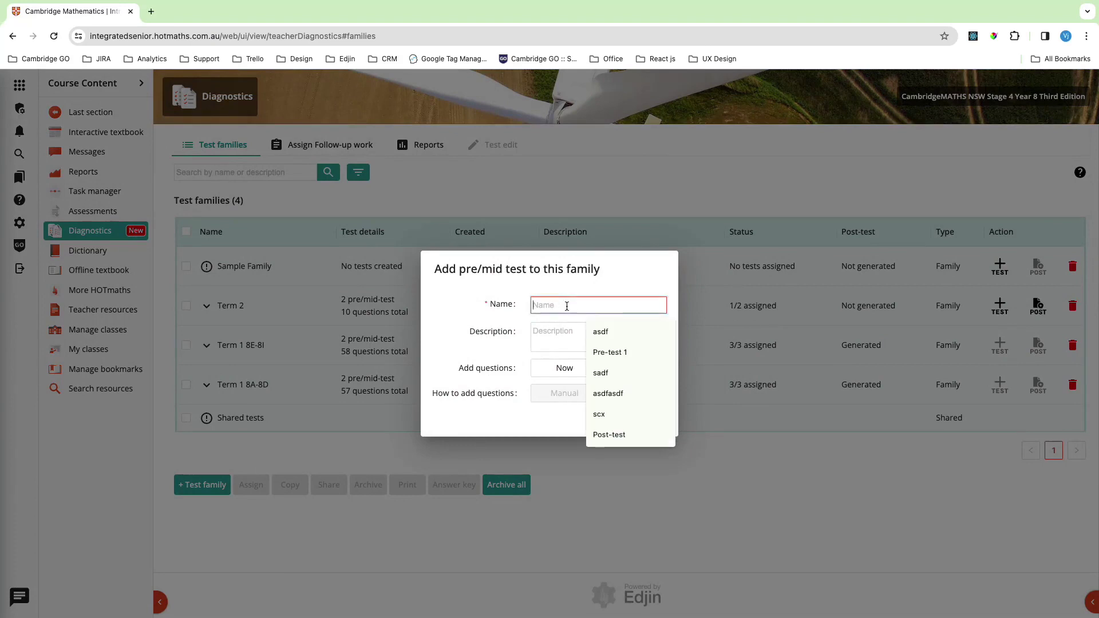
type("Week 1")
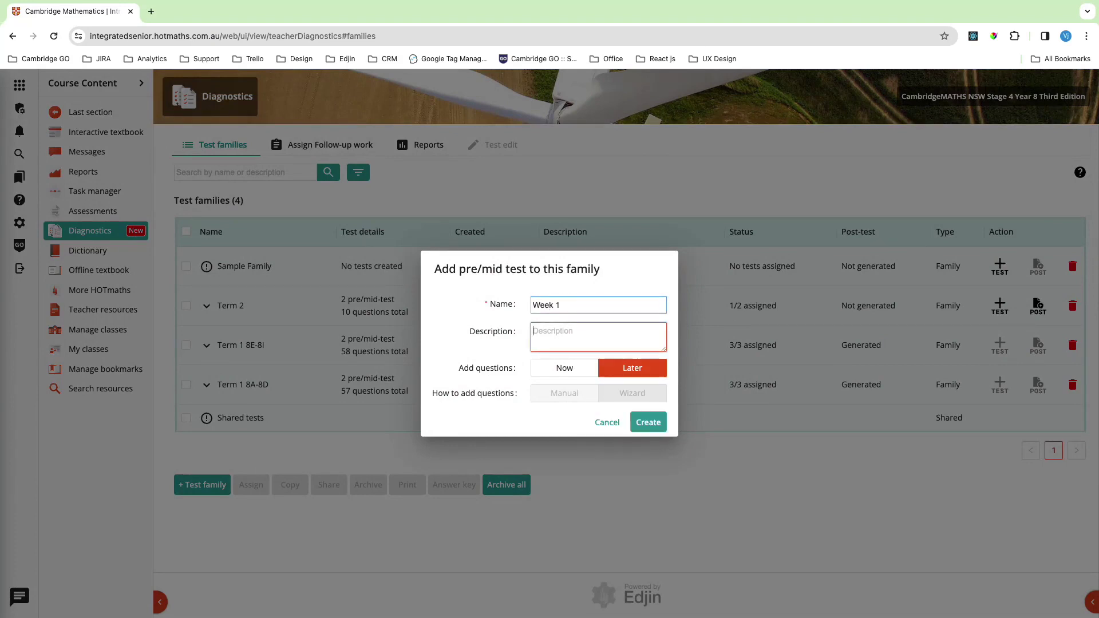
key("Tab")
type("Week 1 Sample")
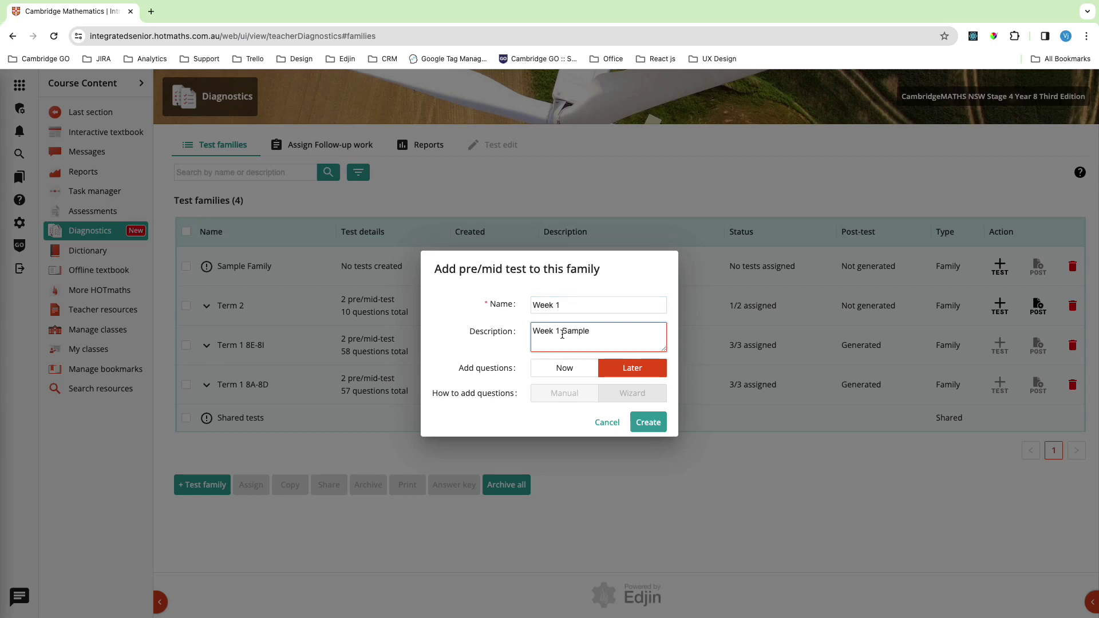
left_click(623, 373)
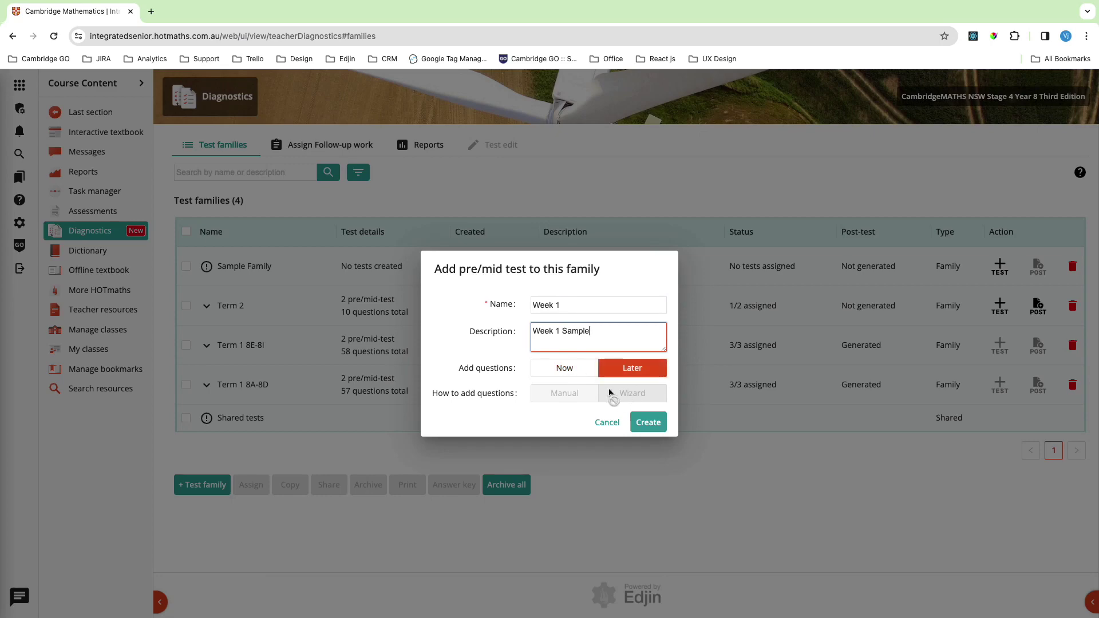
left_click(646, 421)
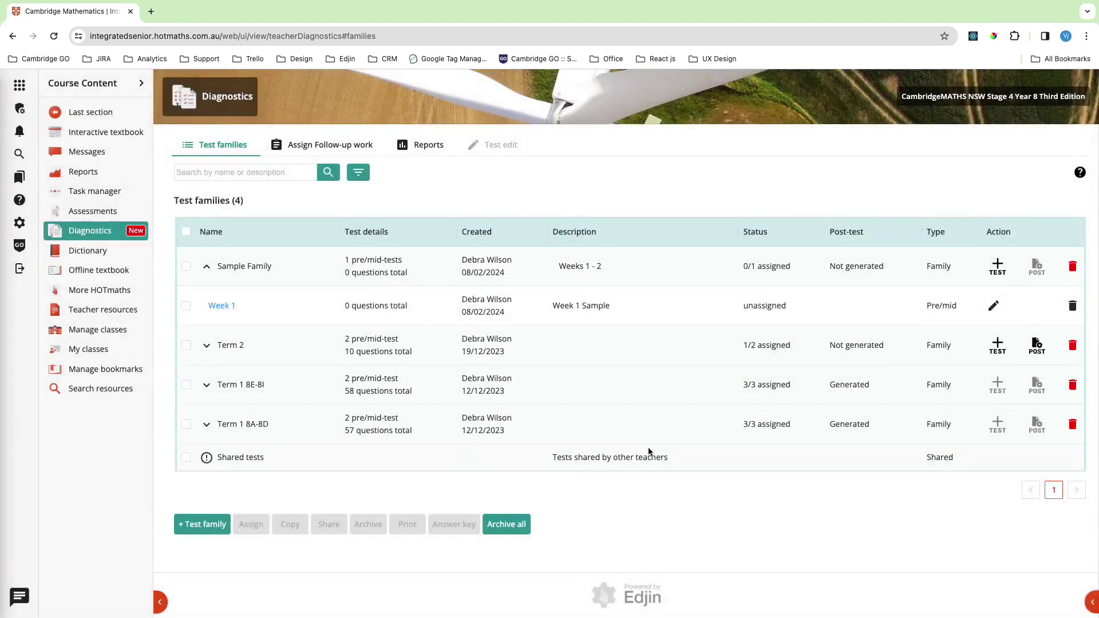
Add a pre/mid test named Week 2 to Sample Family, described as Week 2 Sample, adding its questions now with the wizard
left_click(997, 266)
left_click(574, 302)
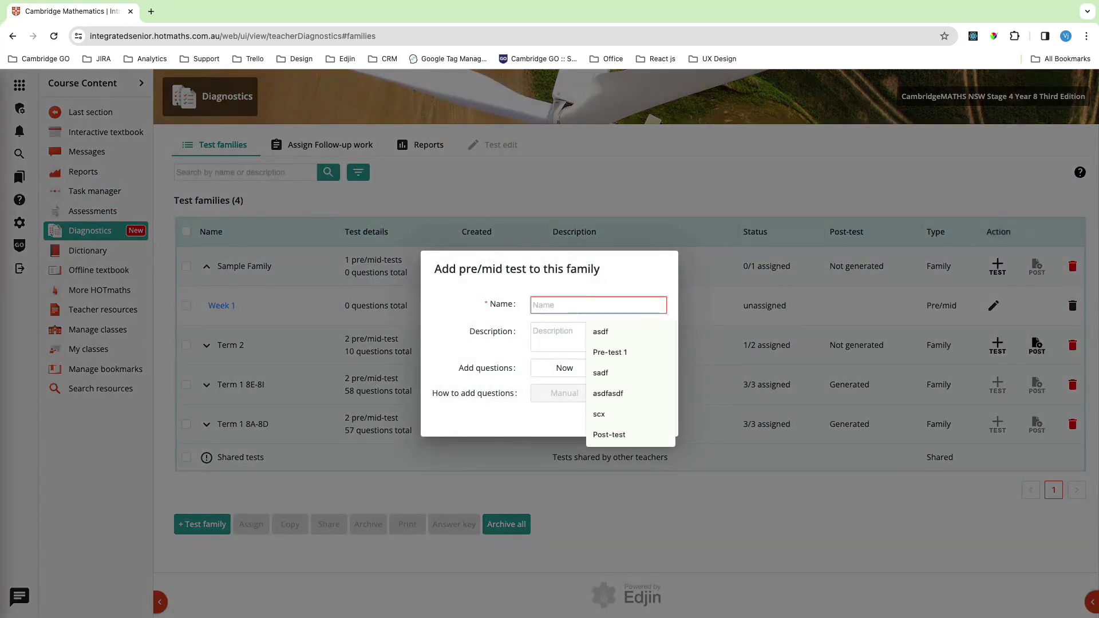
type("Week 2")
key("Tab")
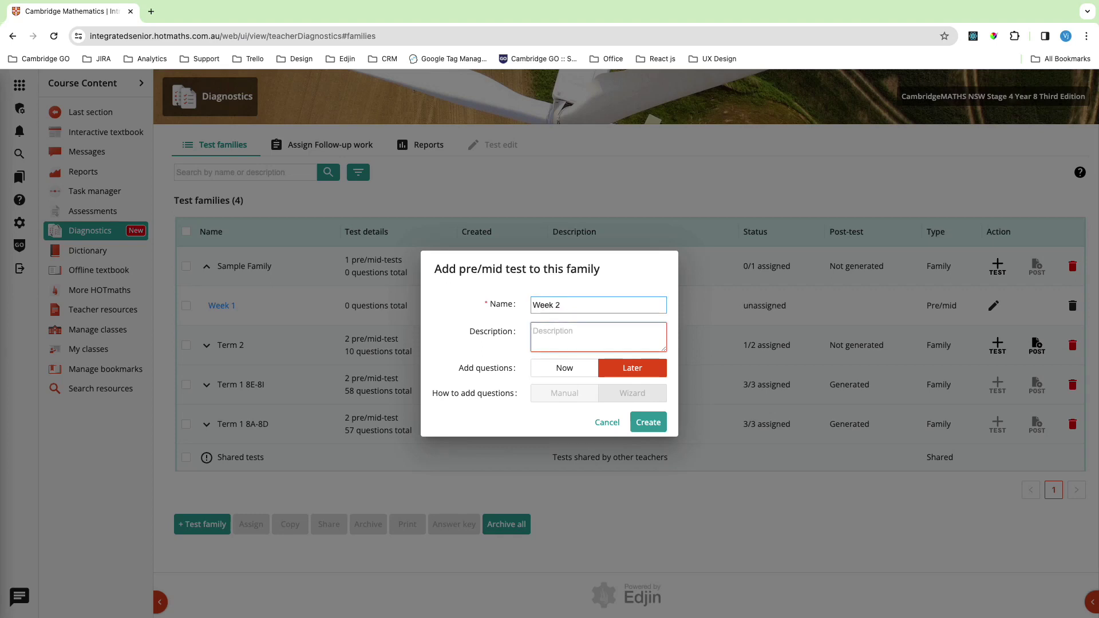
type("Week 2 Sample")
left_click(566, 375)
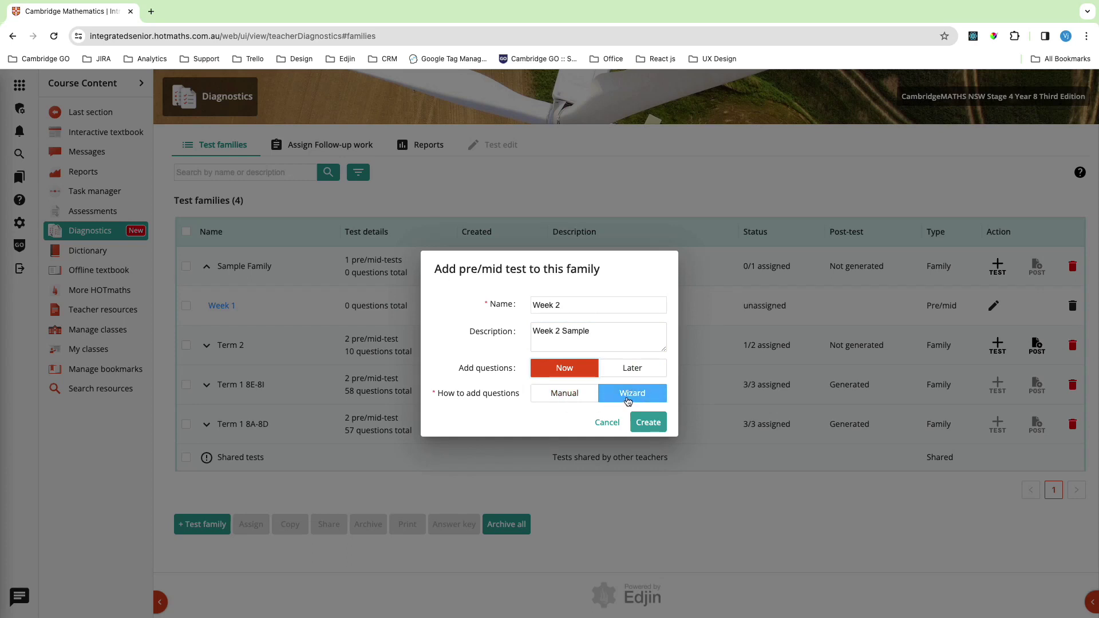
left_click(647, 422)
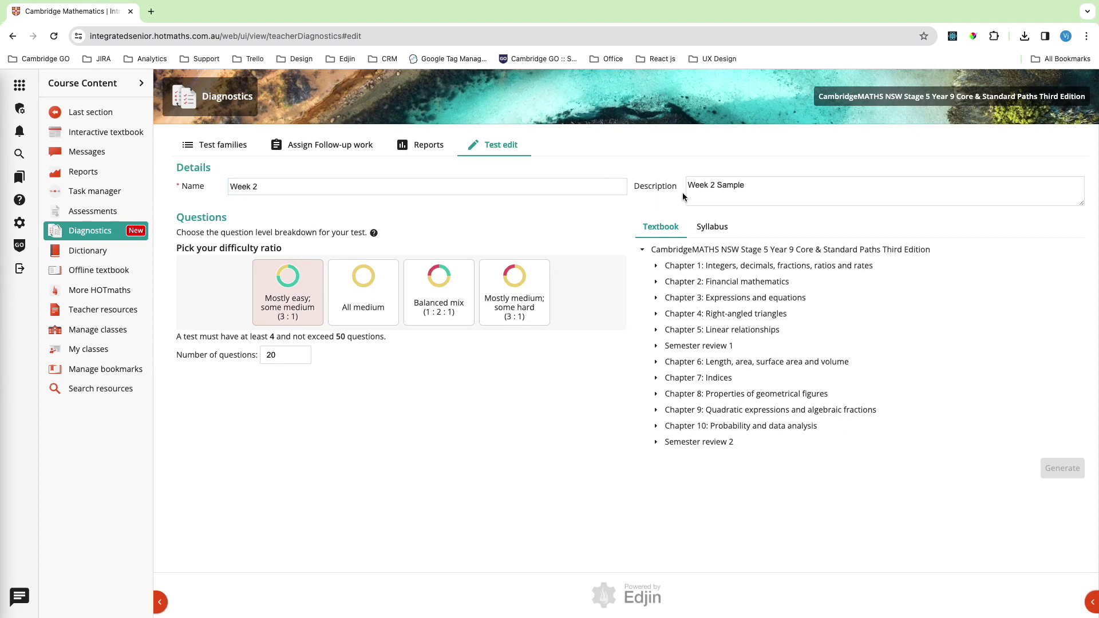
Choose the Balanced mix (1 : 2 : 1) difficulty ratio for the Week 2 test
left_click(447, 310)
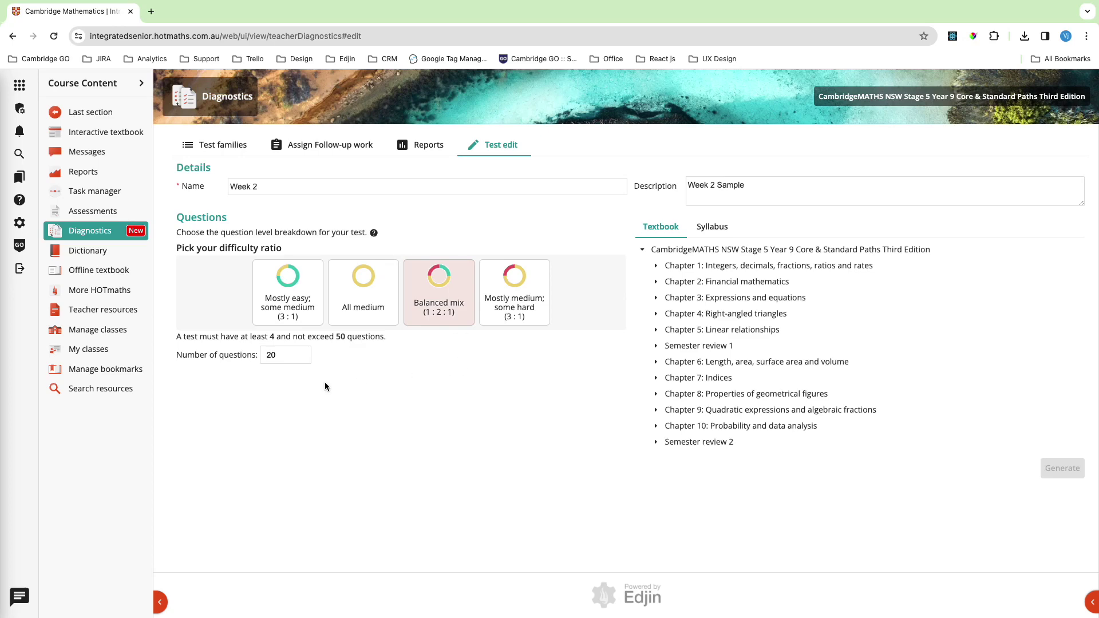
left_click(285, 356)
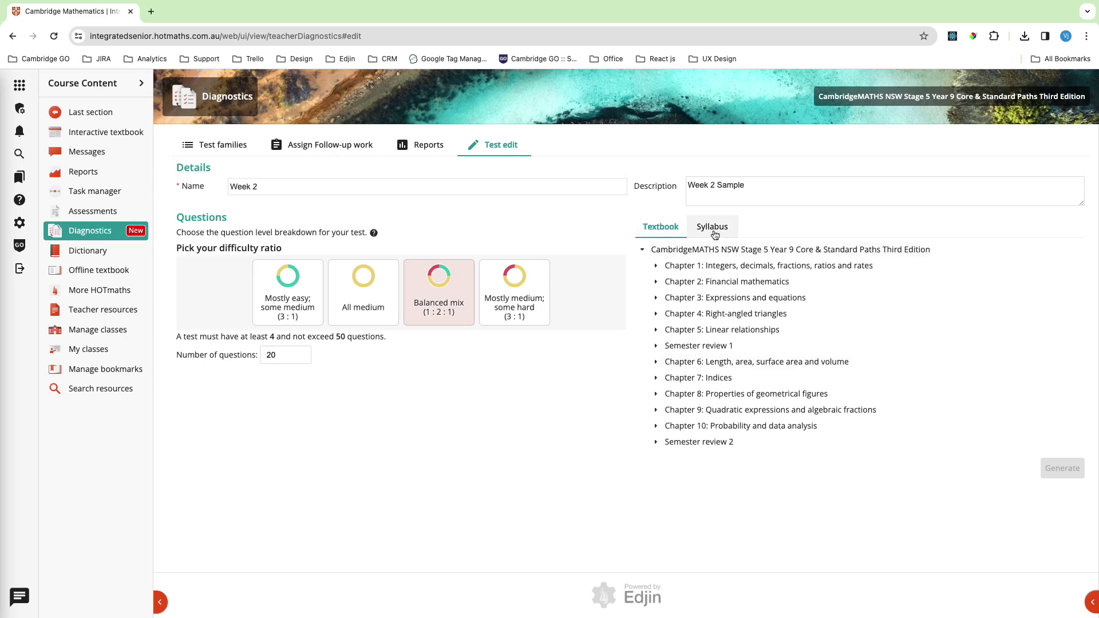
Select the textbook skills Increasing by a percentage and Finding a percentage change under Chapter 2, section 2C
left_click(656, 282)
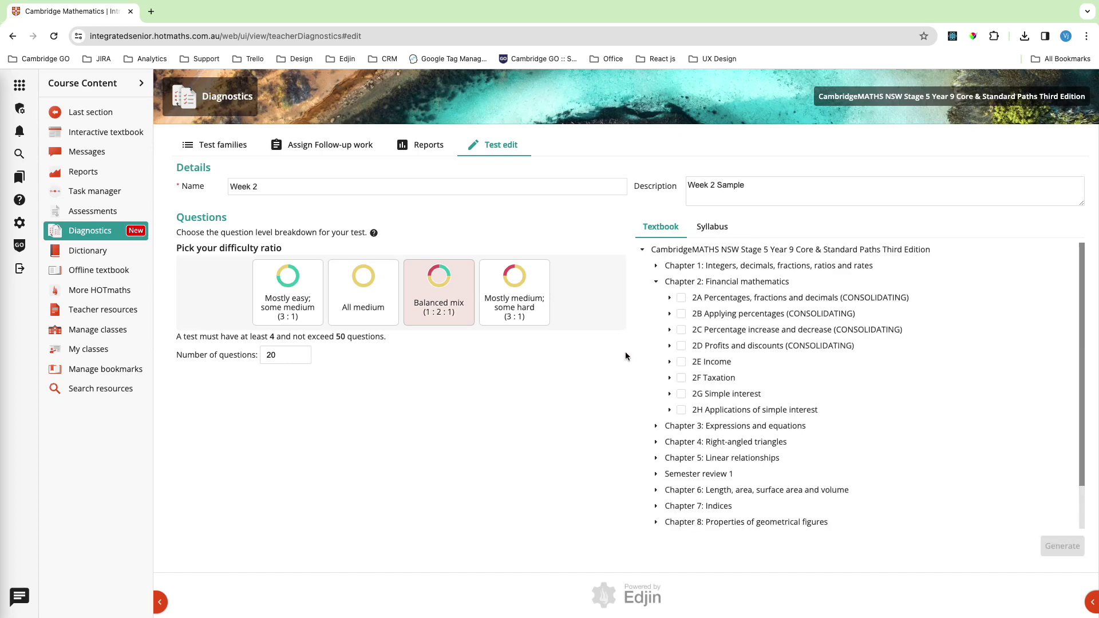
left_click(670, 331)
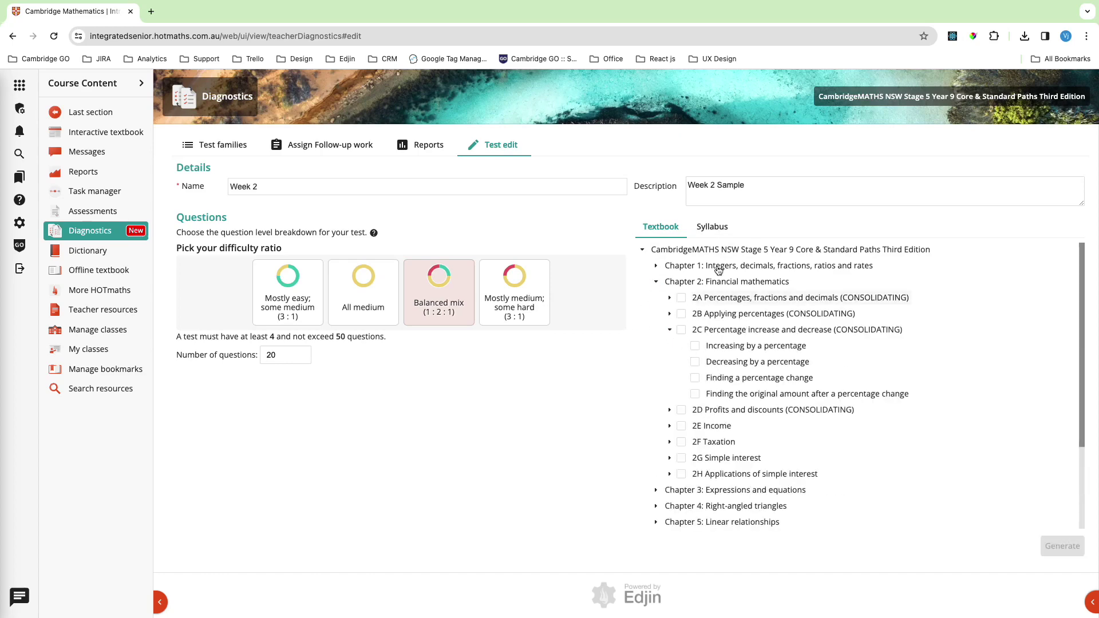
left_click(695, 346)
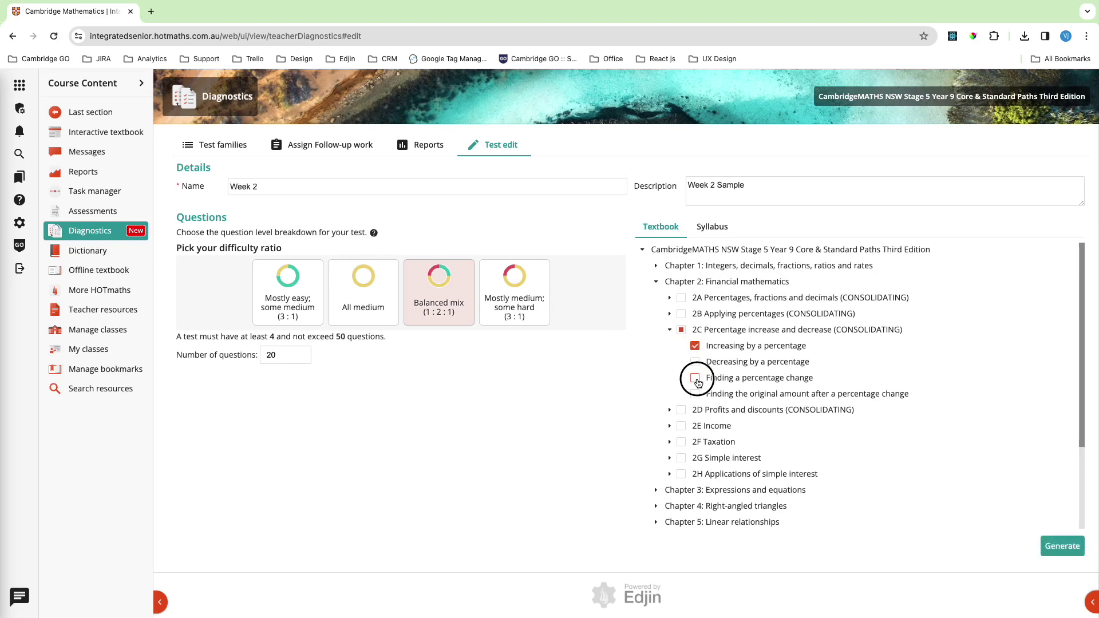
left_click(695, 378)
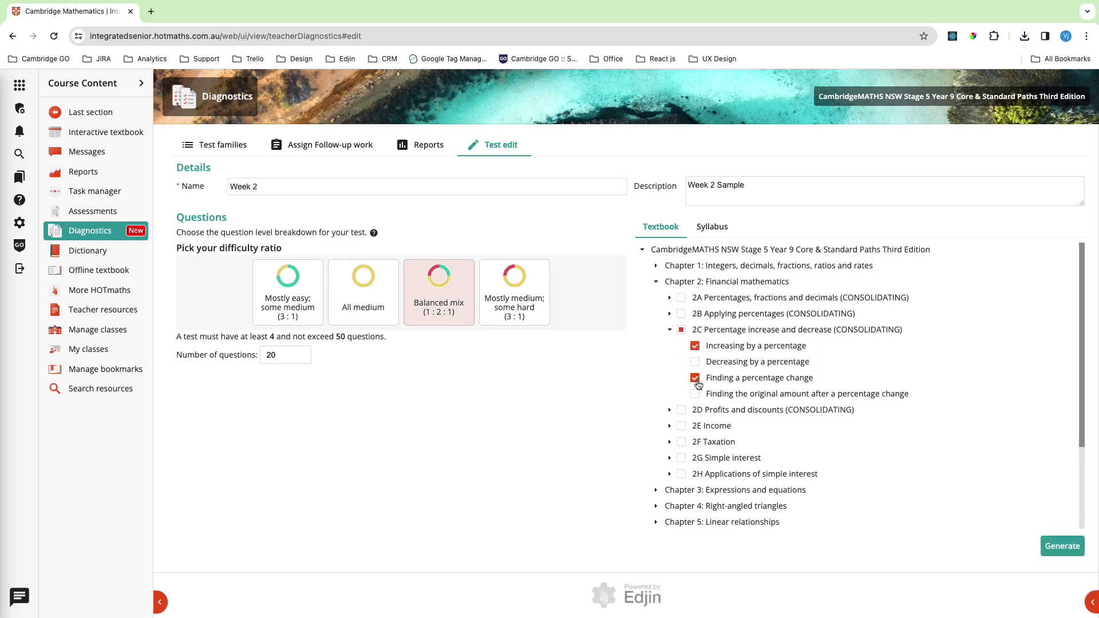
Generate the test from the MA4-RAT-C-01 syllabus skills on simplifying ratios involving fractions and decimals, simplifying ratios involving units, and dividing a quantity into a ratio
left_click(710, 234)
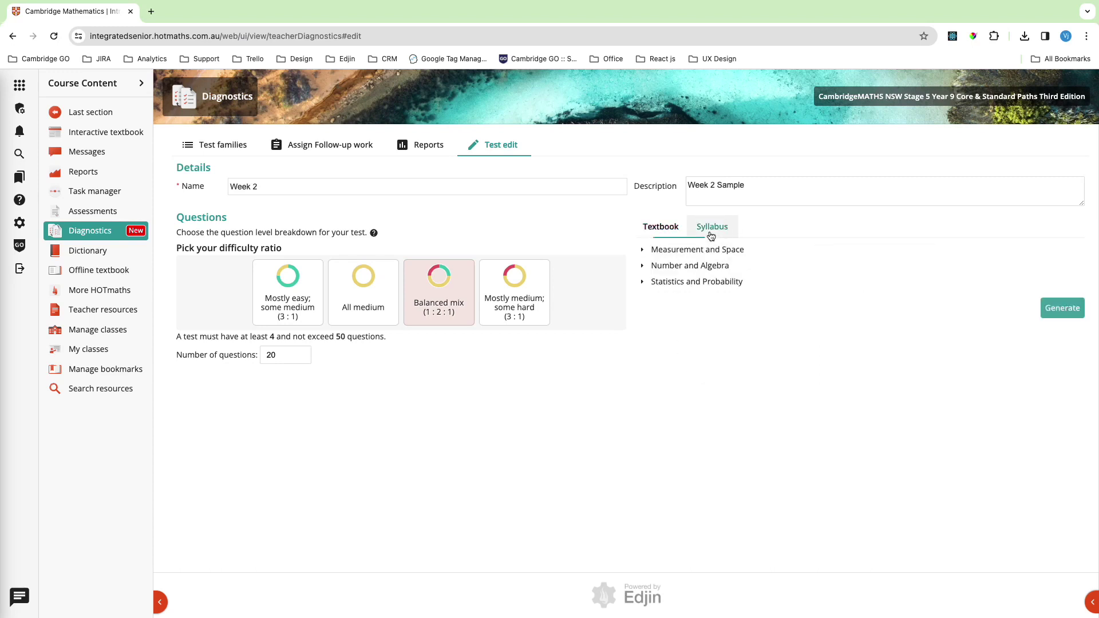
left_click(656, 268)
left_click(656, 314)
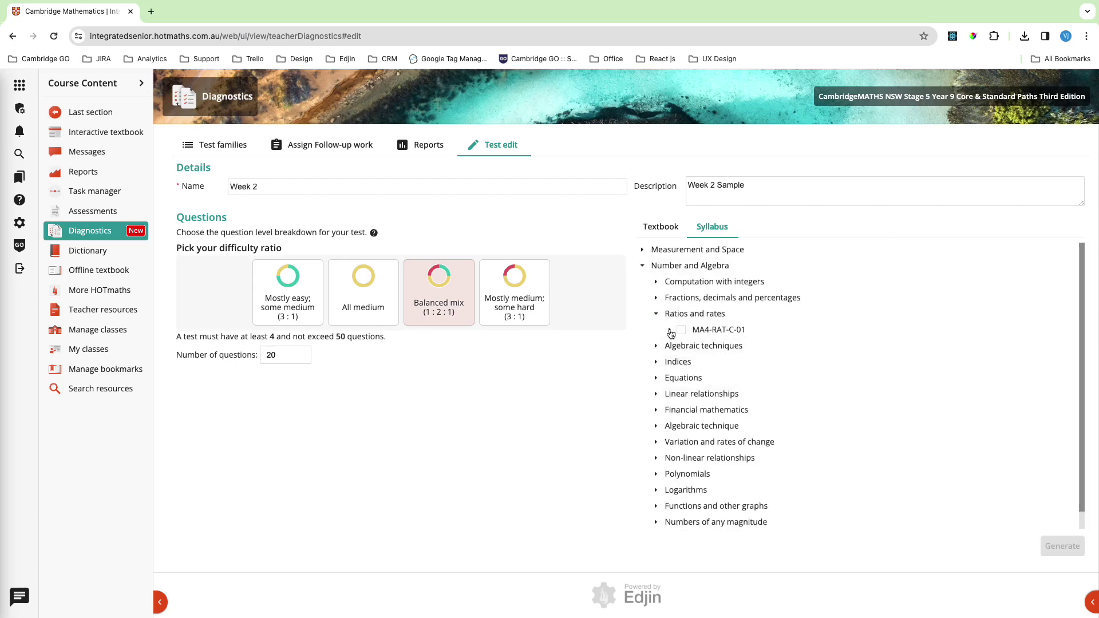
left_click(669, 330)
left_click(695, 362)
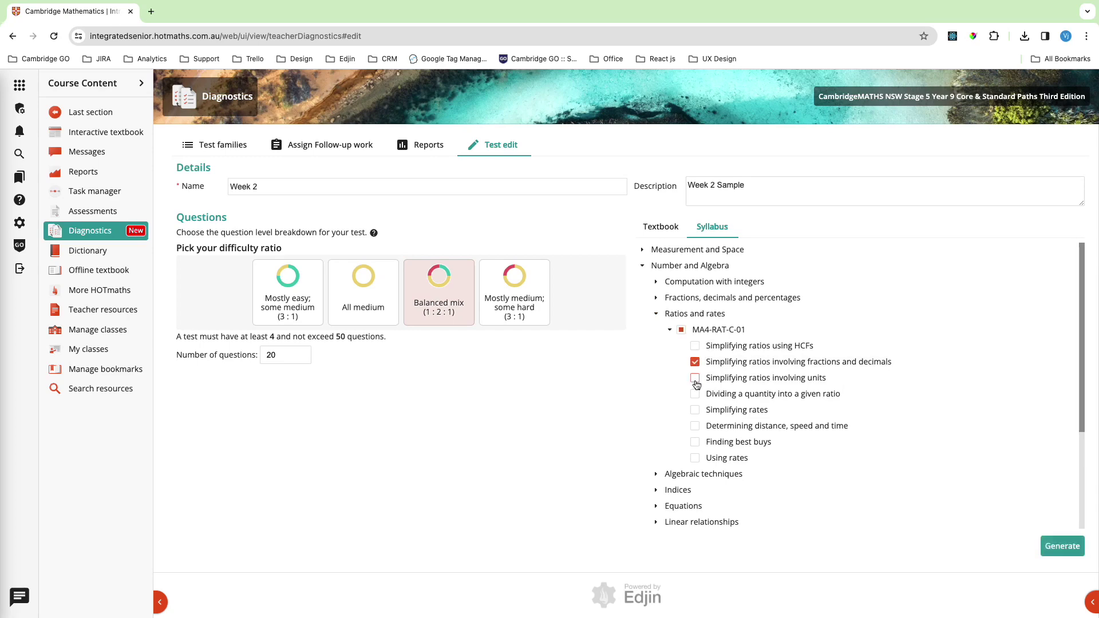
left_click(695, 378)
left_click(695, 394)
left_click(1060, 548)
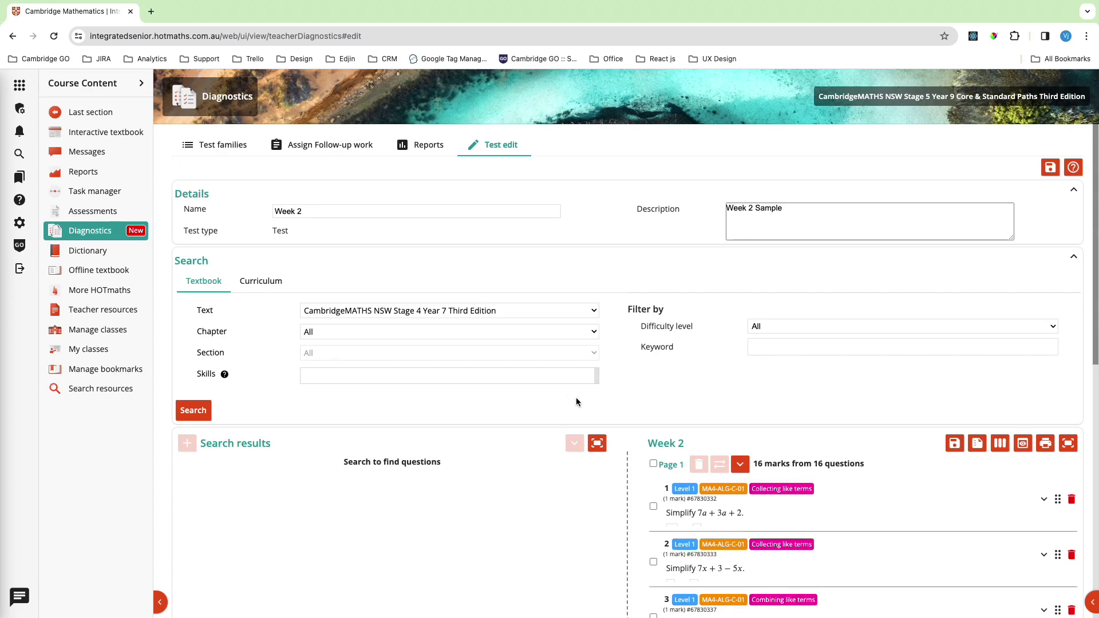
Expand questions 1 and 2 of the generated Week 2 test to view their full content
scroll(576, 401, "down", 3)
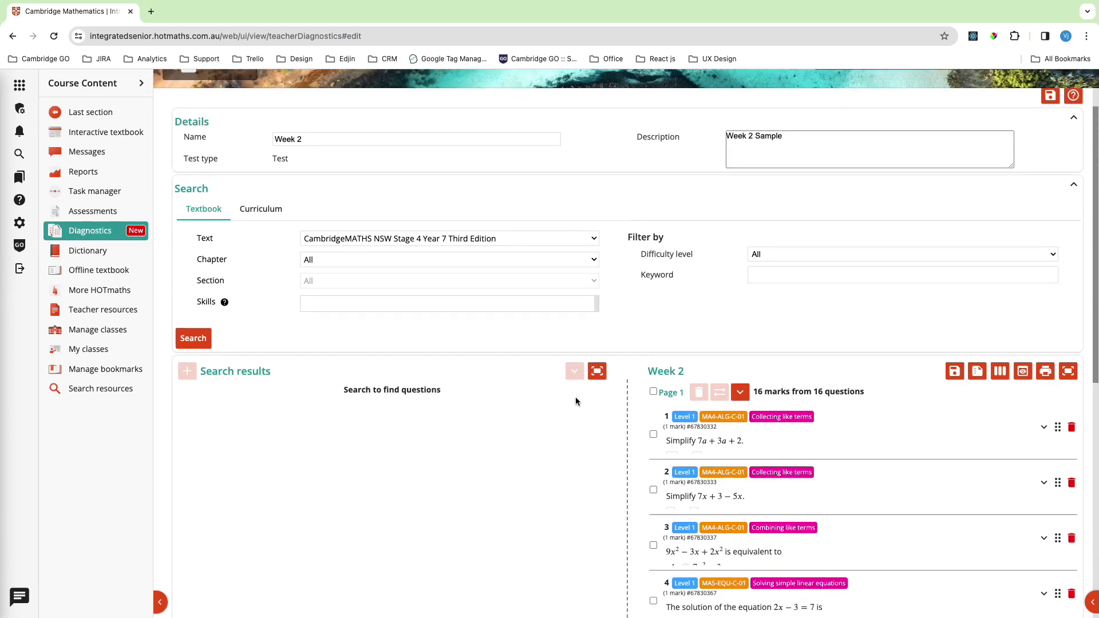
scroll(575, 401, "down", 2)
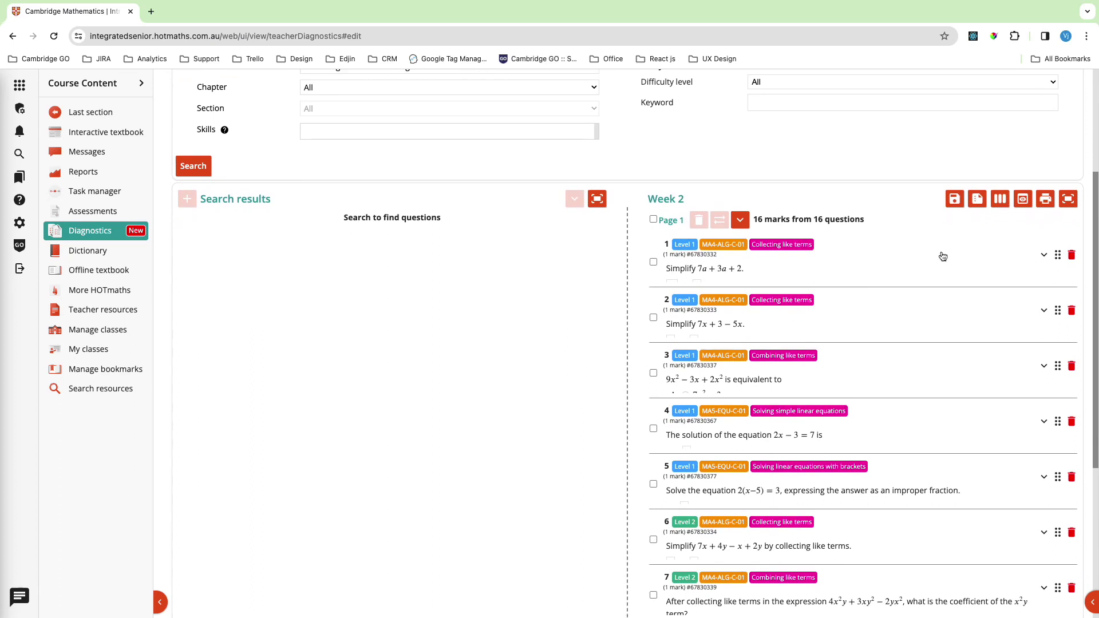
left_click(1044, 256)
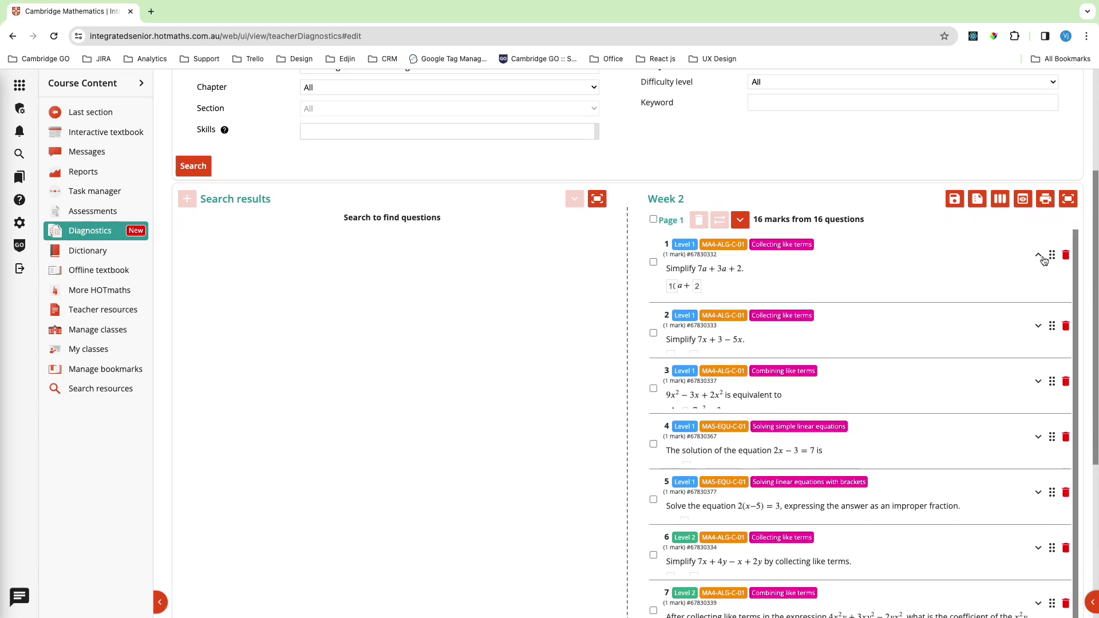
left_click(1039, 329)
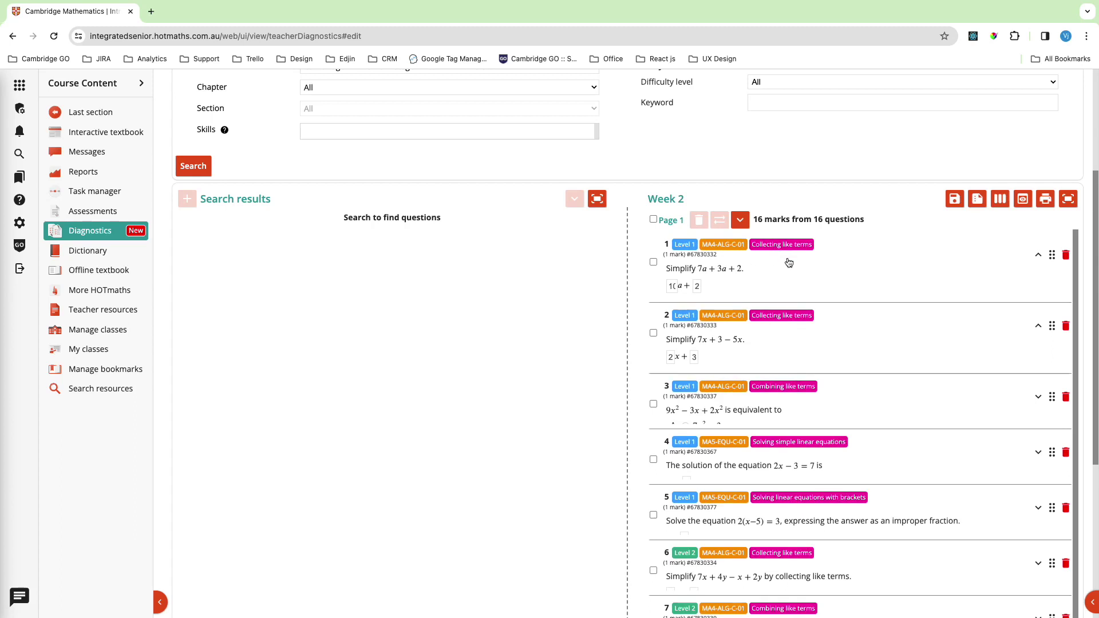
Search for questions in the CambridgeMATHS NSW Stage 4 Year 8 Third Edition textbook, Chapter 2, section 2B Transversal lines and parallel lines
scroll(785, 266, "up", 4)
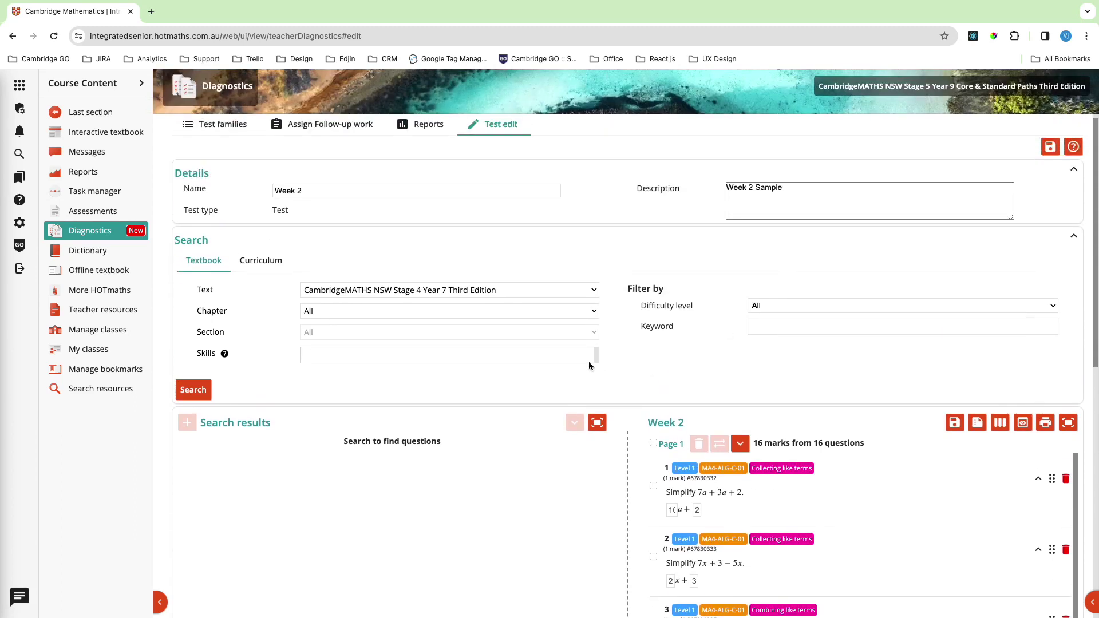
left_click(458, 292)
left_click(454, 308)
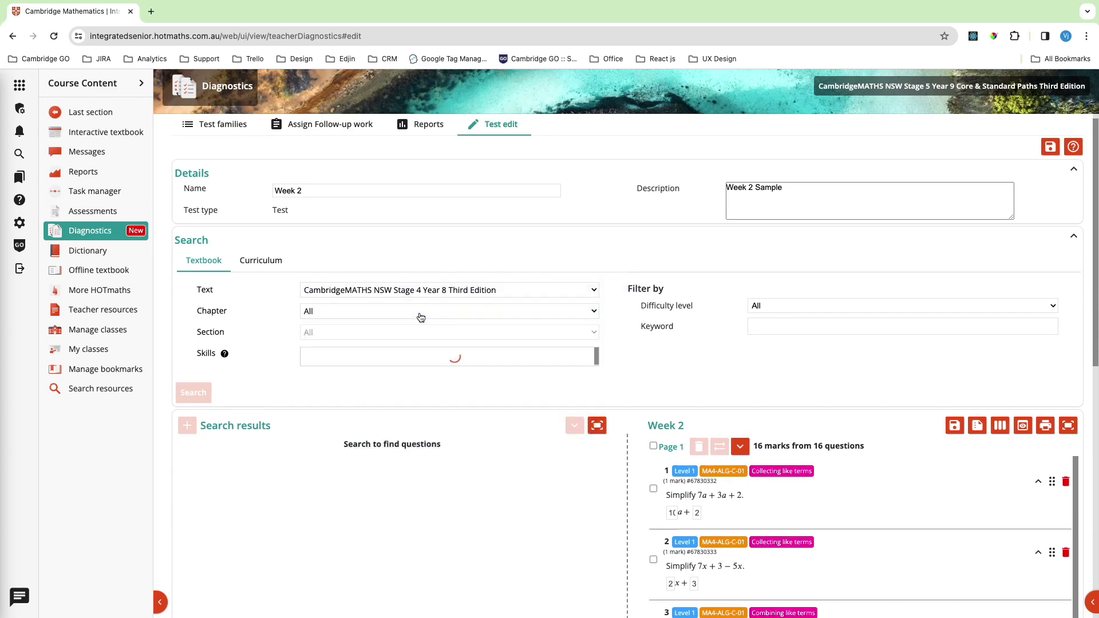
left_click(422, 314)
left_click(404, 342)
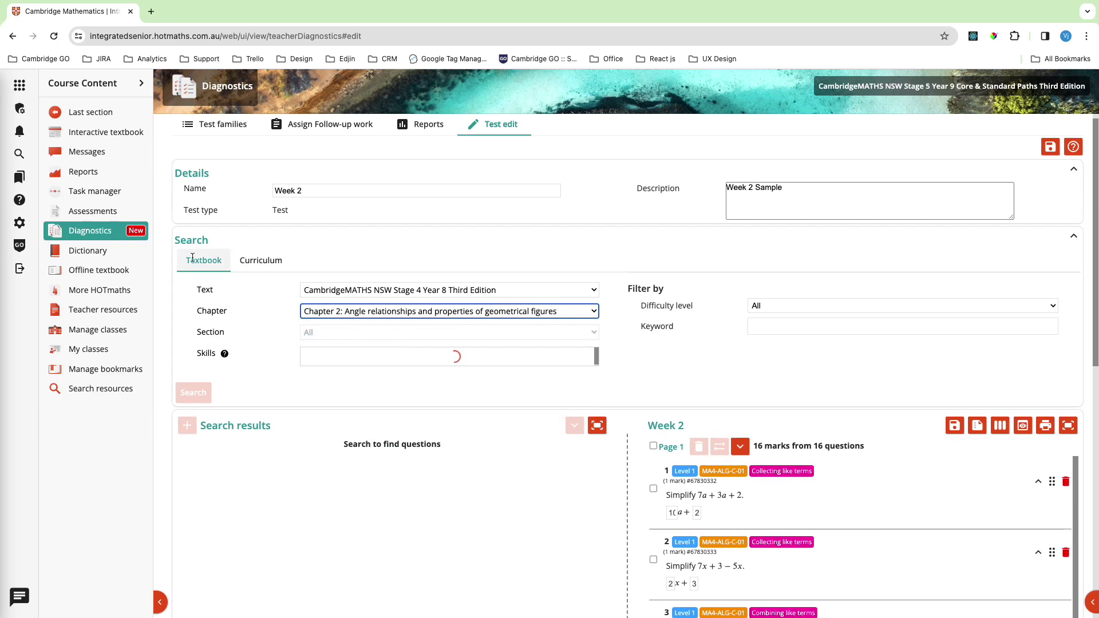
left_click(491, 332)
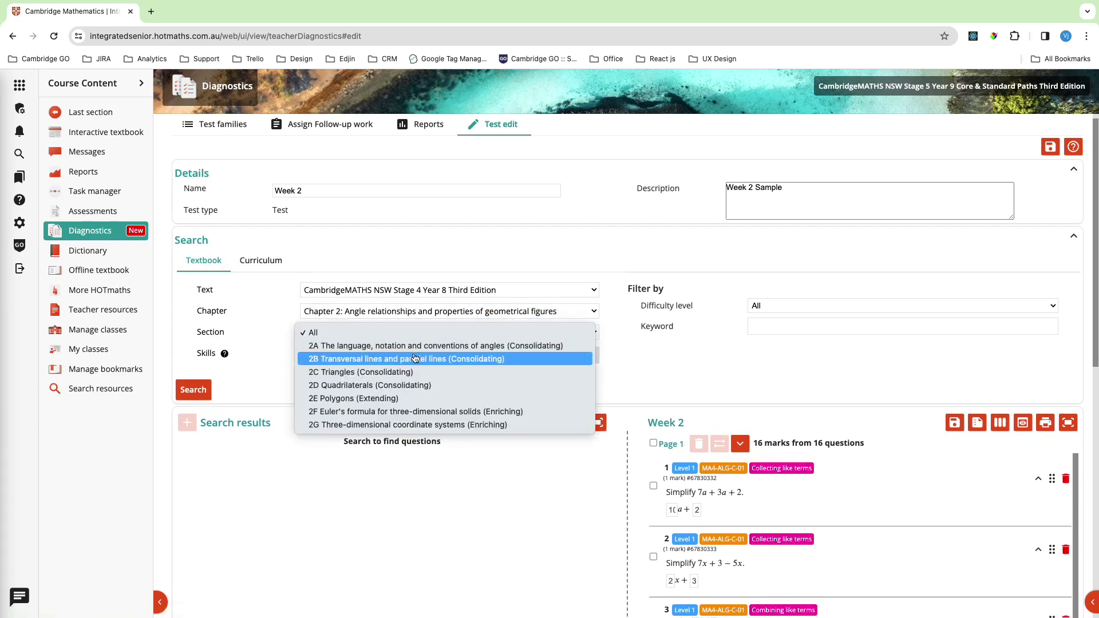
left_click(381, 361)
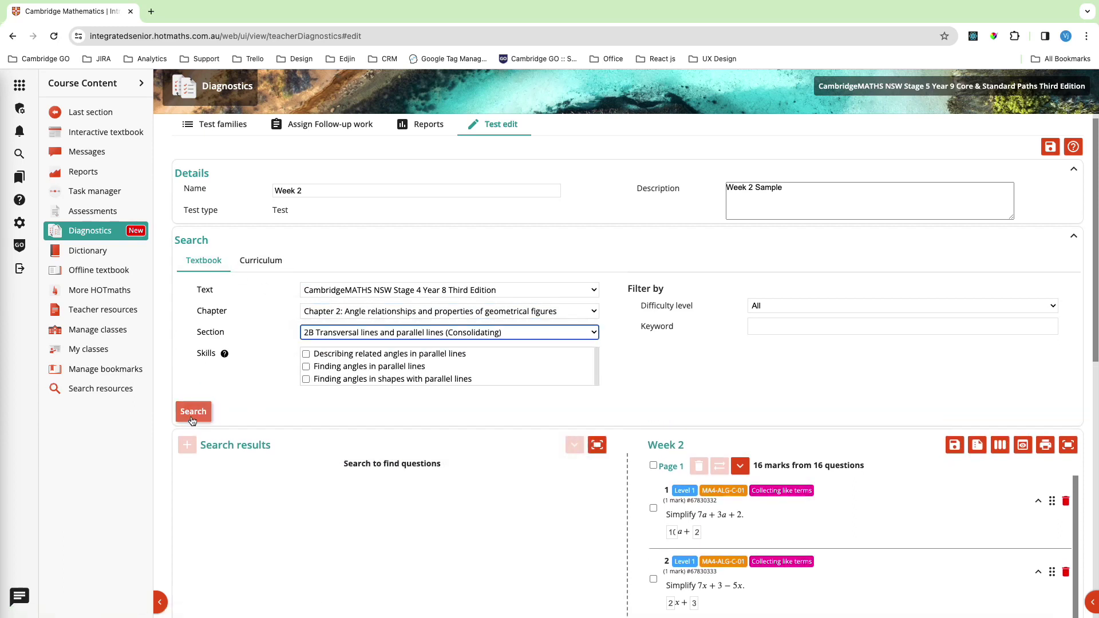
left_click(193, 412)
Add the first three search results on parallel-line angles to the Week 2 test
scroll(471, 455, "down", 2)
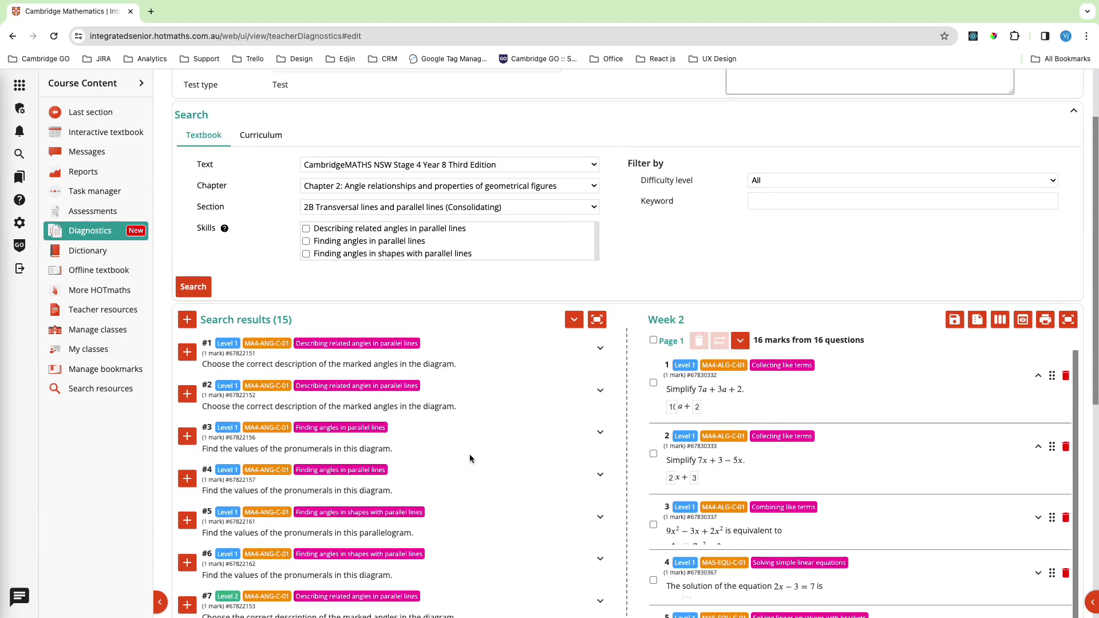
left_click(187, 352)
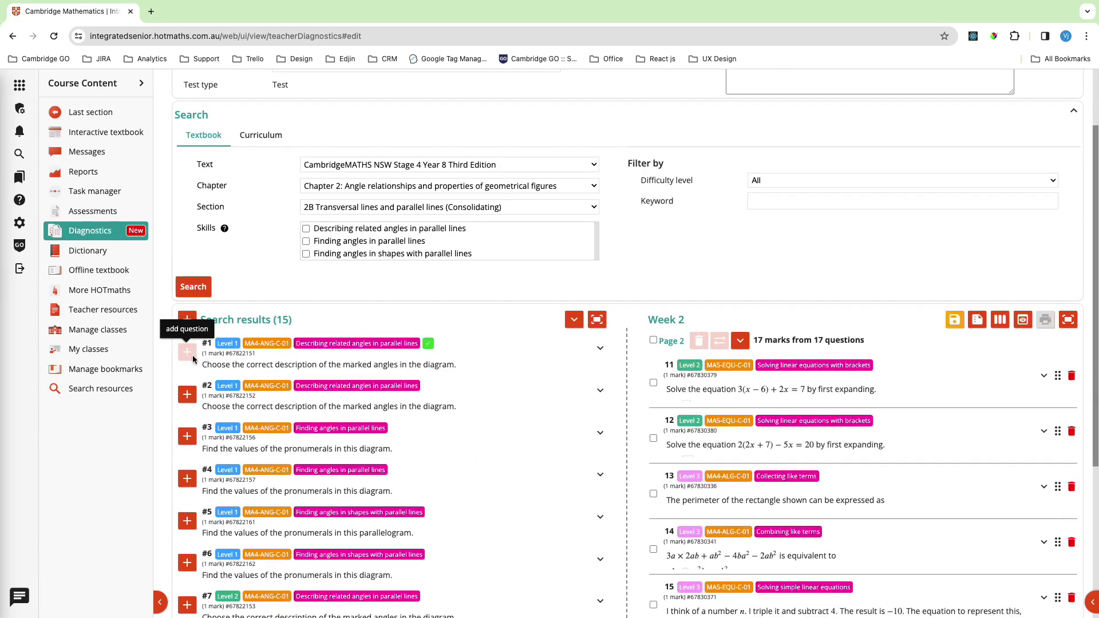
left_click(187, 395)
left_click(187, 437)
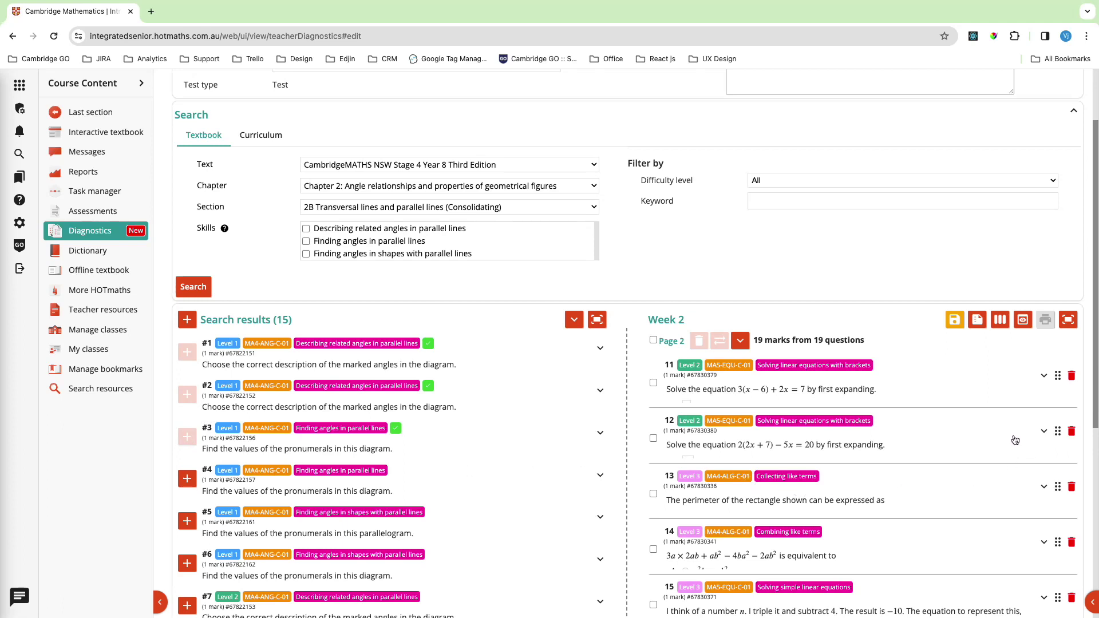
Move question 11 of the Week 2 test to position 13 and save the test
left_click_drag(1060, 378, 1056, 452)
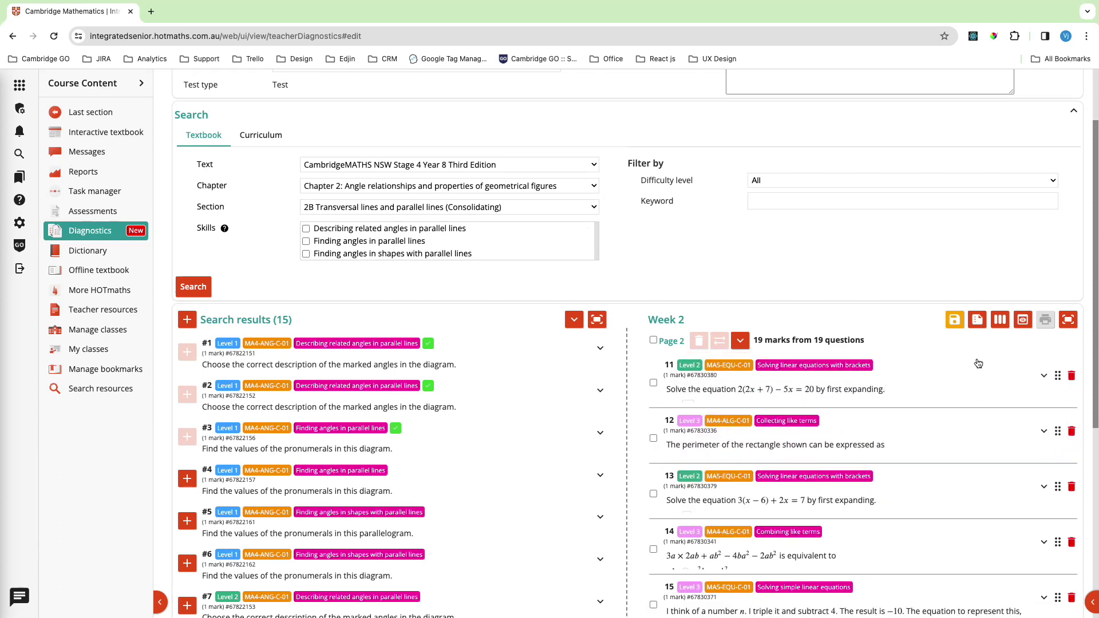
left_click(955, 326)
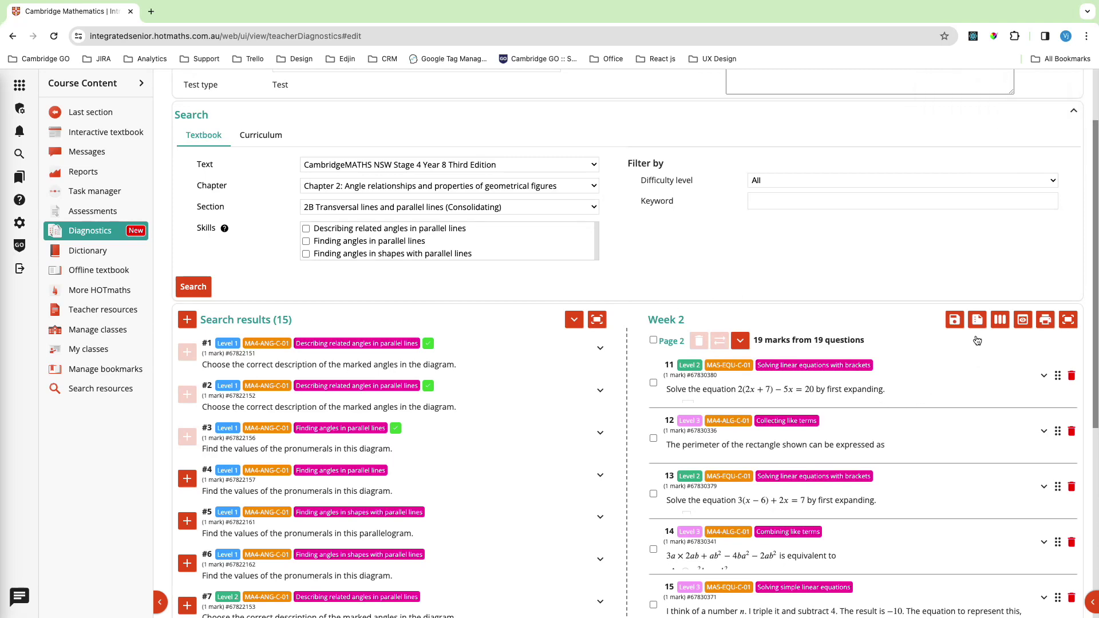
From the test skill summary, find and add a Level 1 parallelogram question for Finding angles in shapes with parallel lines, and save the test
left_click(978, 319)
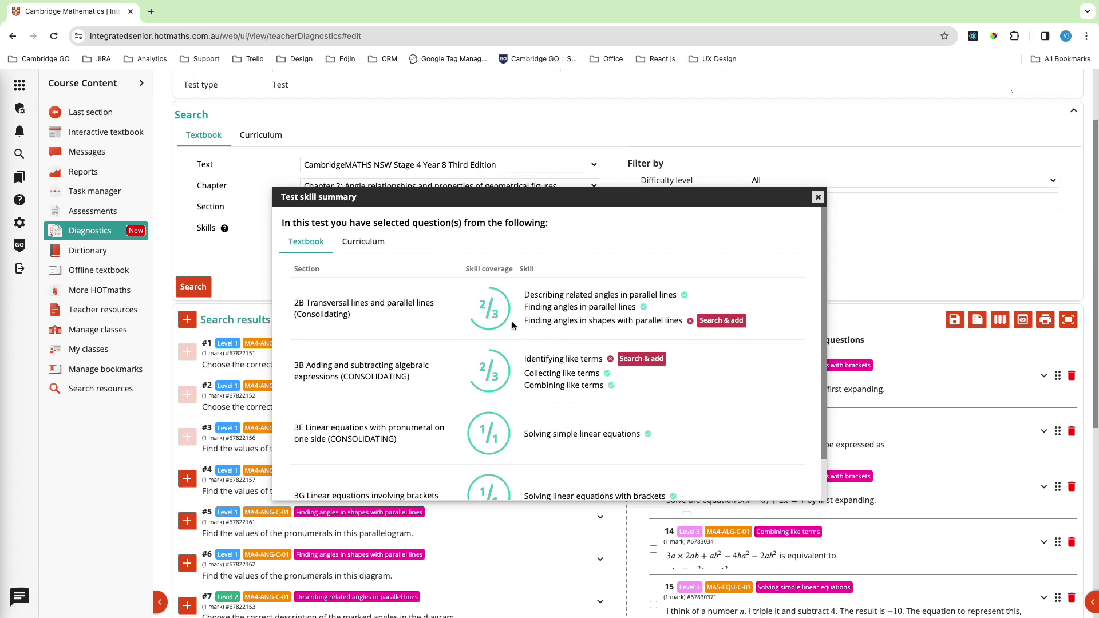
left_click(722, 322)
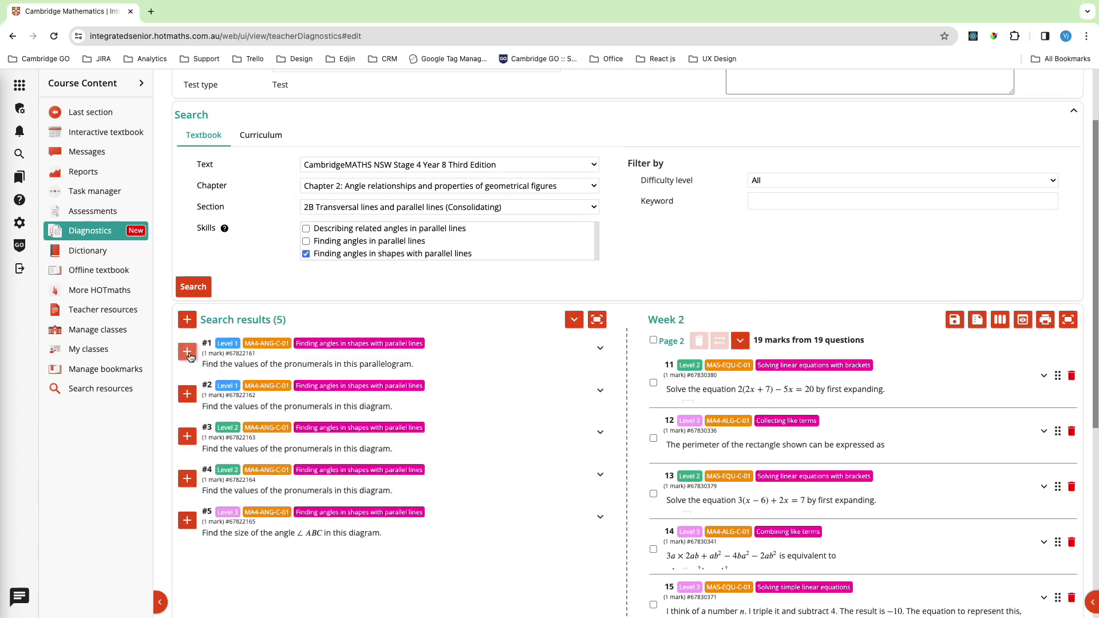
left_click(188, 354)
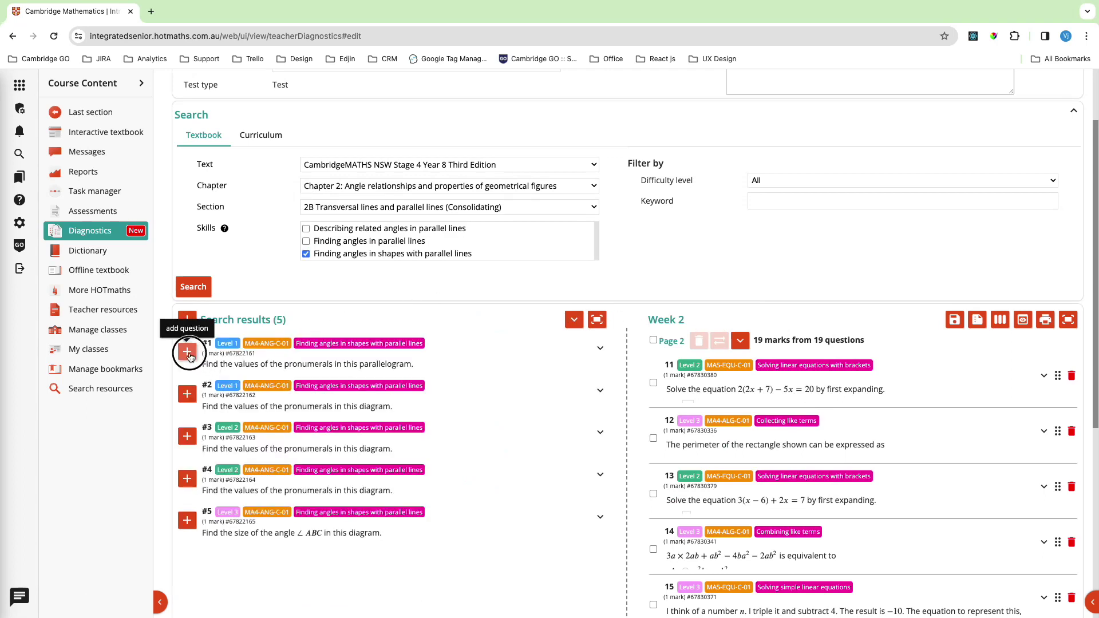
left_click(955, 319)
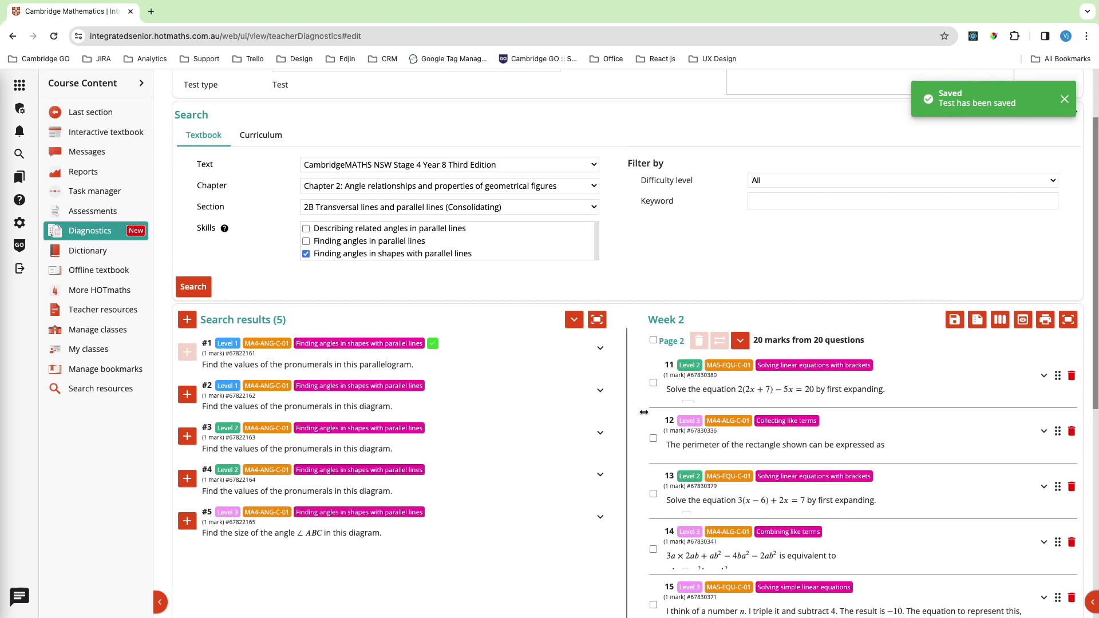
Return to the test families list and select the Week 2 test in Sample Family
scroll(645, 412, "up", 3)
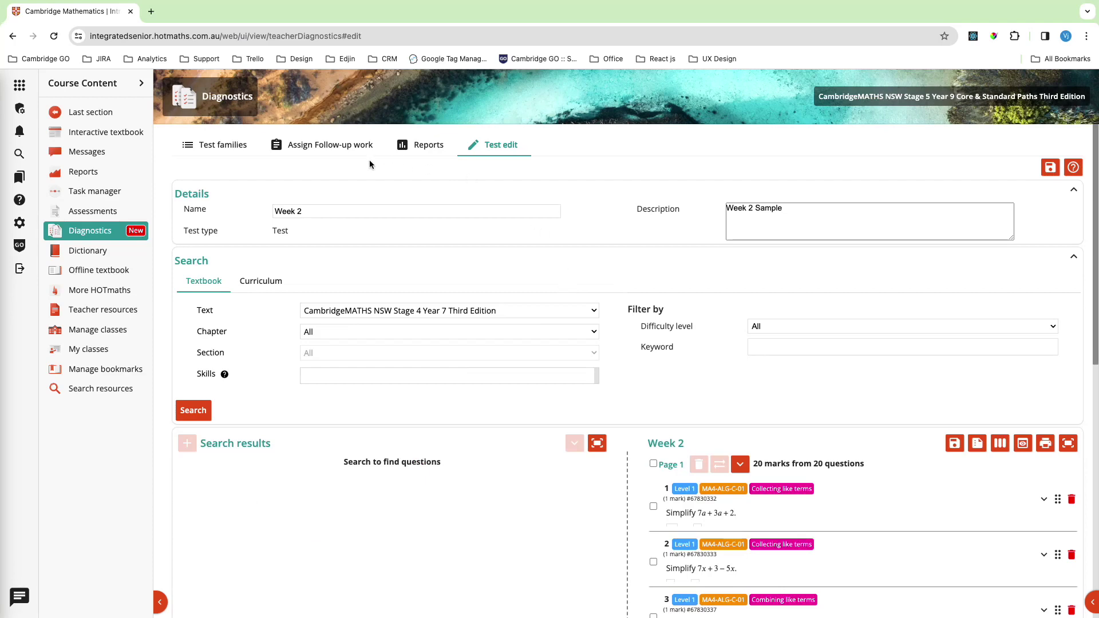
left_click(232, 150)
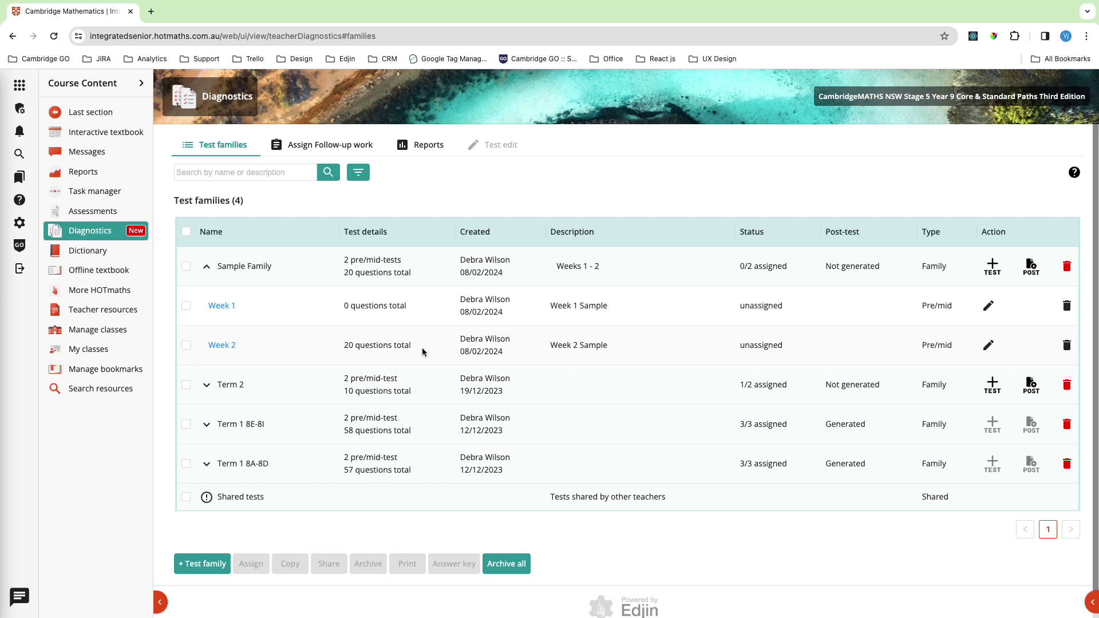
left_click(186, 346)
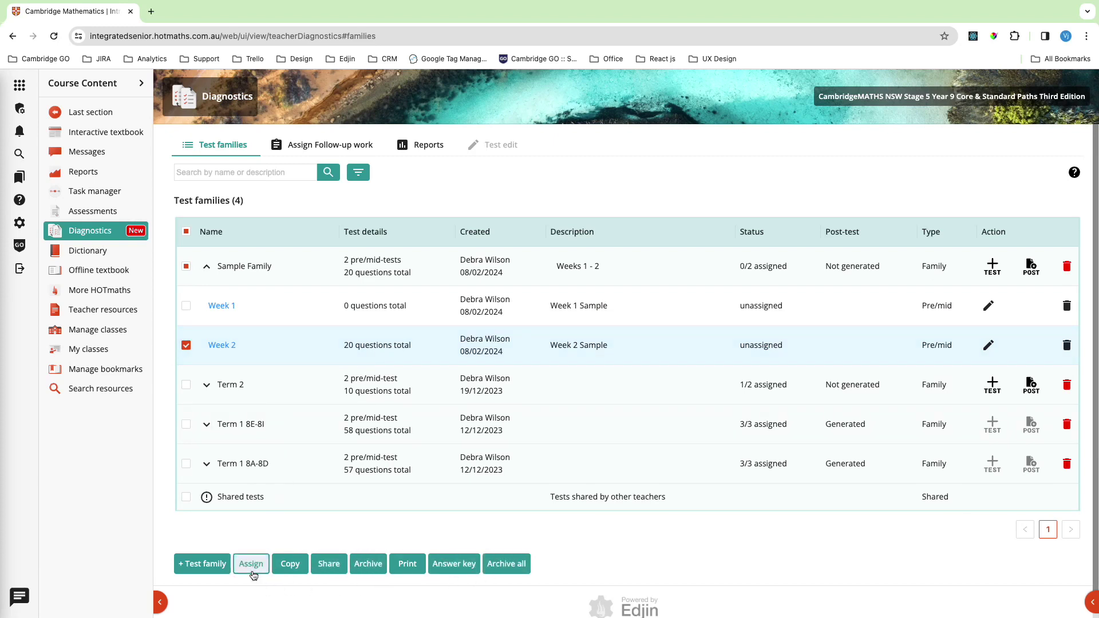
left_click(289, 565)
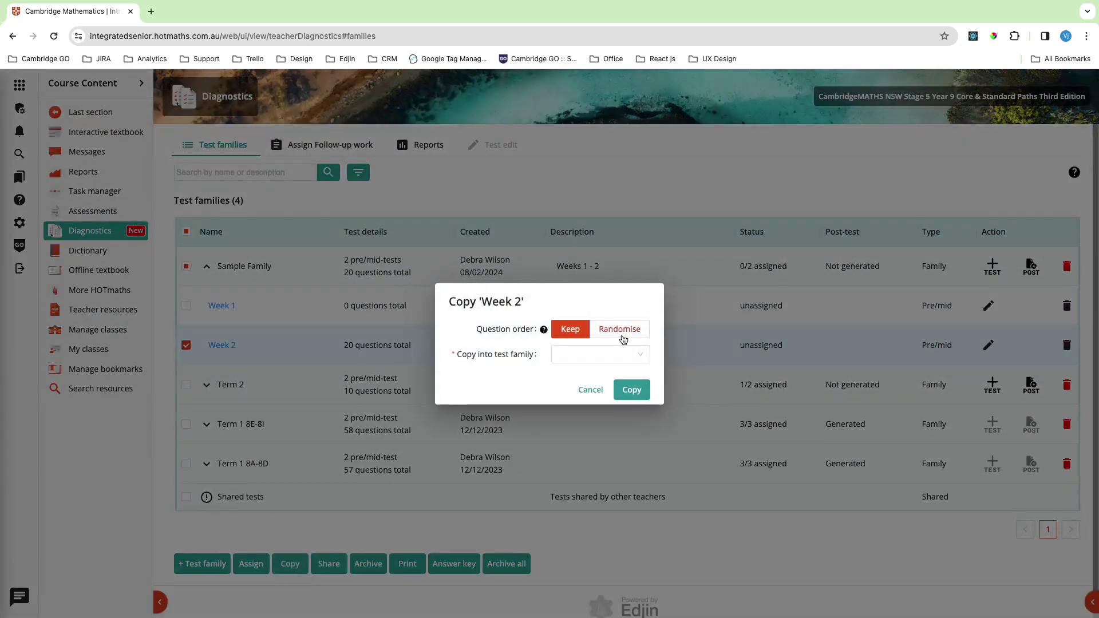
left_click(590, 389)
left_click(335, 566)
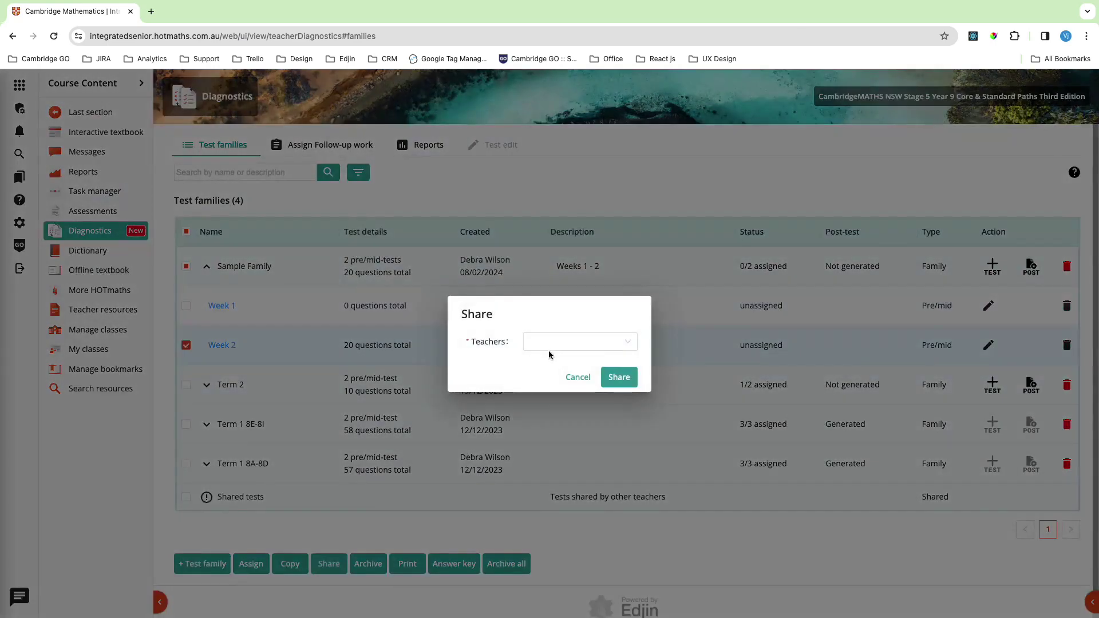
left_click(595, 343)
left_click(580, 382)
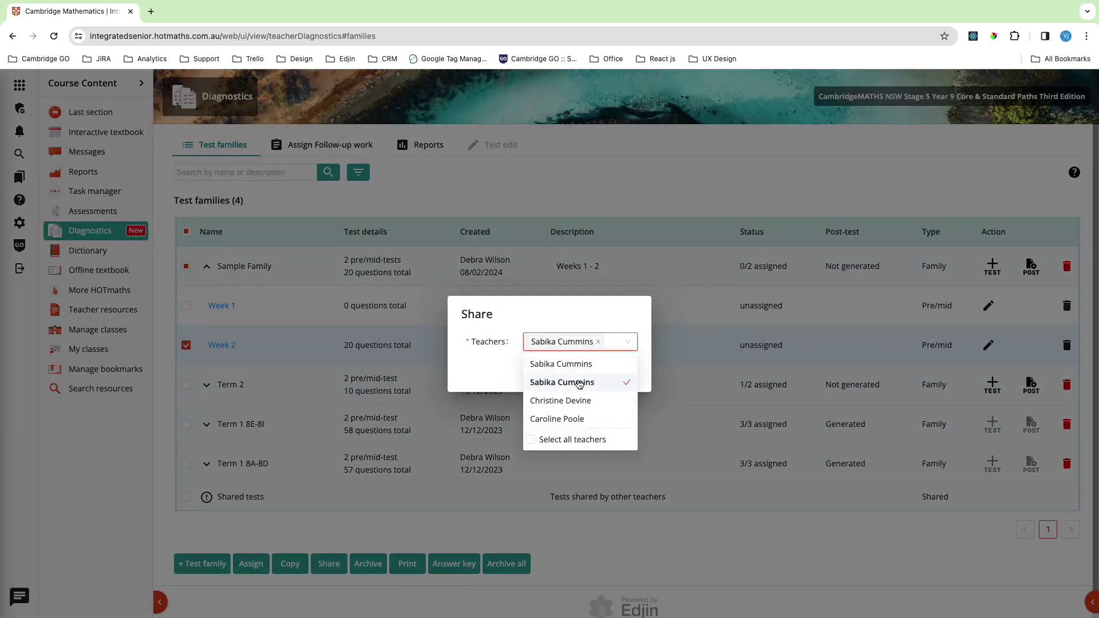
left_click(568, 403)
left_click(533, 388)
left_click(577, 377)
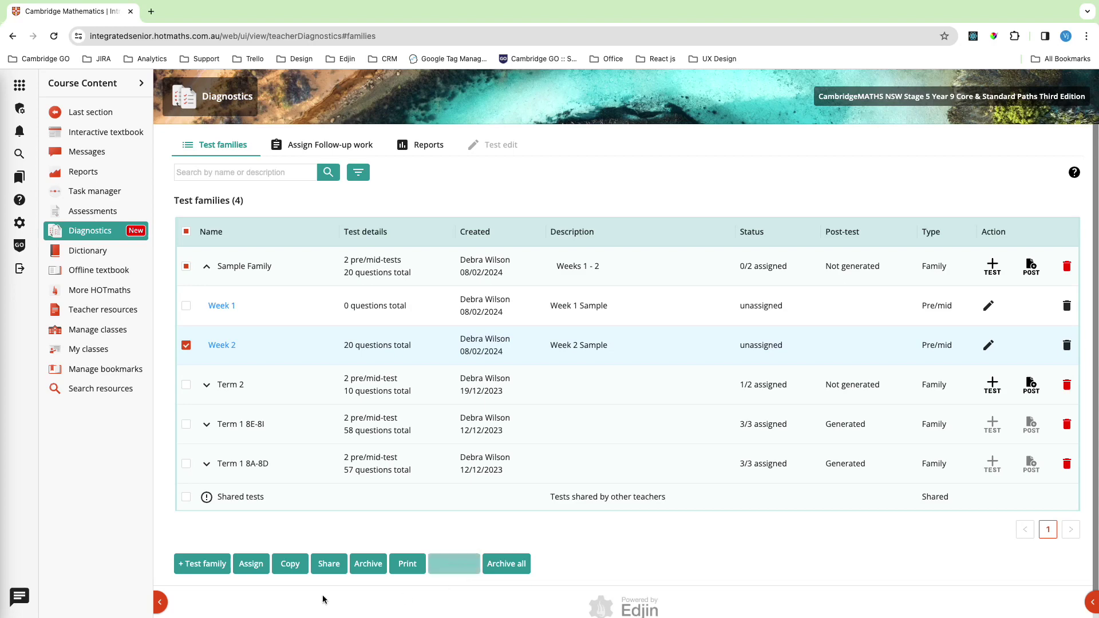
left_click(252, 566)
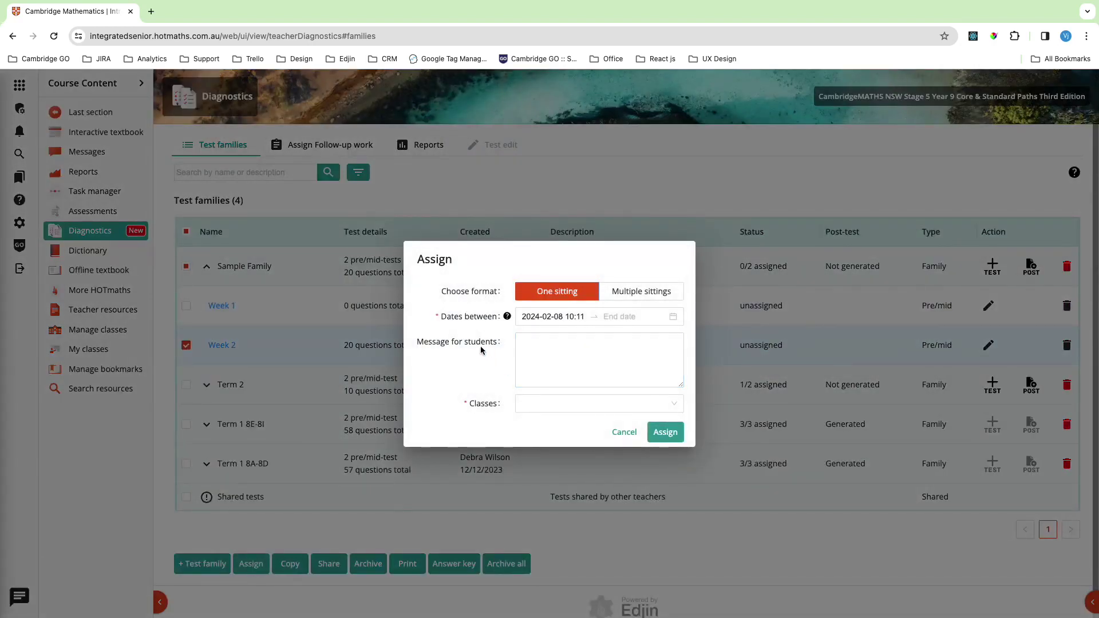
left_click_drag(449, 298, 500, 296)
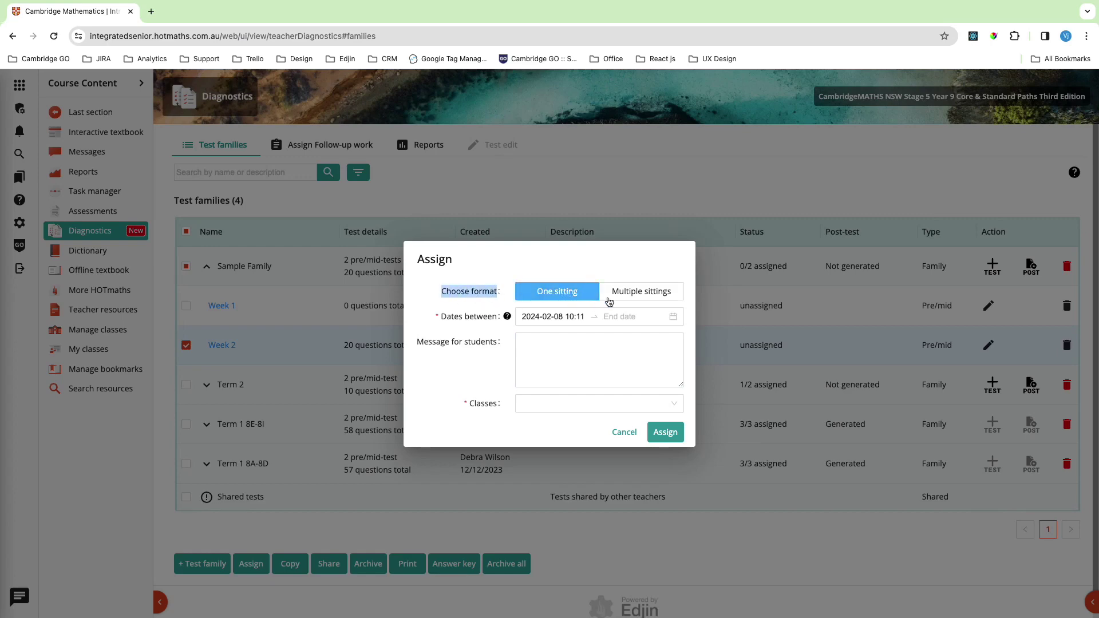
left_click(486, 371)
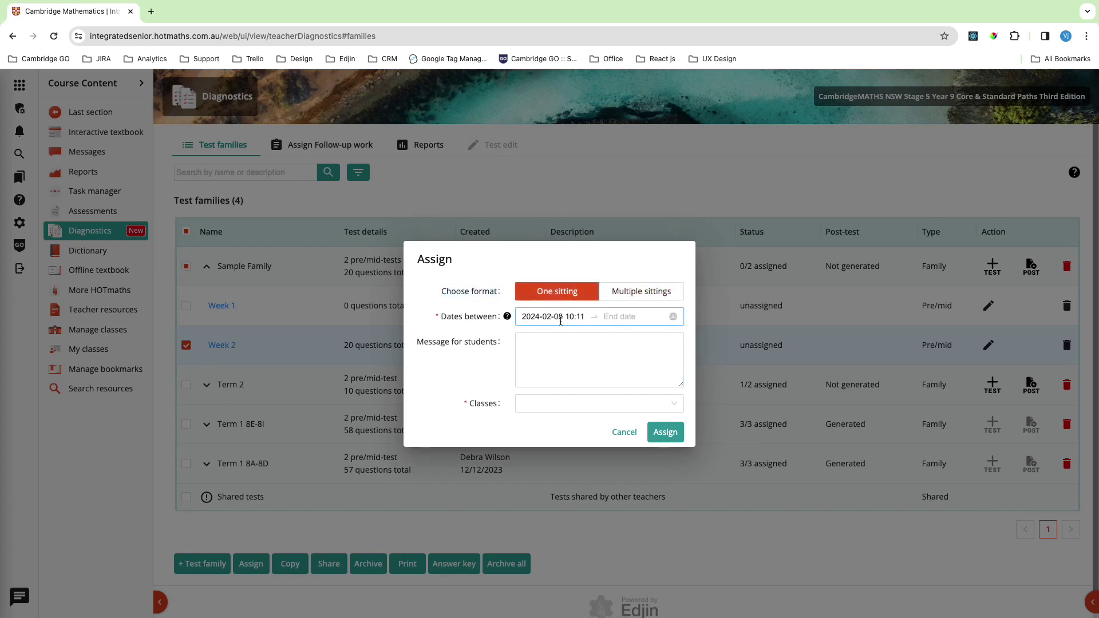
left_click(630, 317)
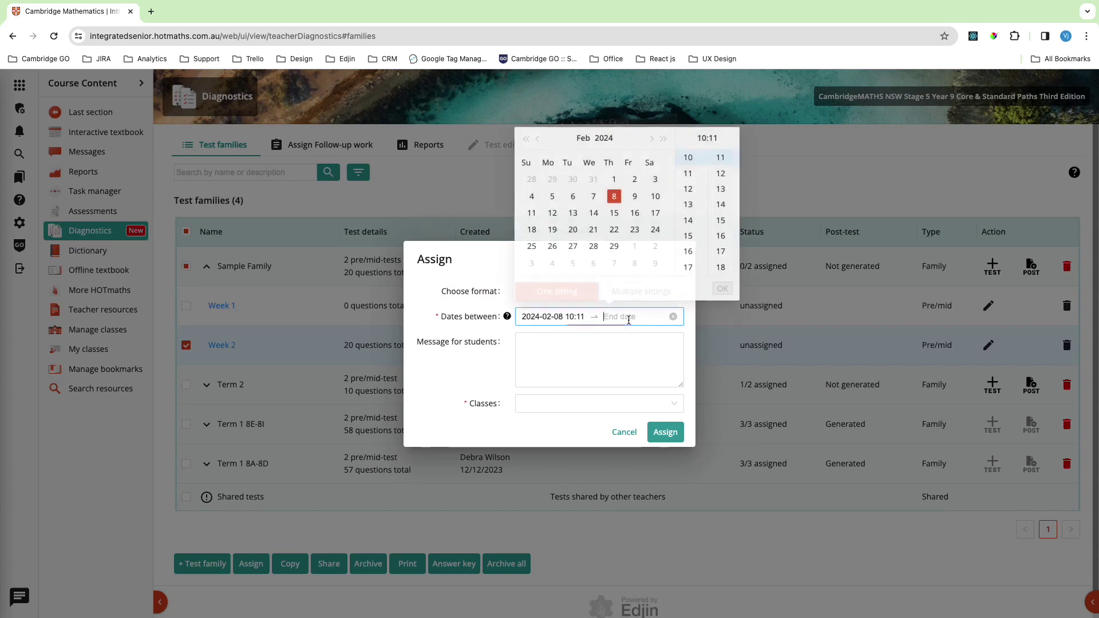
left_click(615, 229)
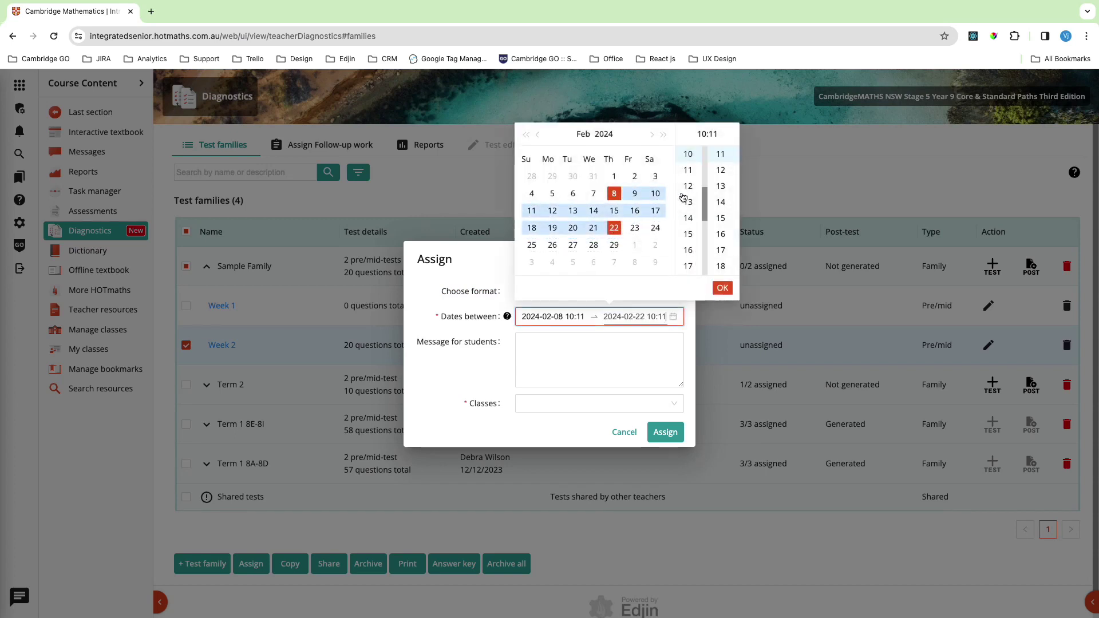
left_click(695, 188)
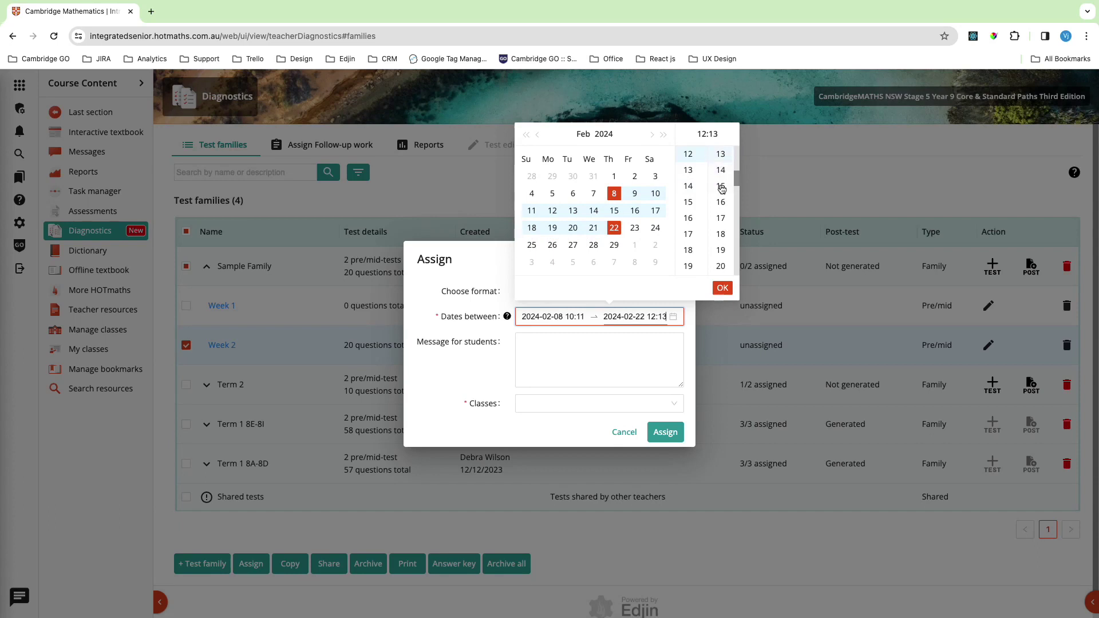
left_click(720, 187)
left_click(723, 288)
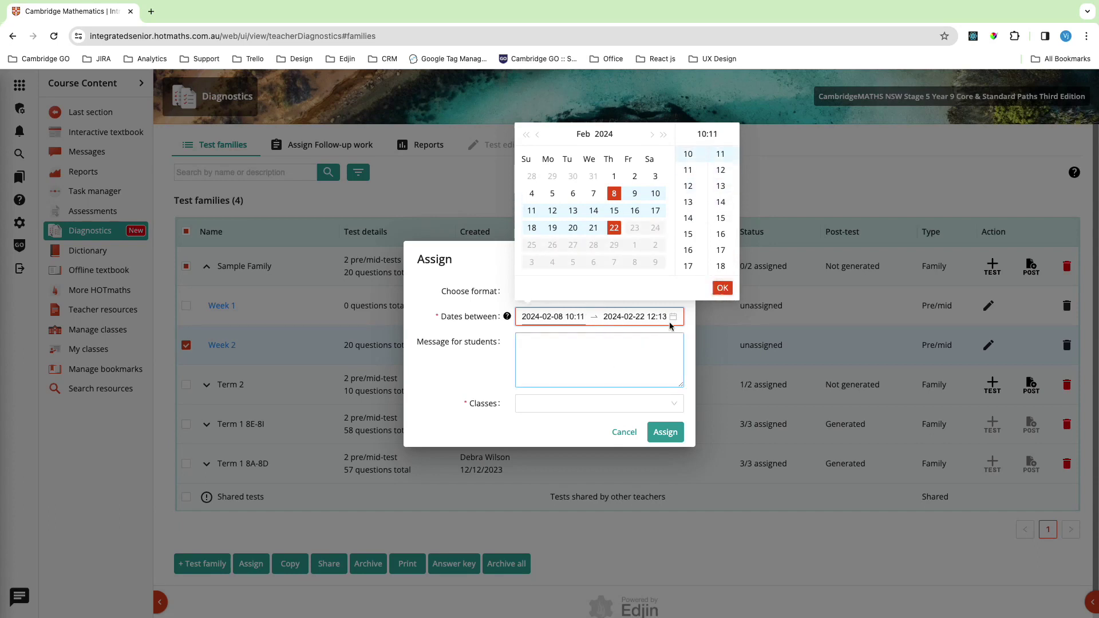
Add the student message "Please complete", choose the teacher's 2024 Maths class, and assign the Week 2 test
left_click(567, 356)
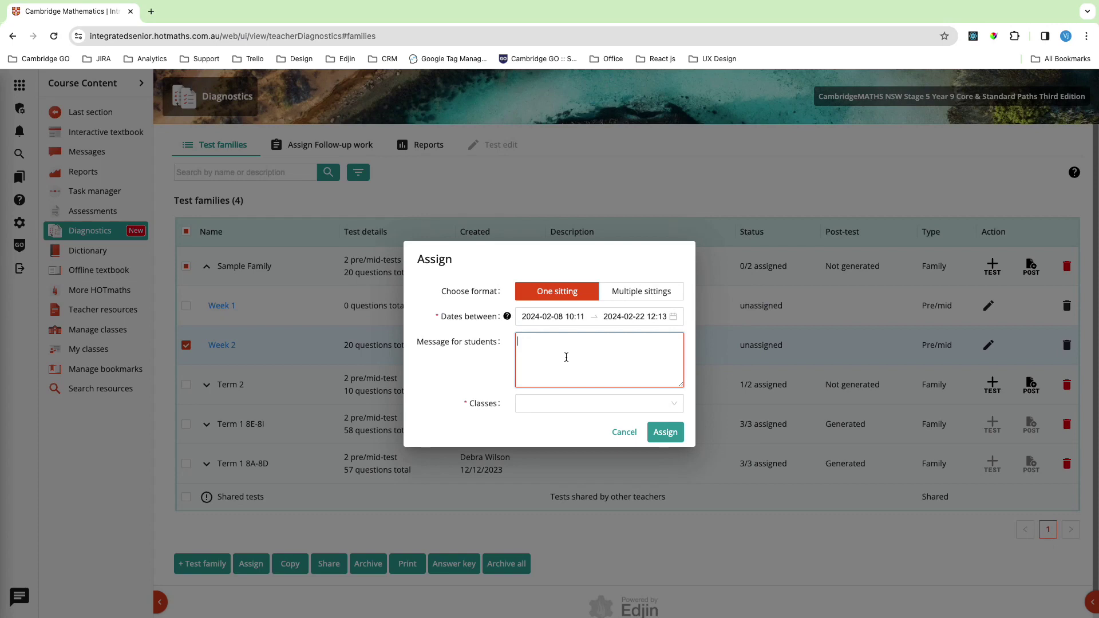
type("Please complete")
left_click(650, 406)
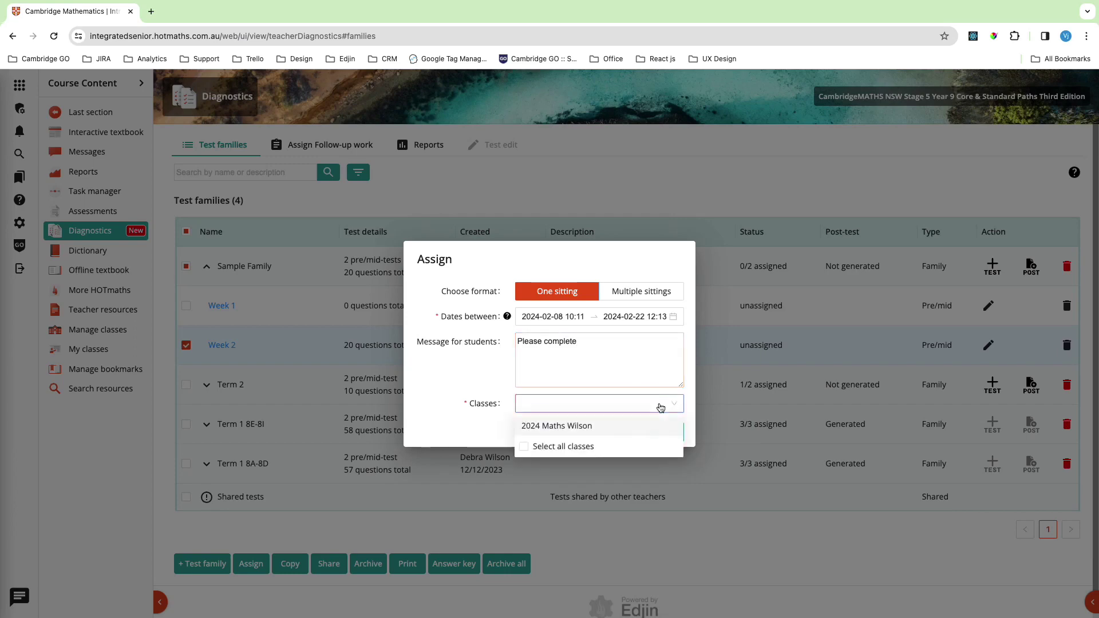
left_click(572, 433)
left_click(489, 382)
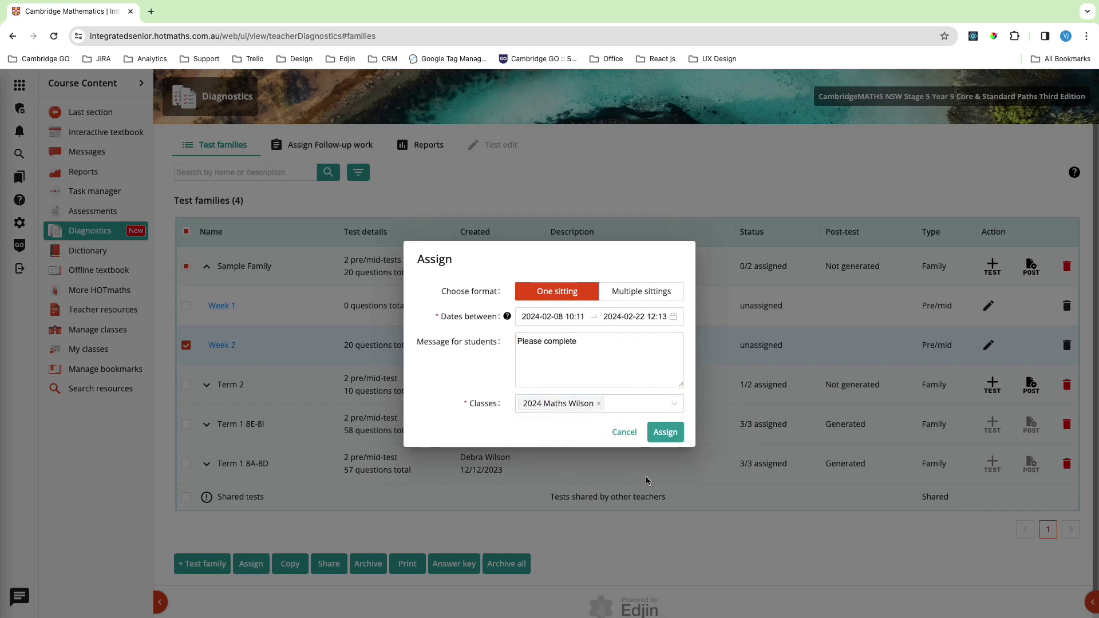
left_click(665, 433)
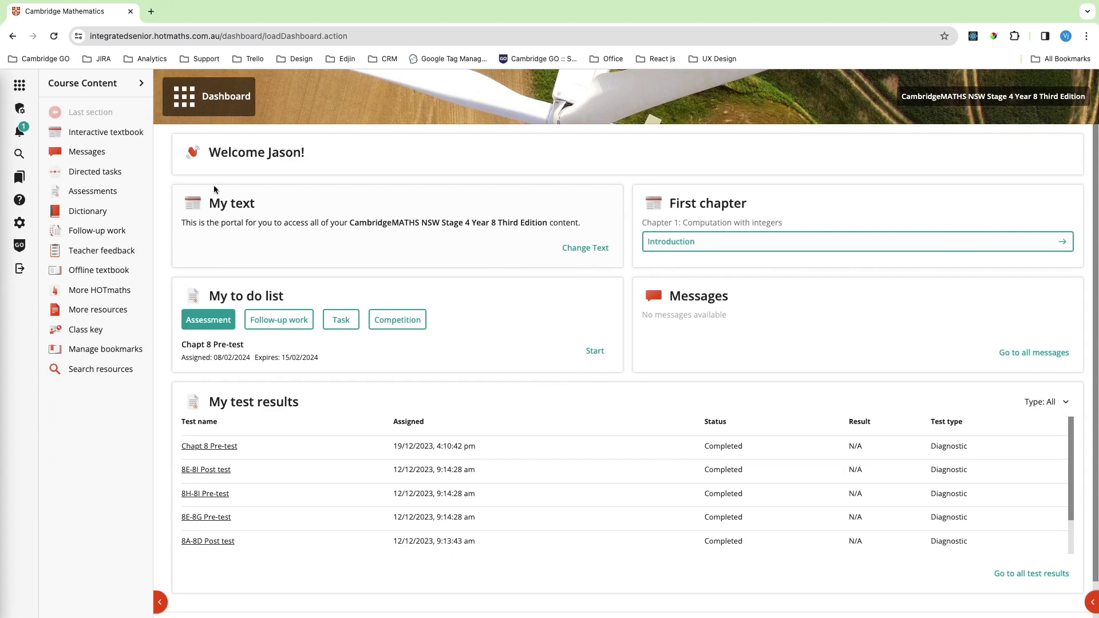
On the student dashboard, check the test notifications and start the Chapt 8 Pre-test from the to-do list
left_click(19, 131)
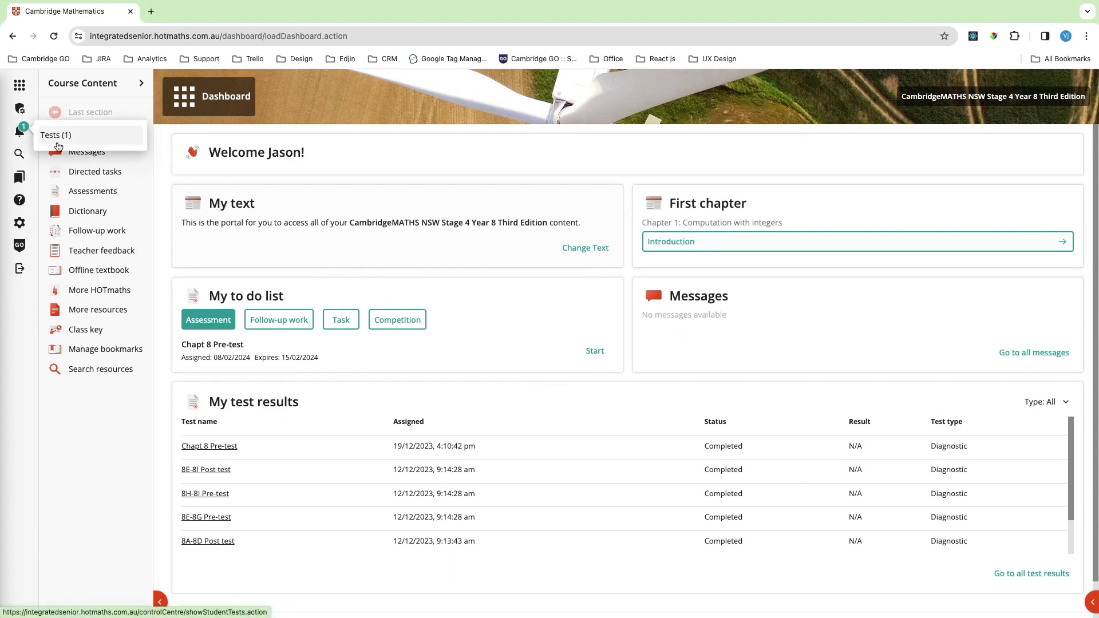
left_click(559, 387)
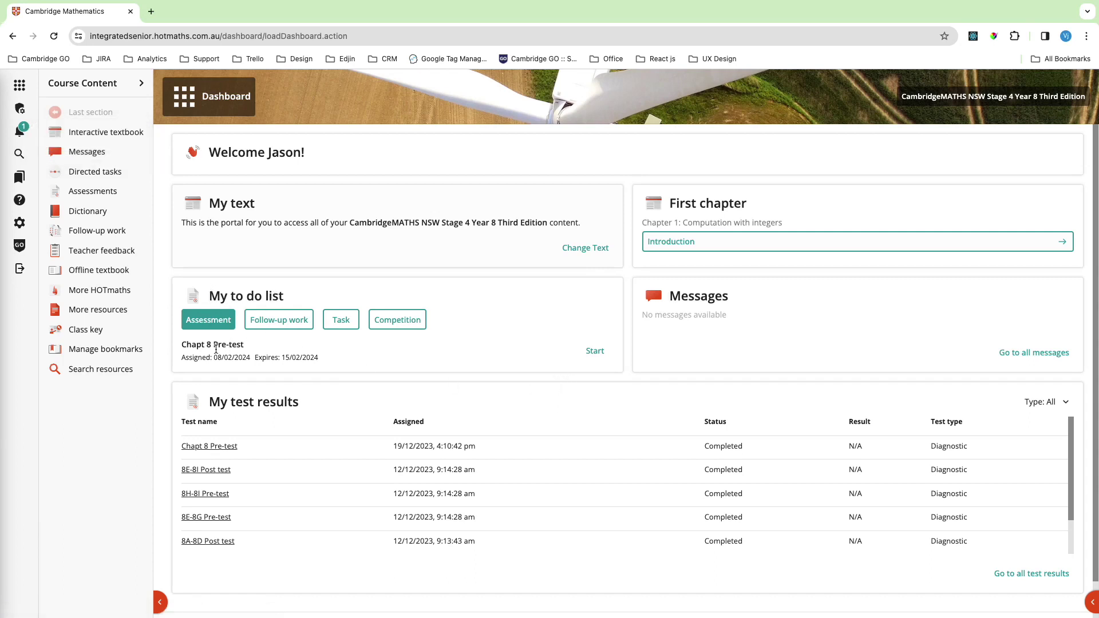
left_click(595, 352)
left_click(559, 387)
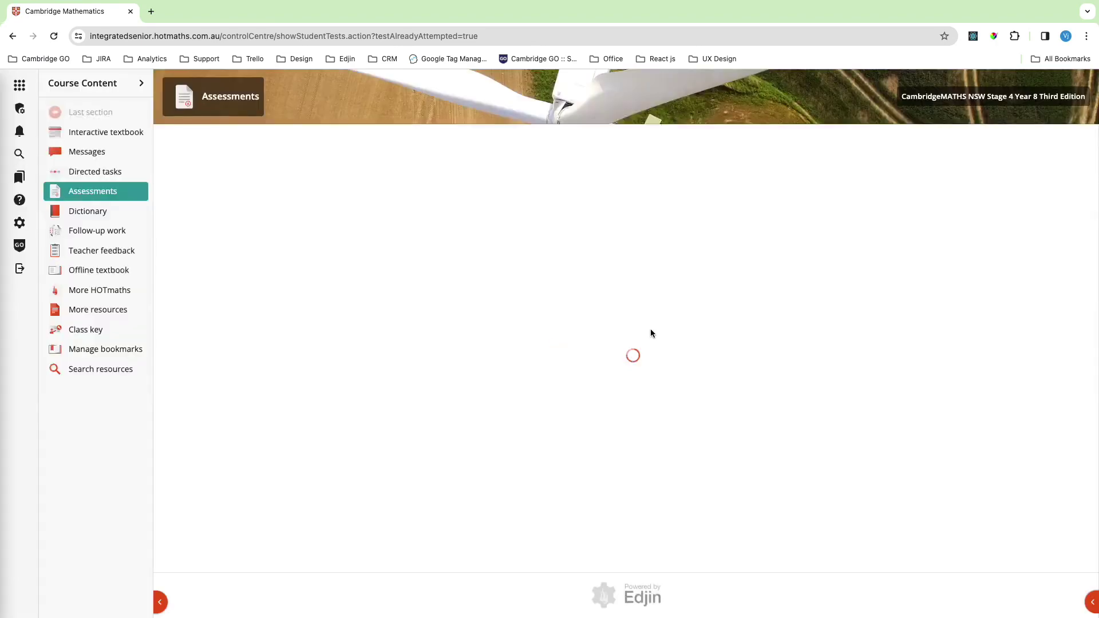
Start the one-attempt Chapt 8 Pre-test from the assigned assessments, answer question 1 with a² + 5a + 4, and submit the test
left_click(1026, 216)
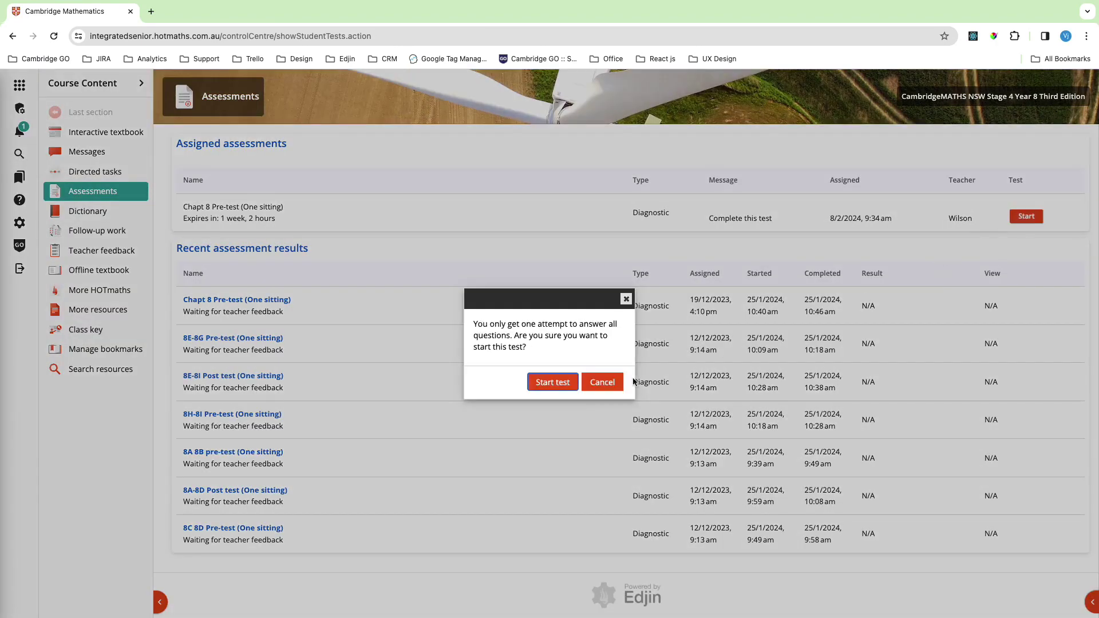
left_click(550, 382)
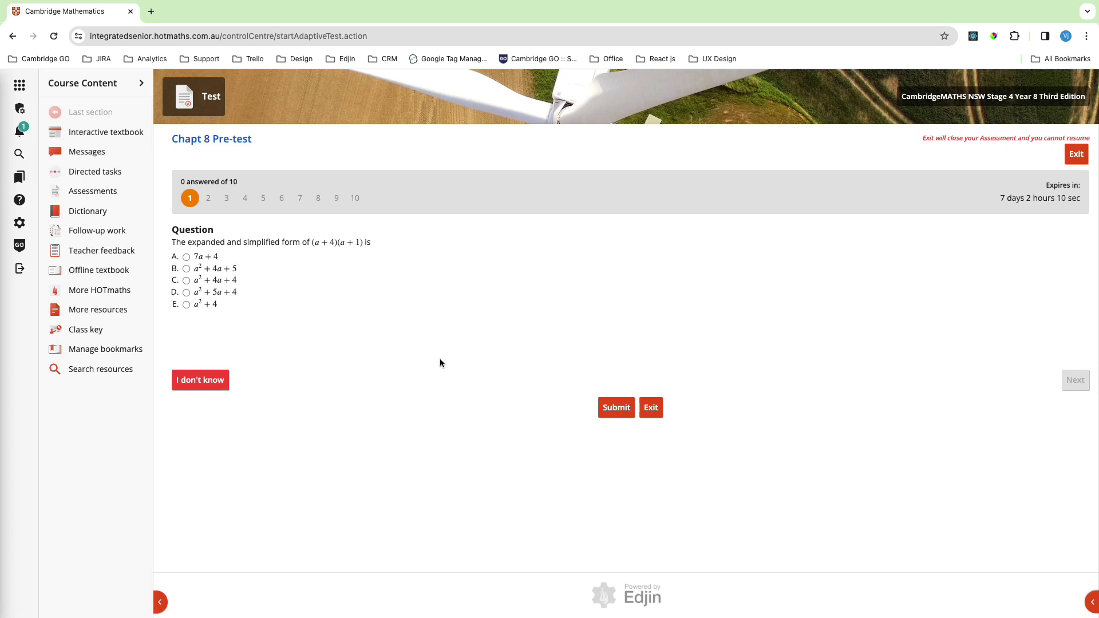
left_click(187, 293)
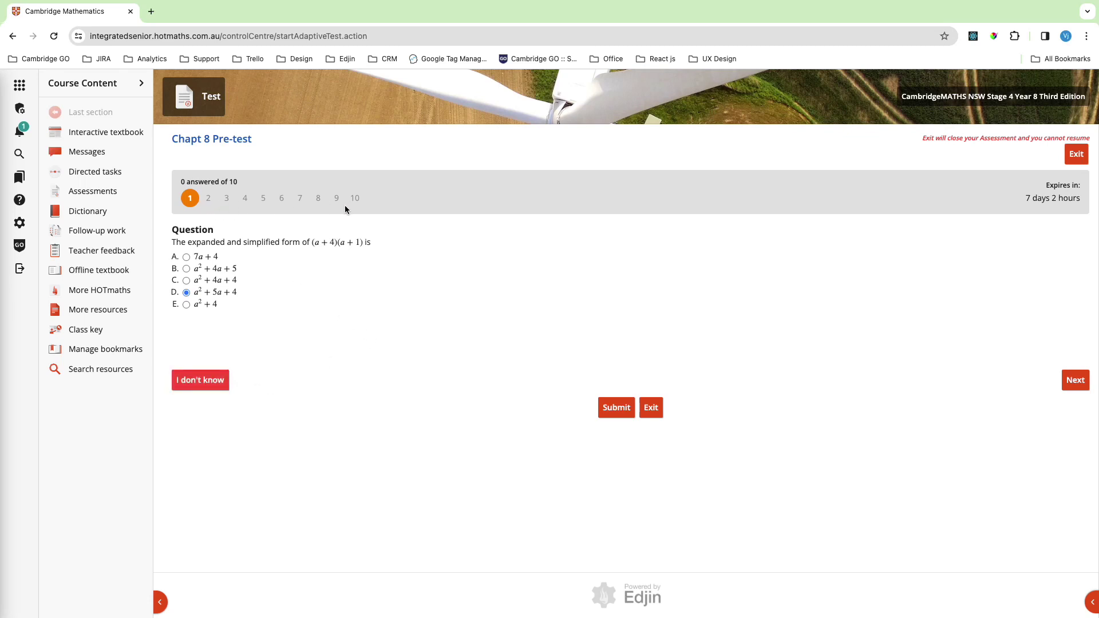
left_click(616, 411)
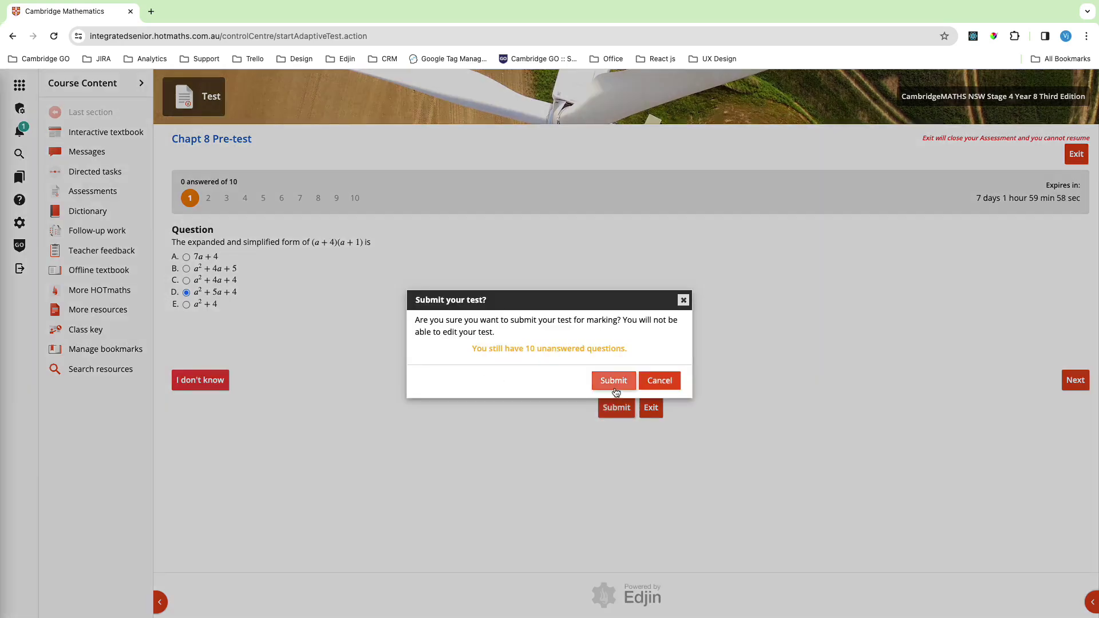
left_click(612, 387)
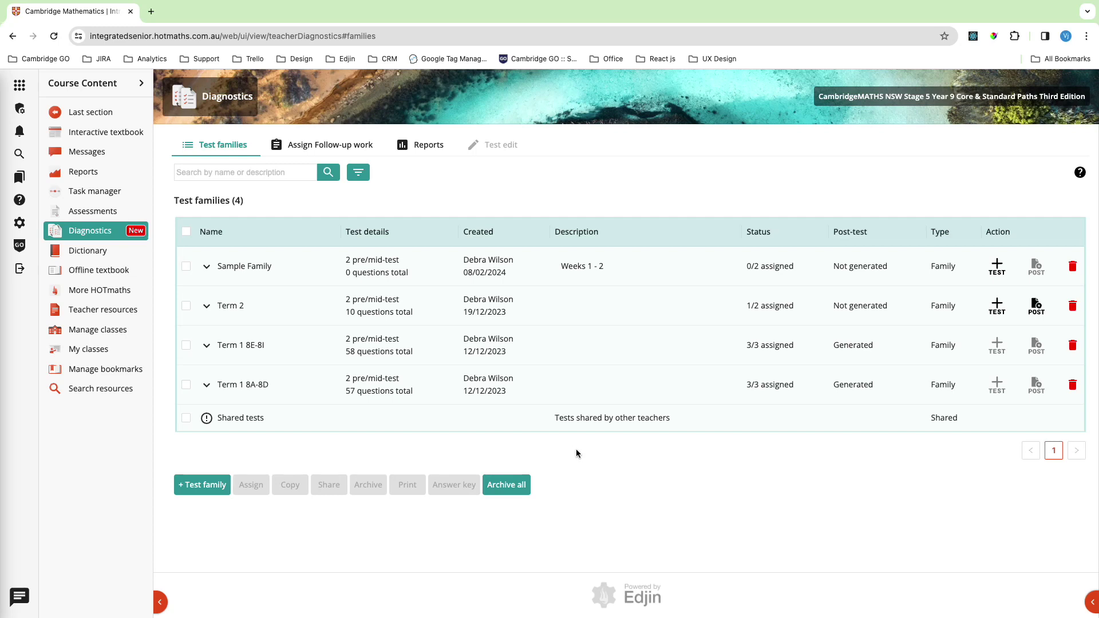
In the teacher's Diagnostics area, find the 8A-8D Post test among the tests for assigning follow-up work and open its student results
left_click(327, 152)
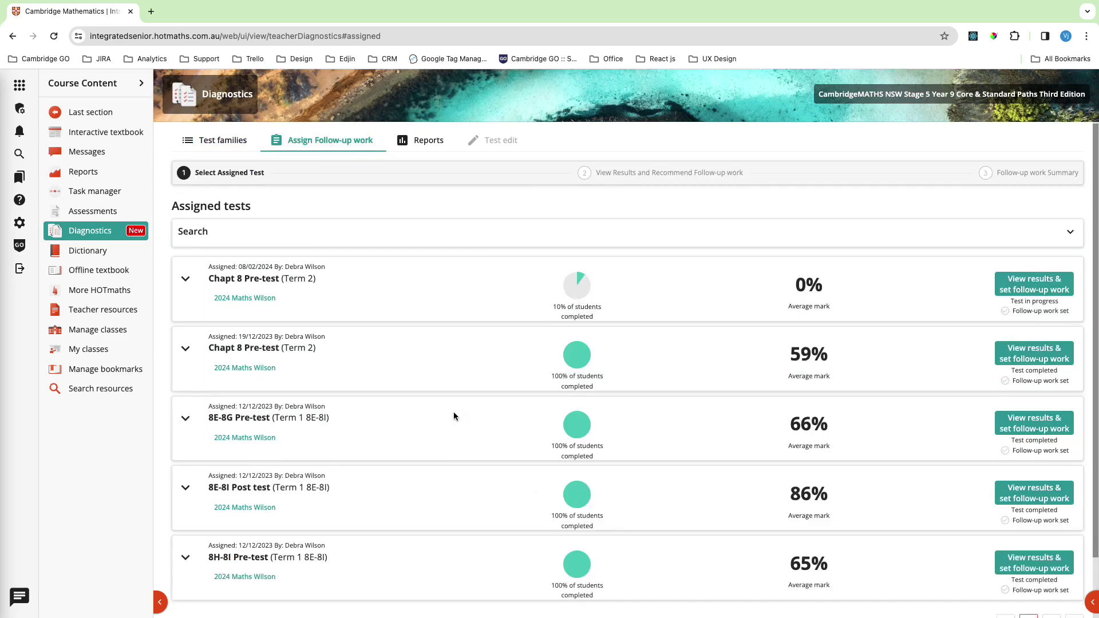
scroll(453, 413, "down", 2)
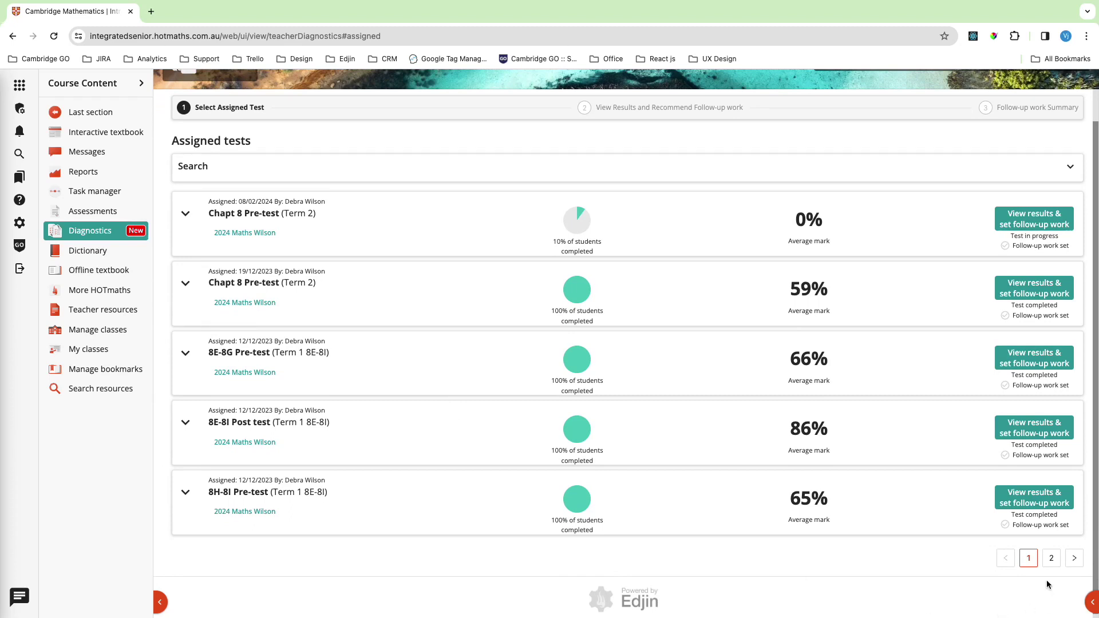
left_click(1051, 559)
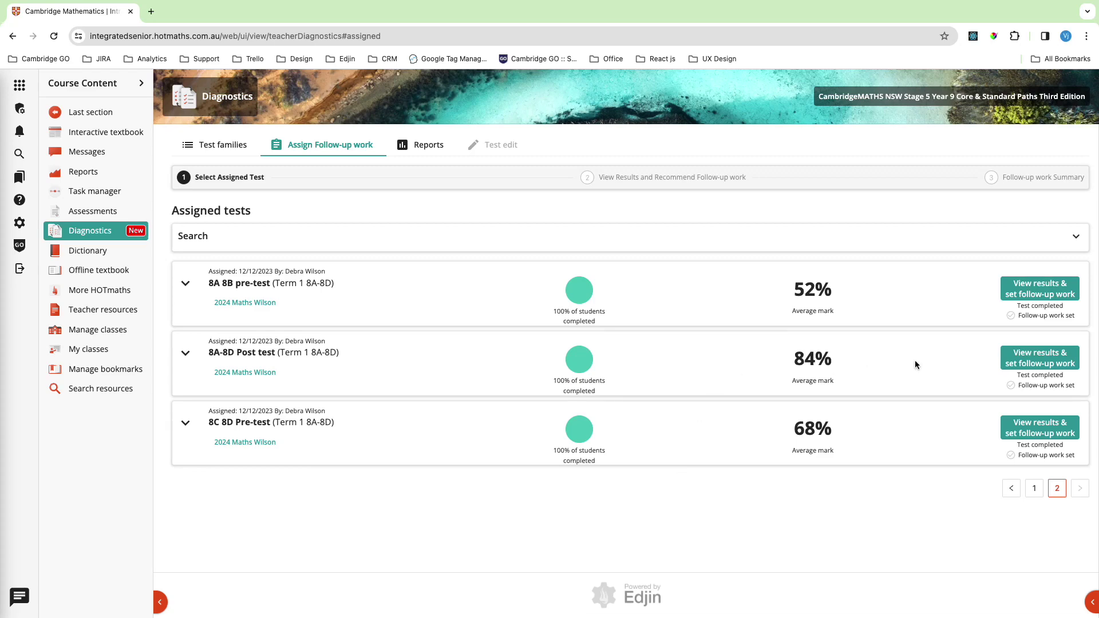
left_click(1019, 364)
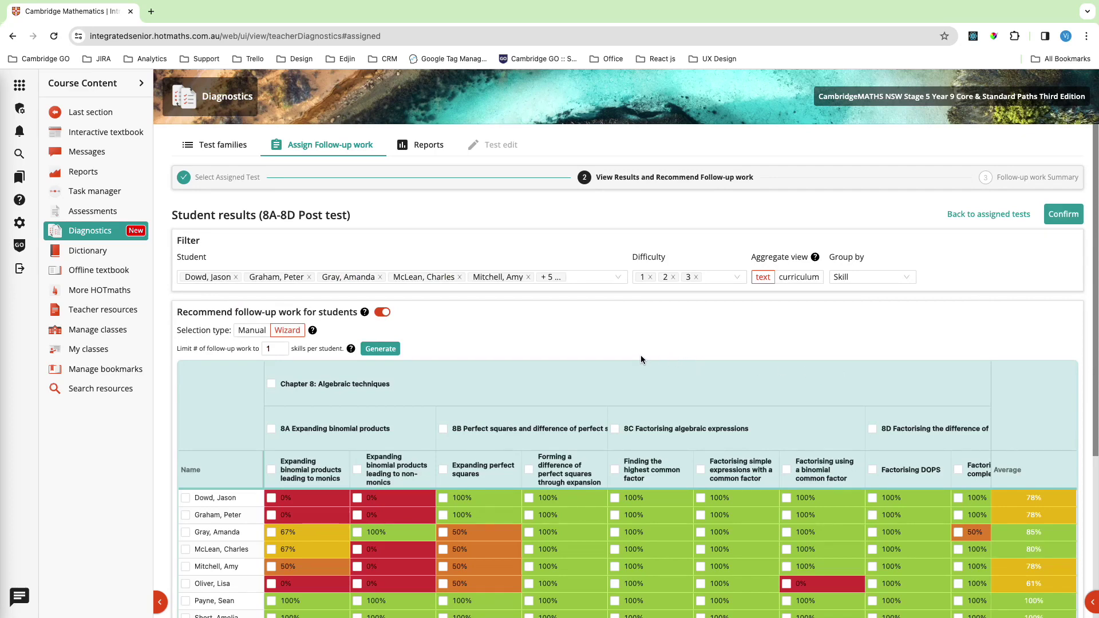
Review the 8A-8D Post test results by skill and group them by Section
scroll(640, 359, "down", 1)
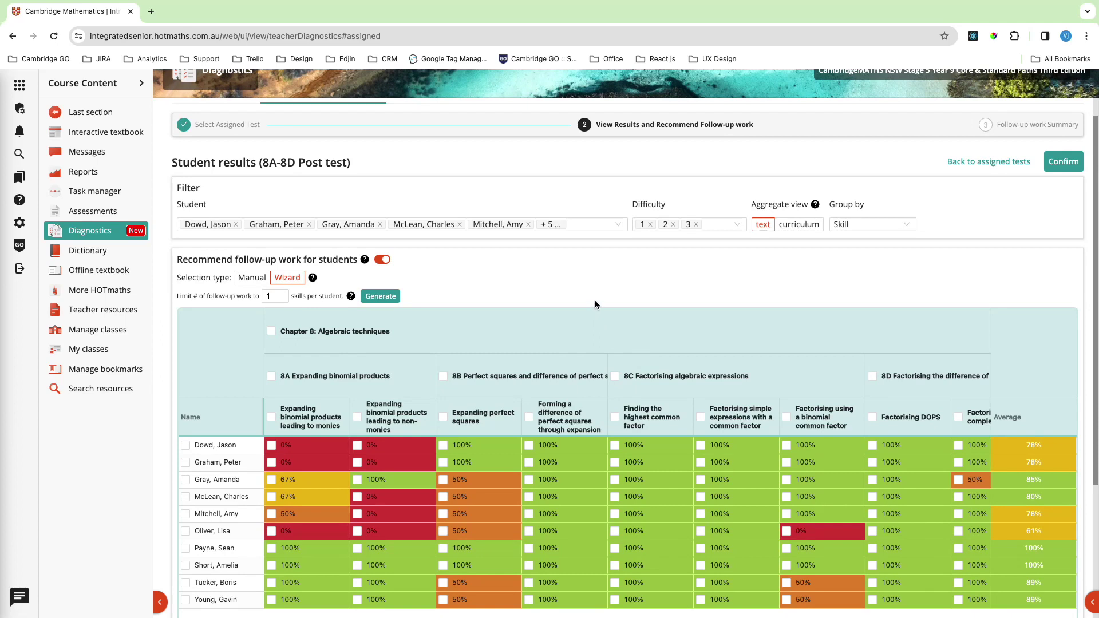
scroll(596, 304, "up", 1)
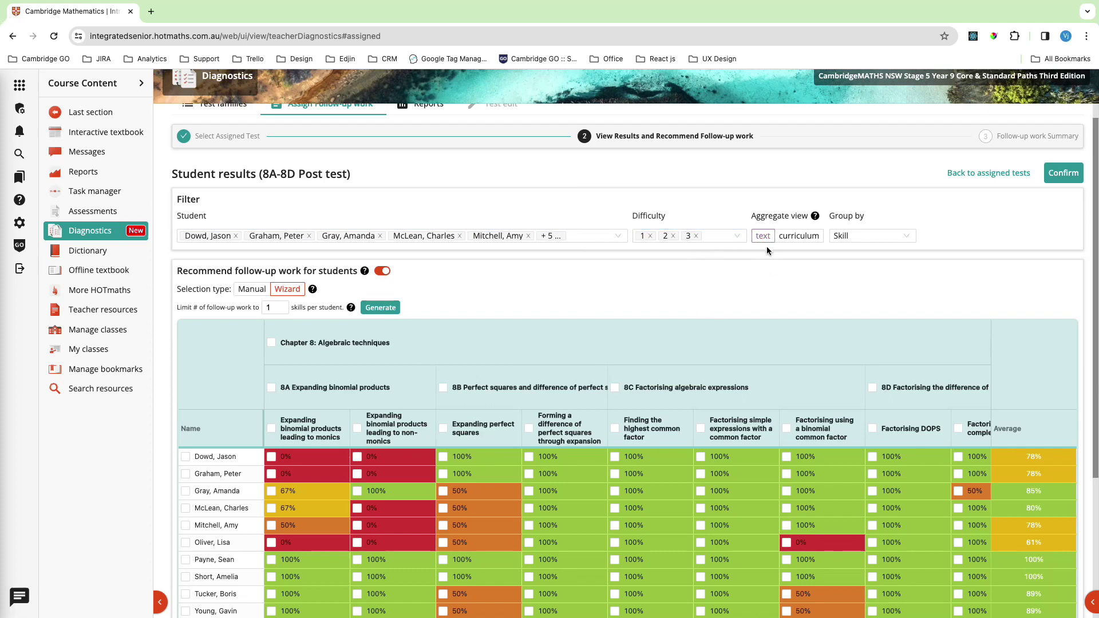
left_click(800, 243)
left_click(899, 242)
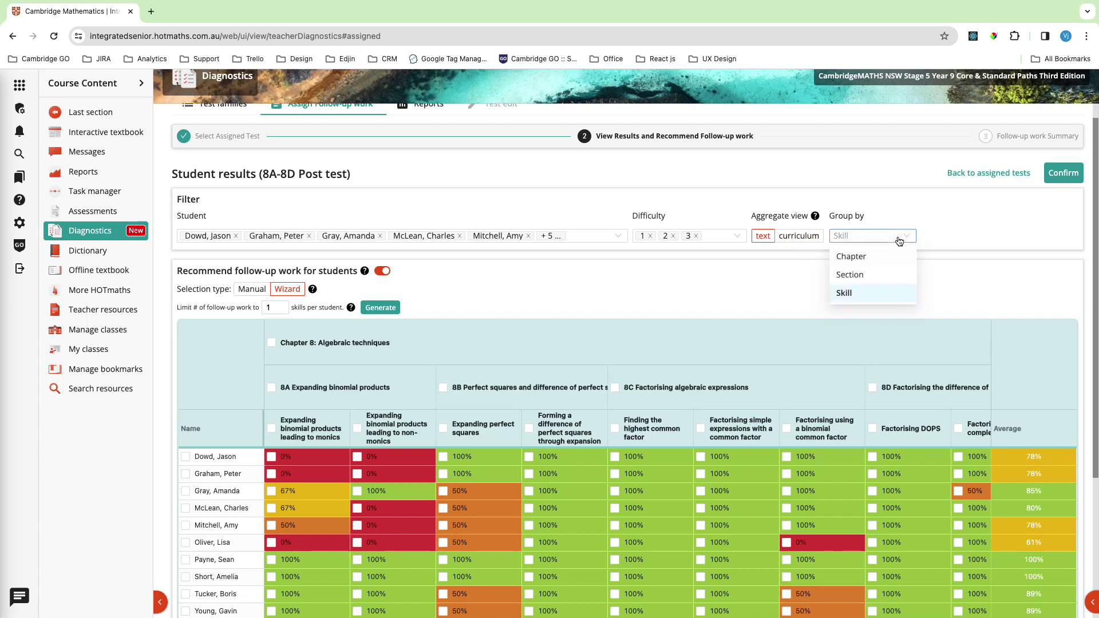
left_click(861, 272)
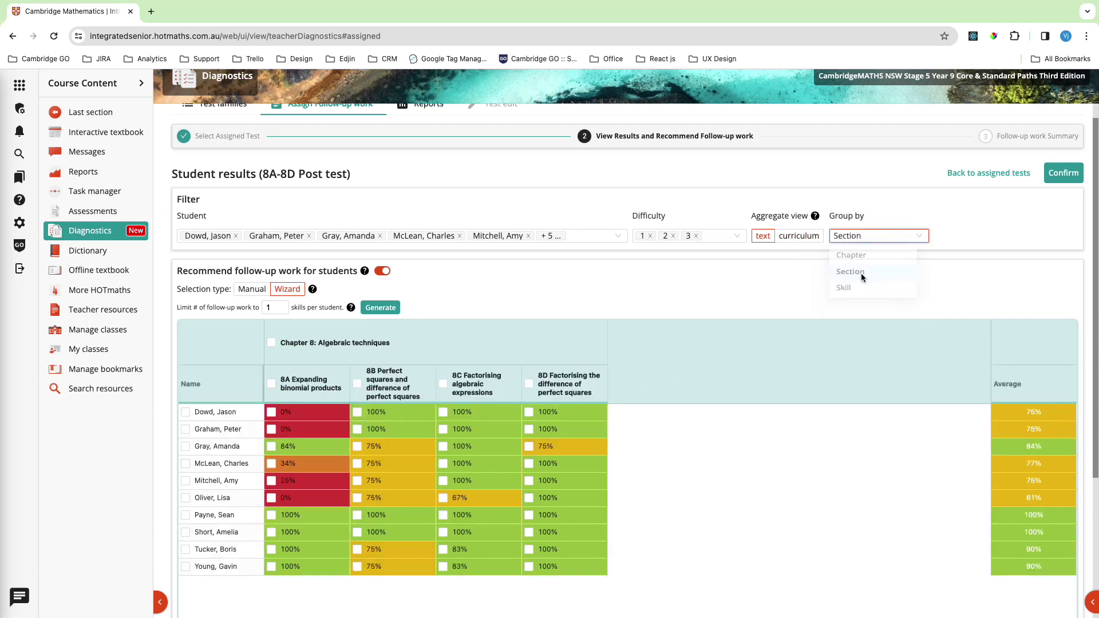
left_click(665, 281)
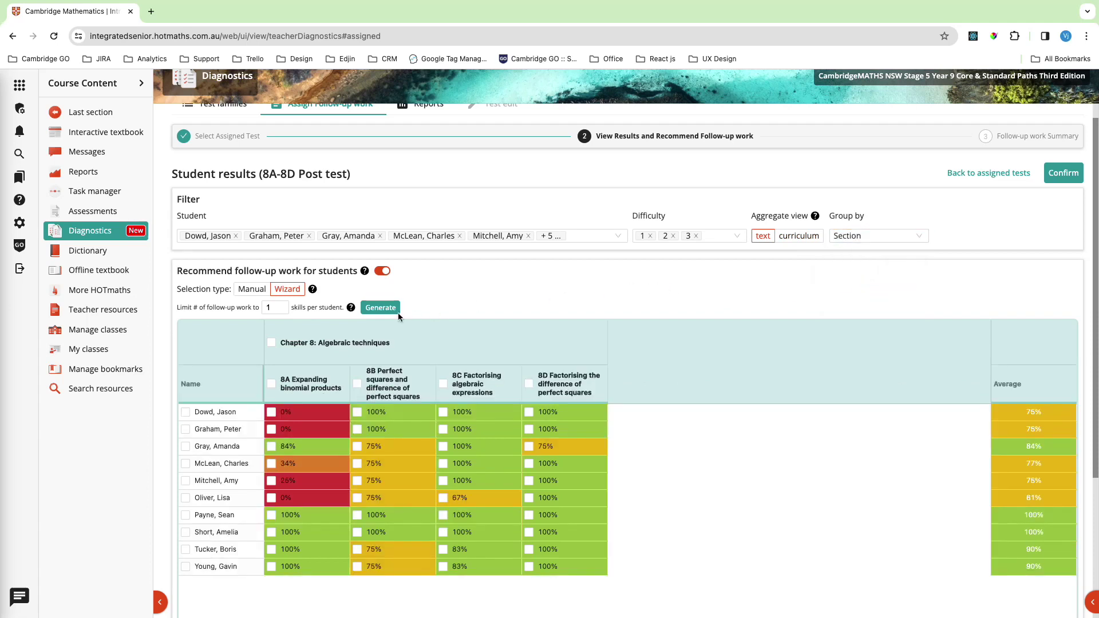
Manually select follow-up work in 8A for the fourth student, 8B for the fifth, and 8C for the third
left_click(252, 290)
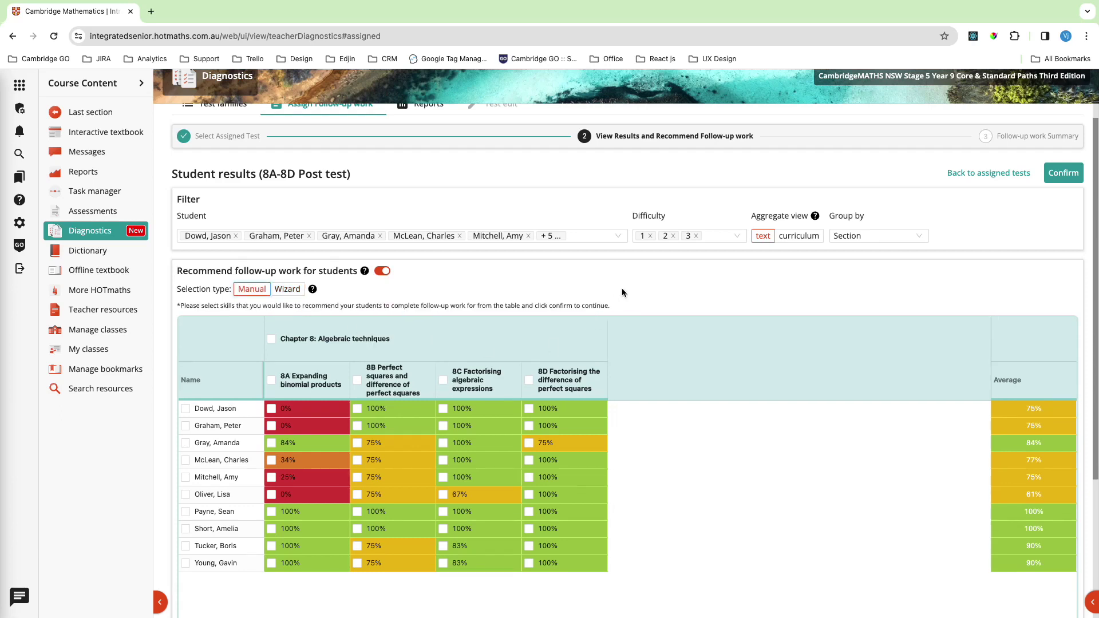
left_click(272, 460)
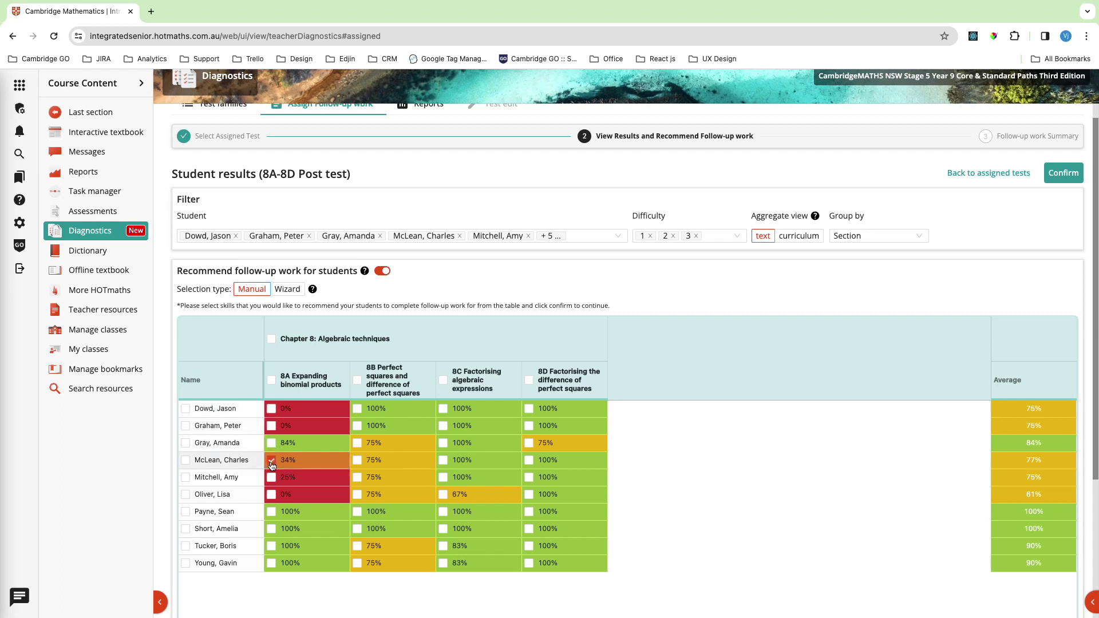
left_click(357, 478)
left_click(443, 446)
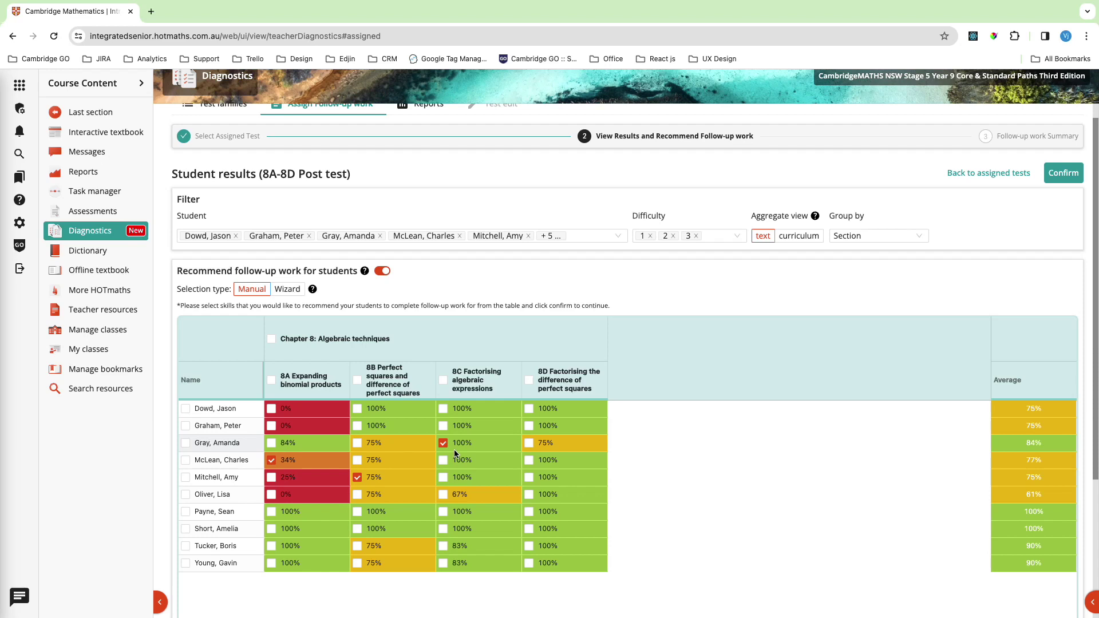
Generate follow-up work with the Wizard, limited to 2 skills per student, and confirm the skill selection
left_click(284, 290)
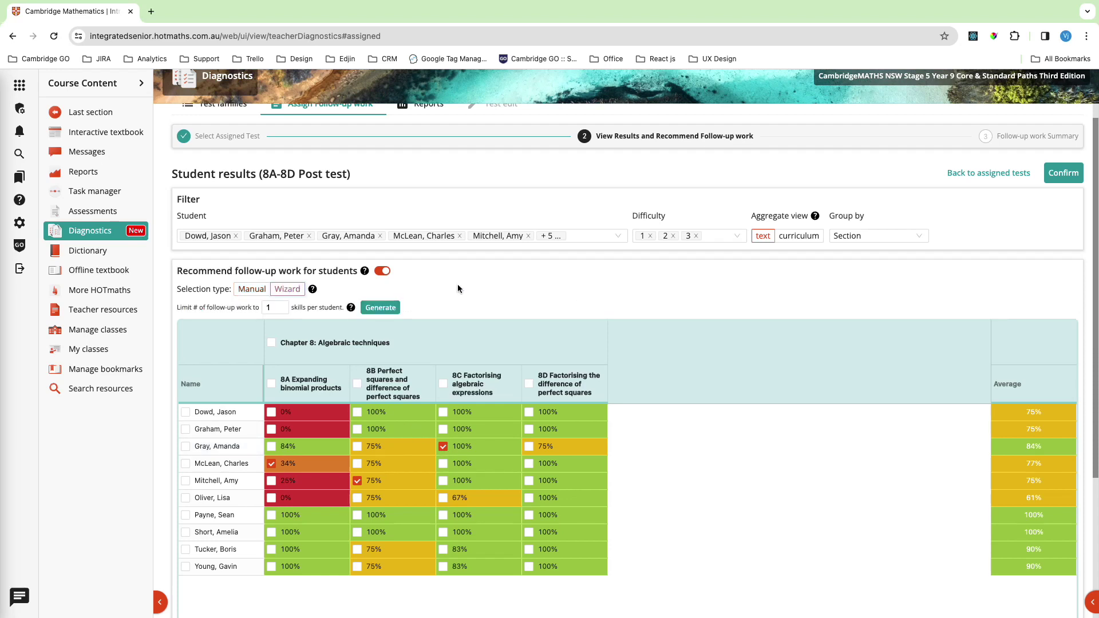
left_click(284, 307)
left_click(383, 312)
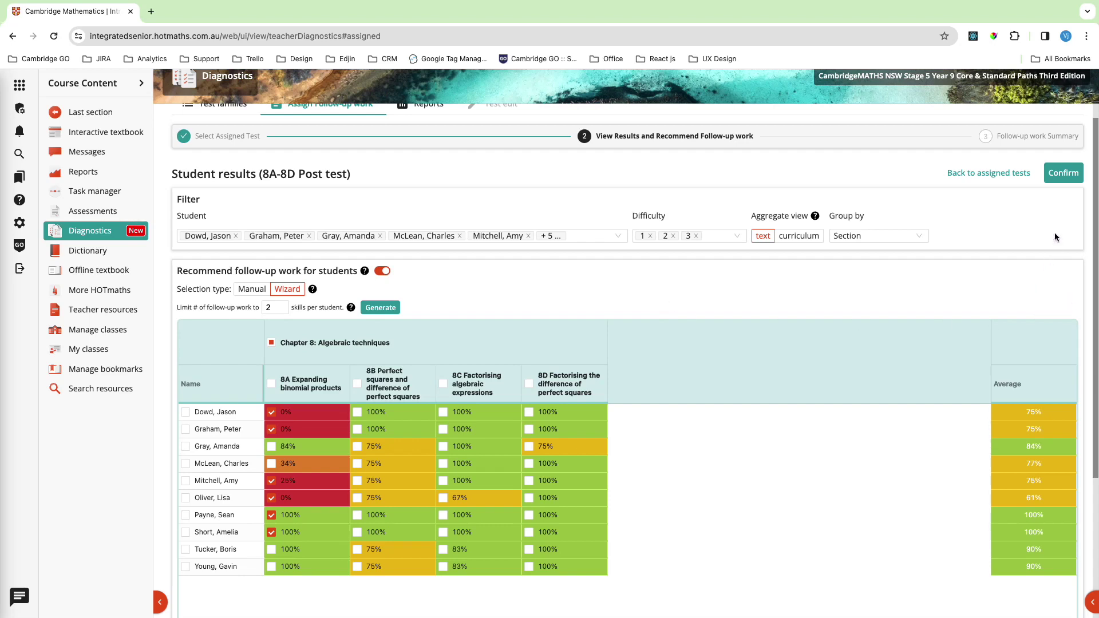
left_click(1053, 184)
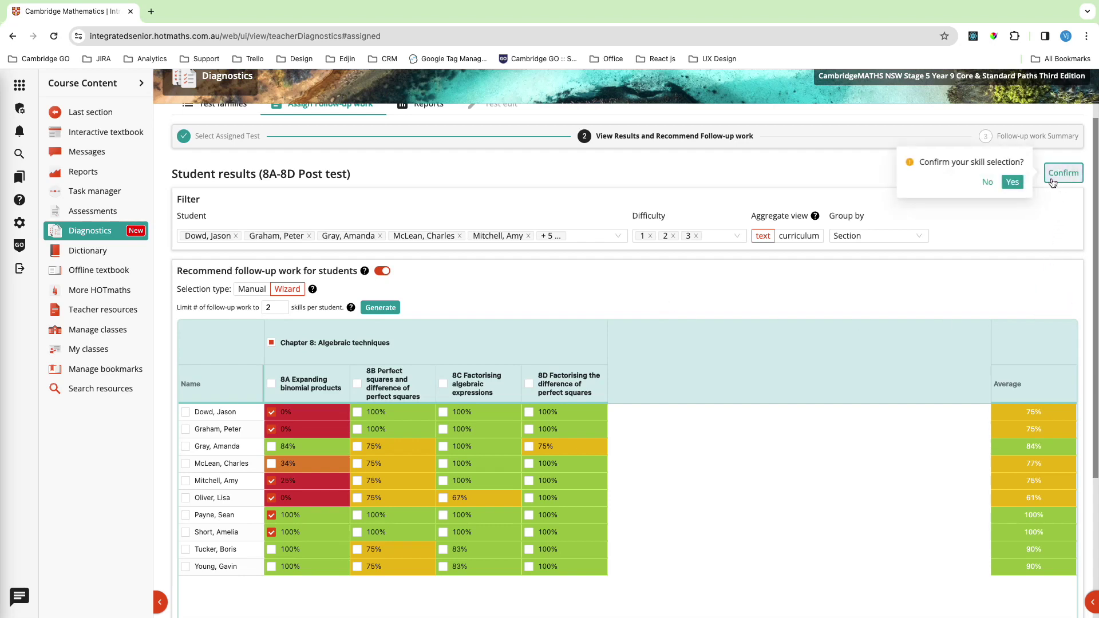
left_click(1012, 183)
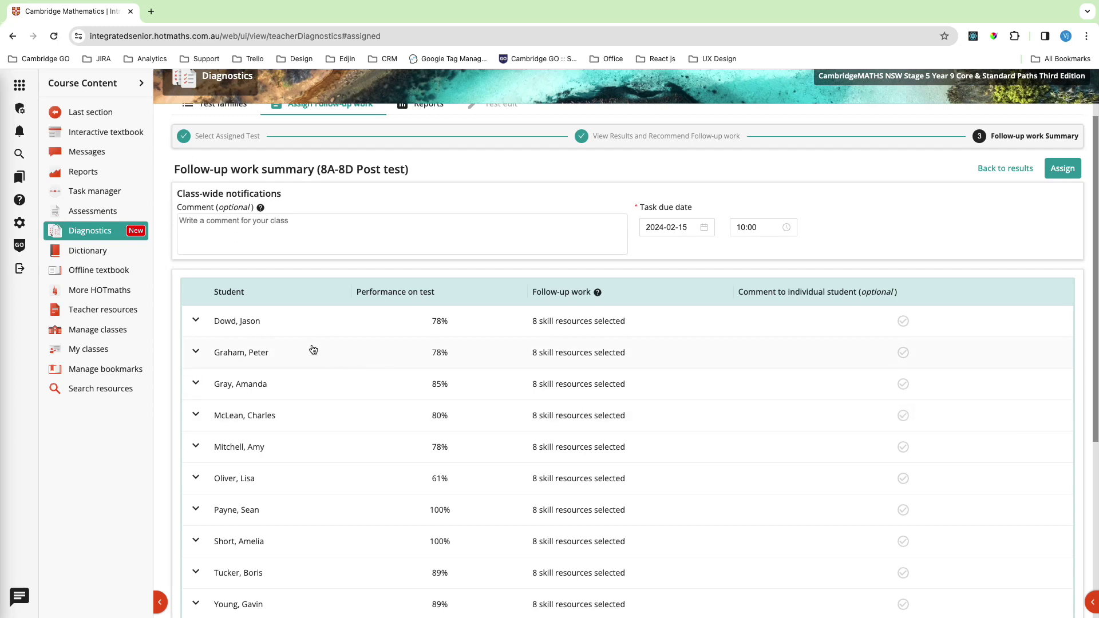
Expand the first student's follow-up resources and add the class-wide comment "Complete by Friday"
left_click(196, 322)
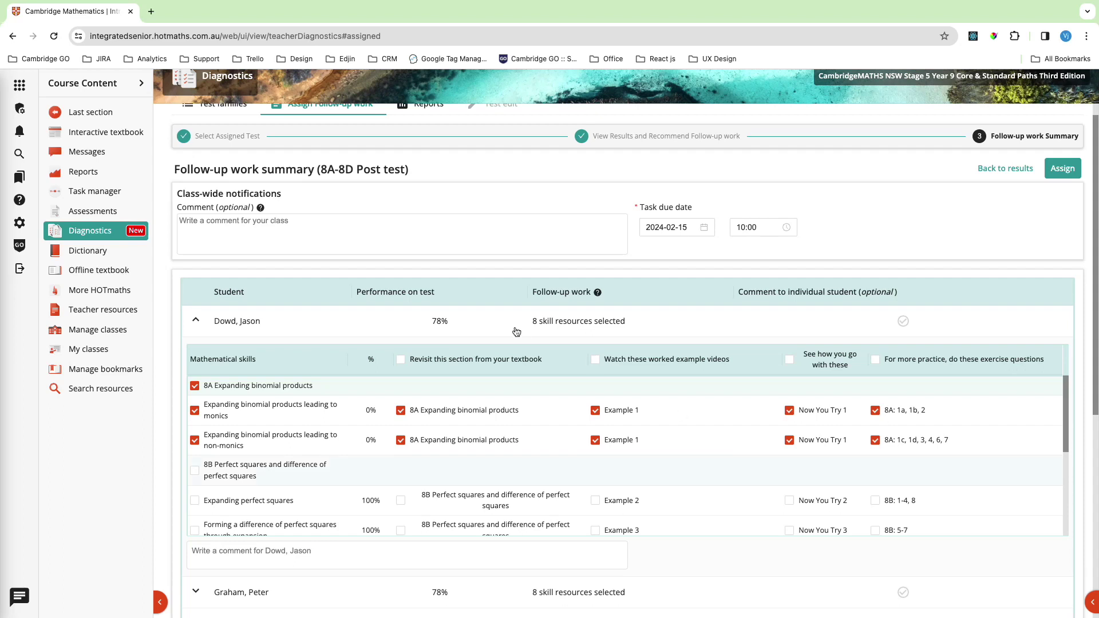
left_click(400, 238)
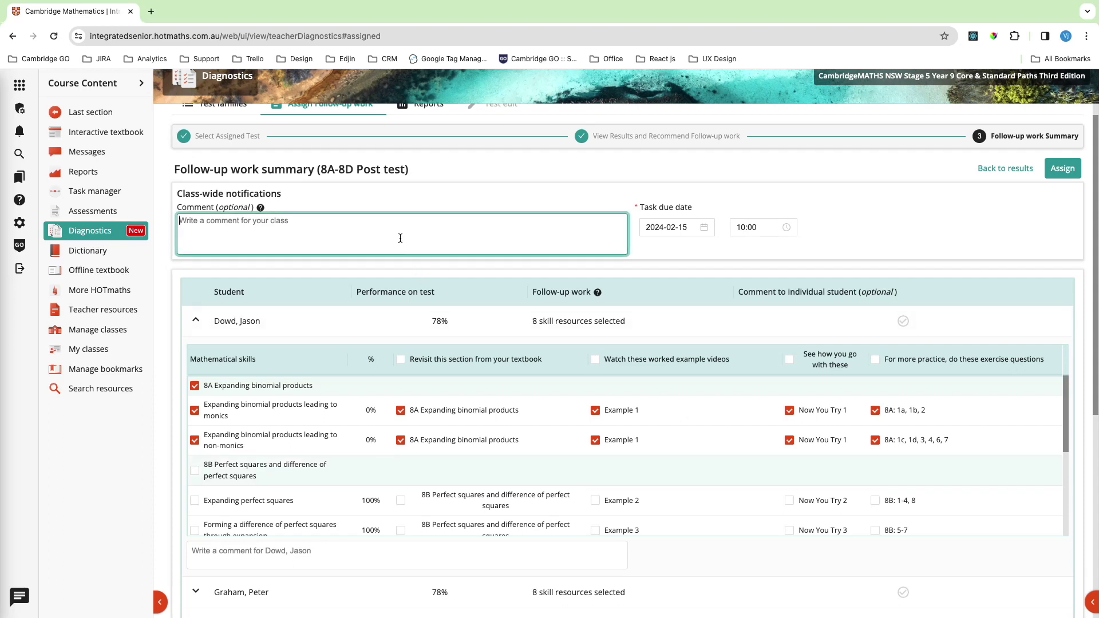
type("Complete by Friday")
Add the individual comment "Have a go at this" for the first listed student and collapse that student's details
scroll(493, 413, "down", 1)
scroll(492, 413, "down", 2)
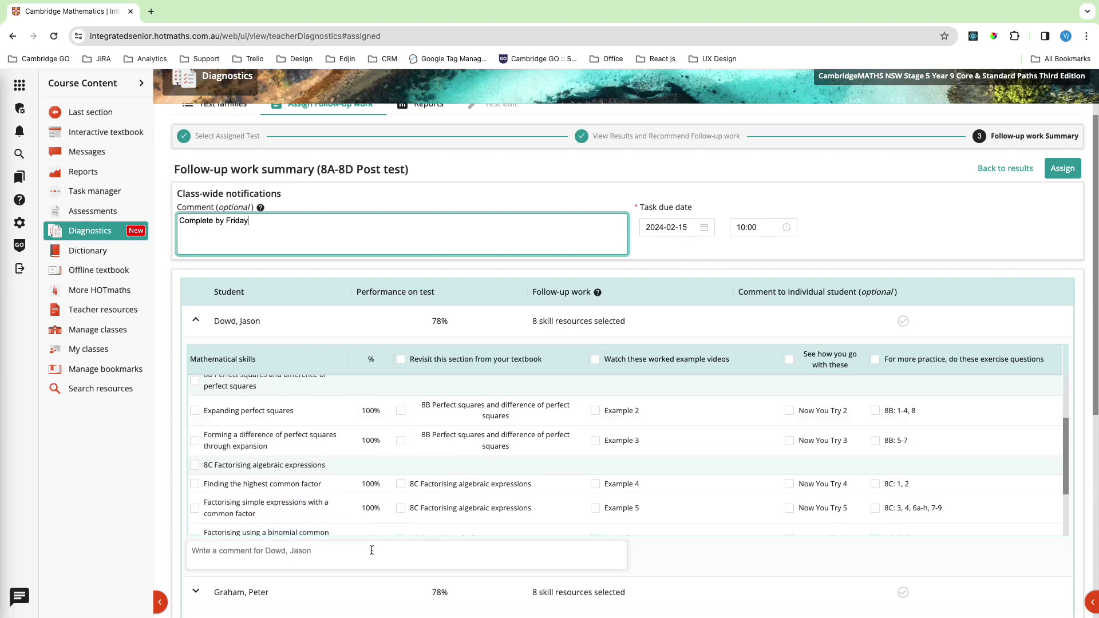
scroll(372, 550, "down", 2)
scroll(373, 554, "down", 1)
left_click(344, 484)
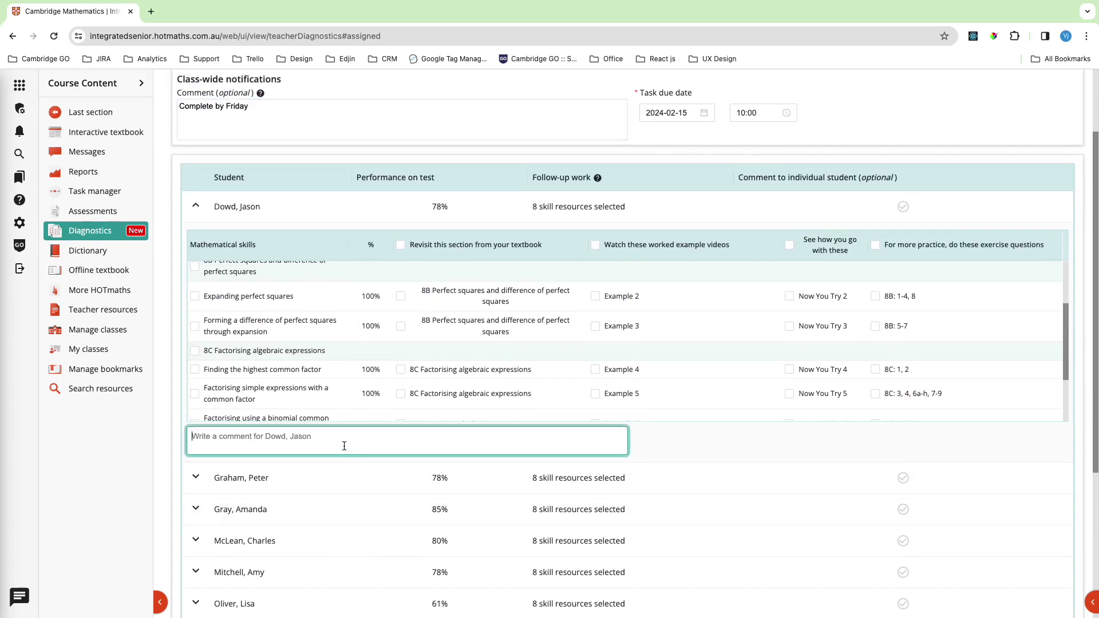
type("Have a ")
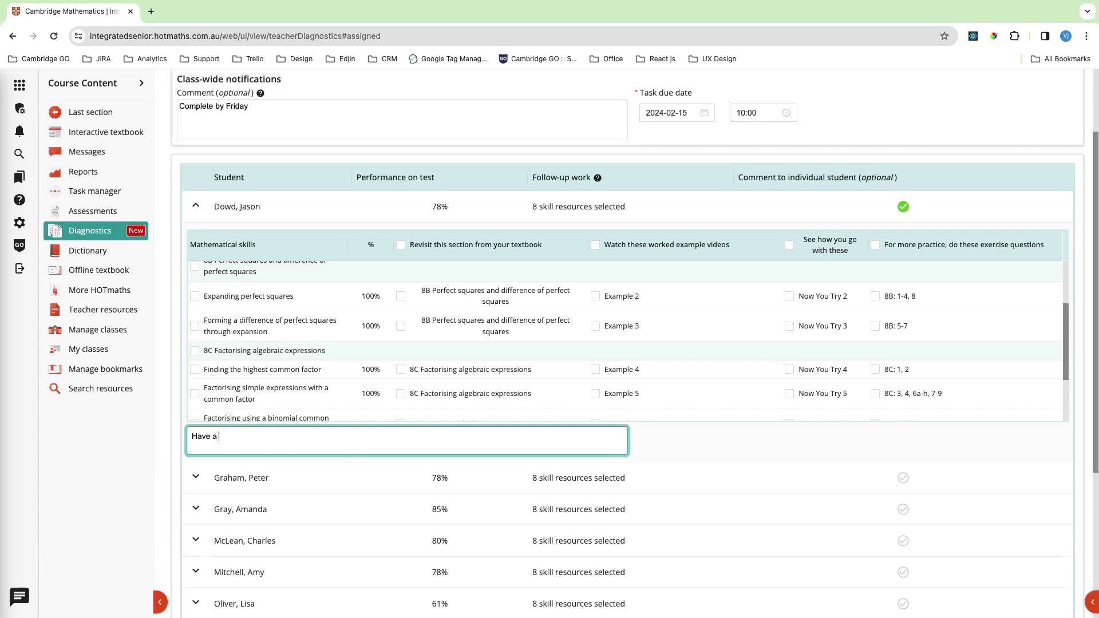
type("go at this")
left_click(195, 208)
Assign the 8A-8D Post test follow-up work to the class and confirm it
scroll(761, 404, "up", 1)
scroll(761, 404, "up", 3)
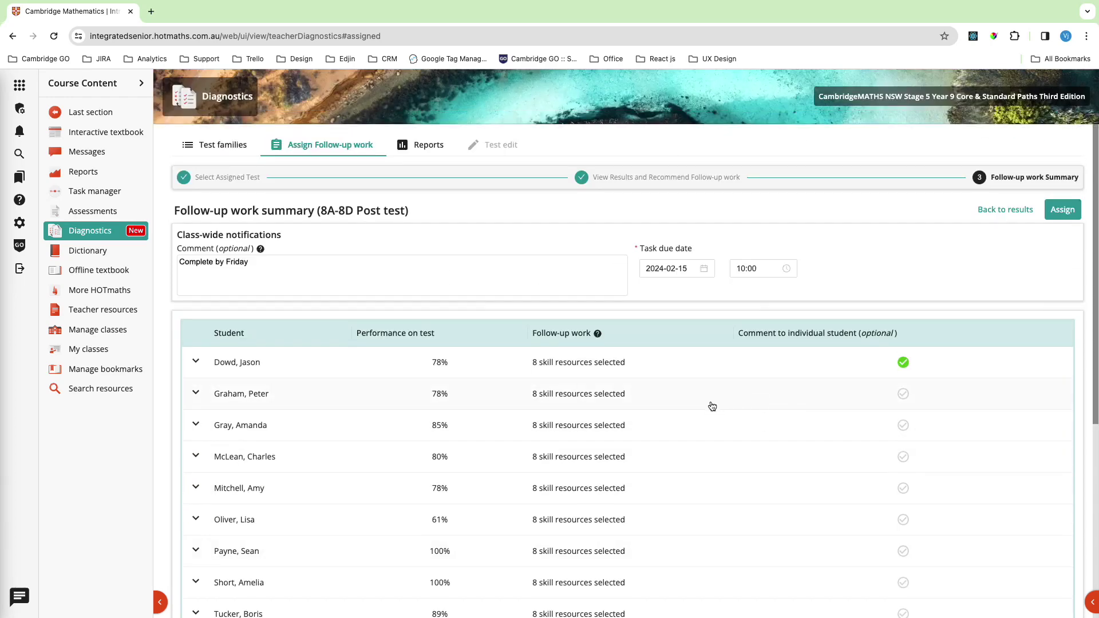
left_click(1062, 213)
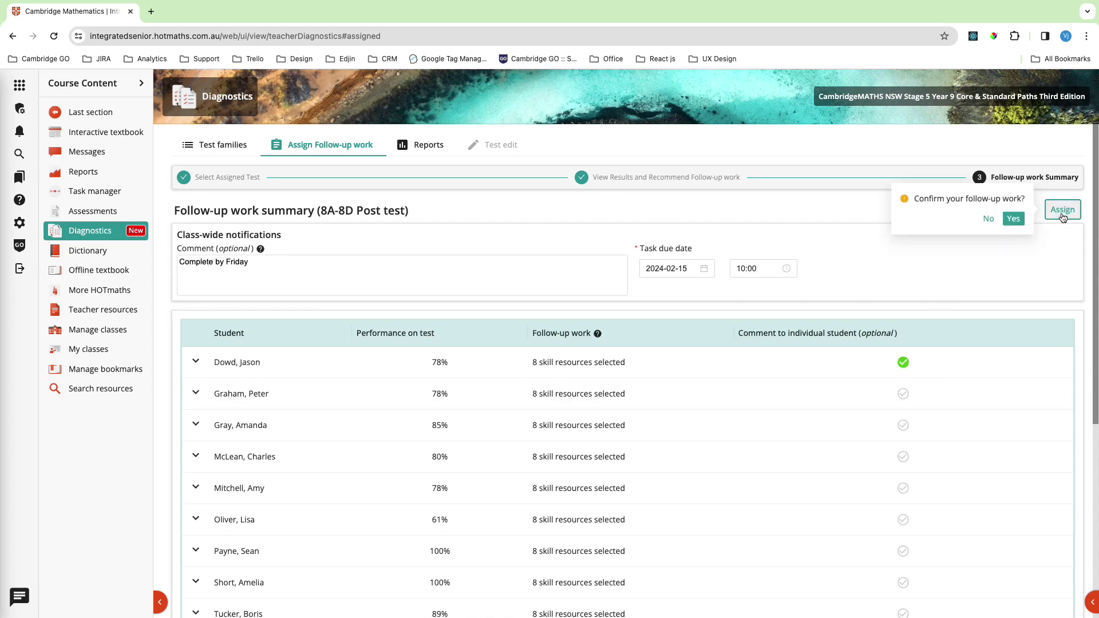
left_click(1014, 219)
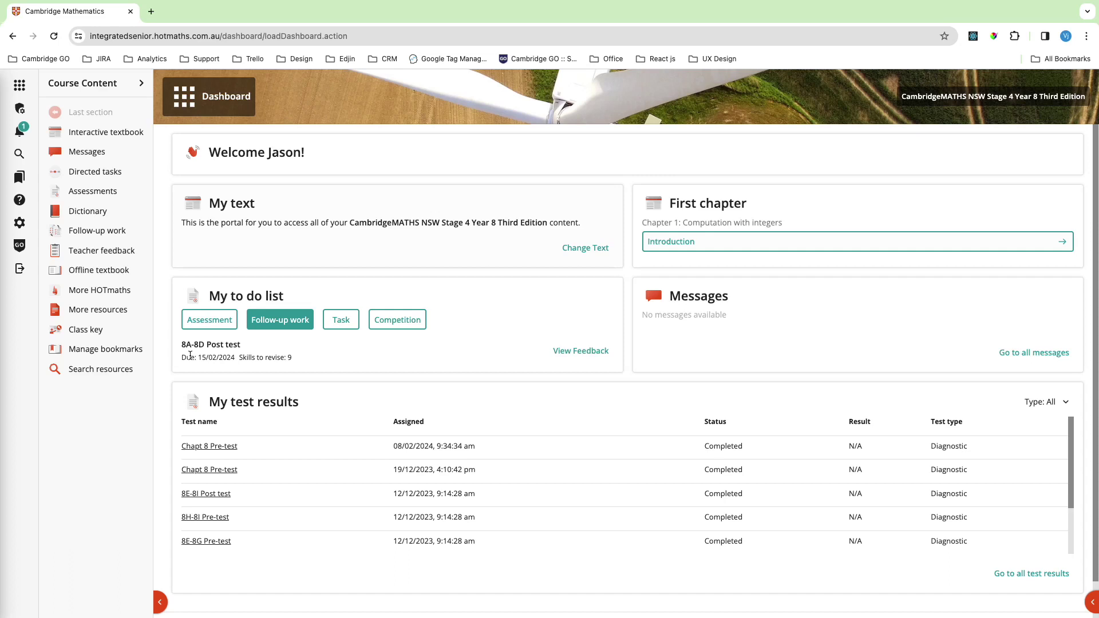
As the student, open the 8A-8D Post test follow-up feedback and examine the skills covered, teacher comments and improvement suggestions
left_click(112, 236)
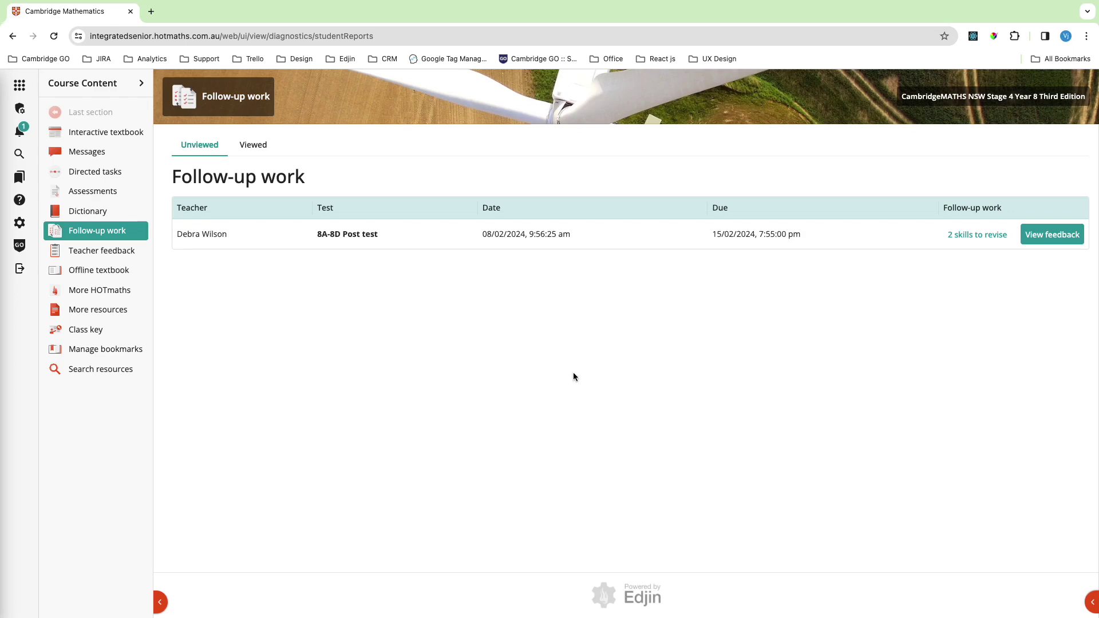
left_click(1047, 243)
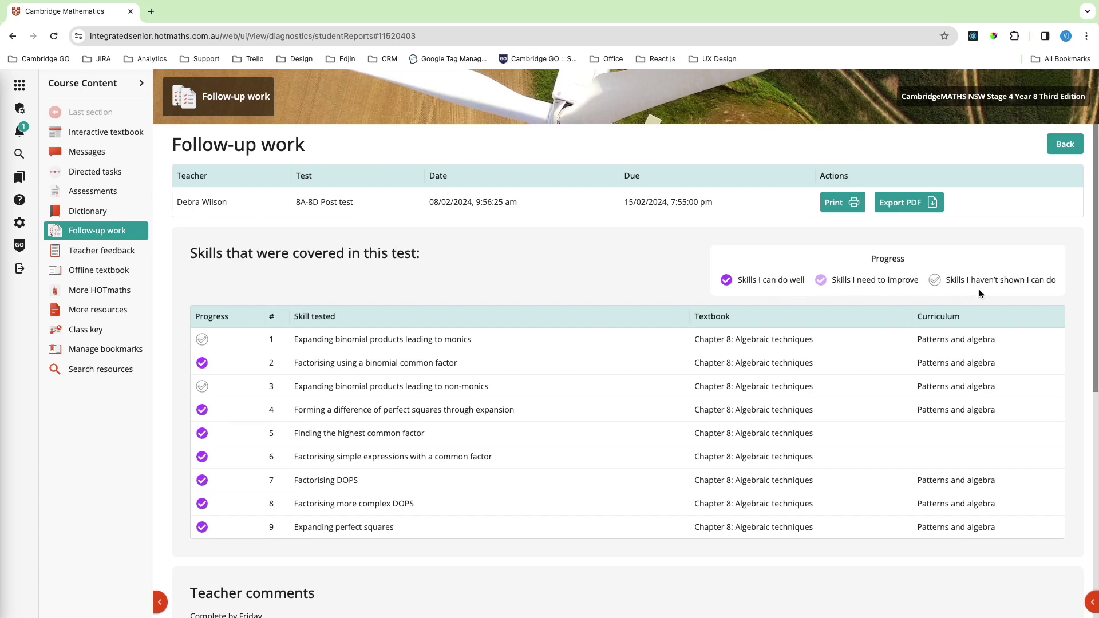
scroll(608, 377, "down", 3)
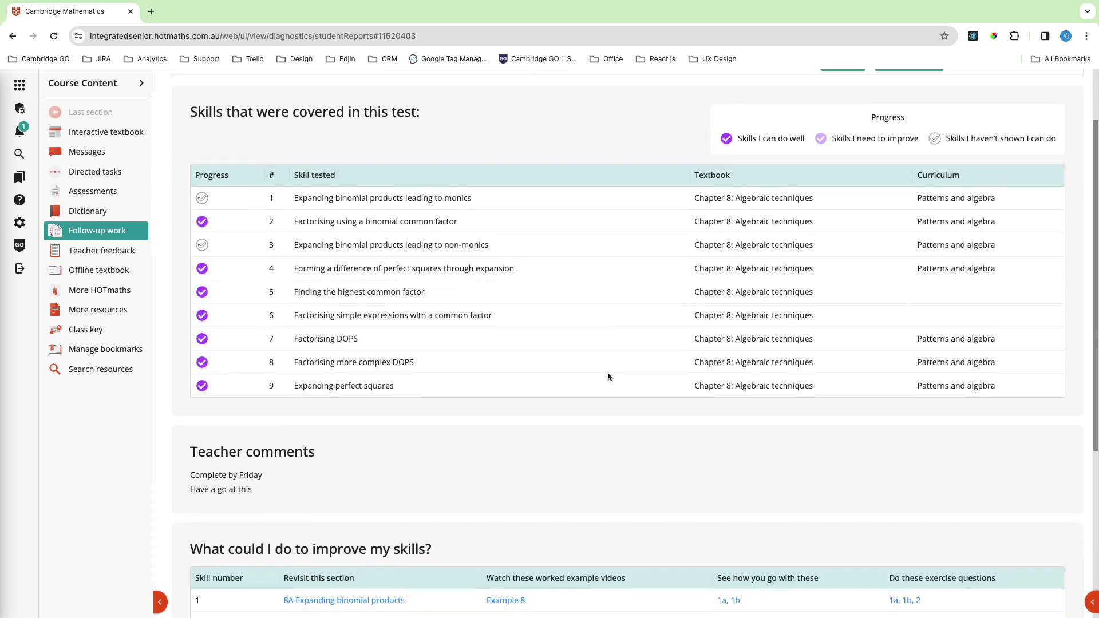
scroll(608, 372, "down", 3)
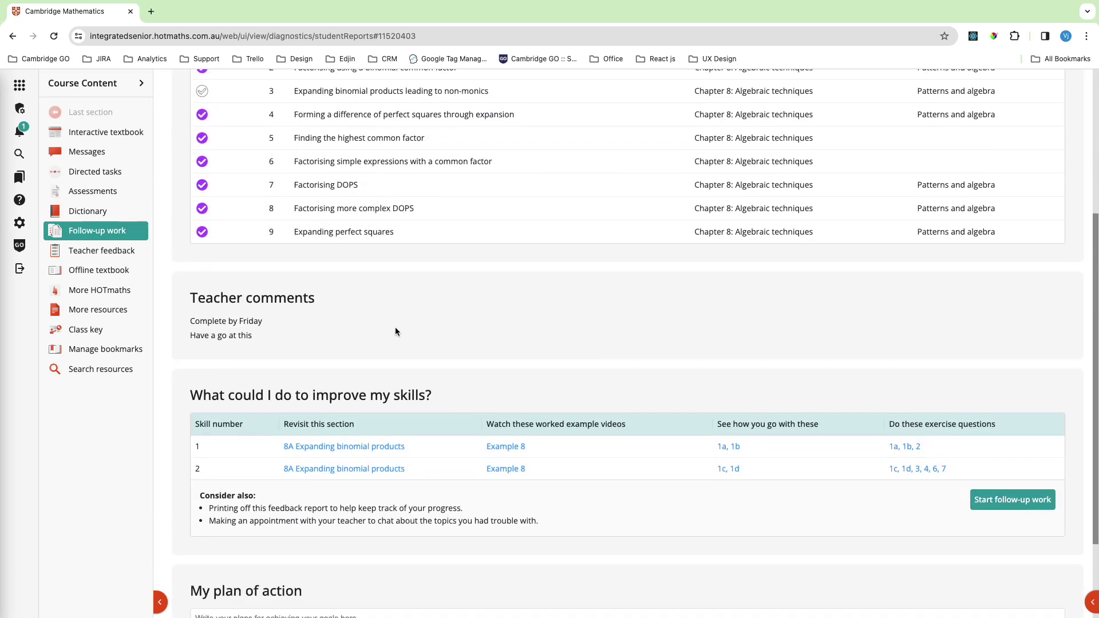
left_click_drag(191, 322, 283, 324)
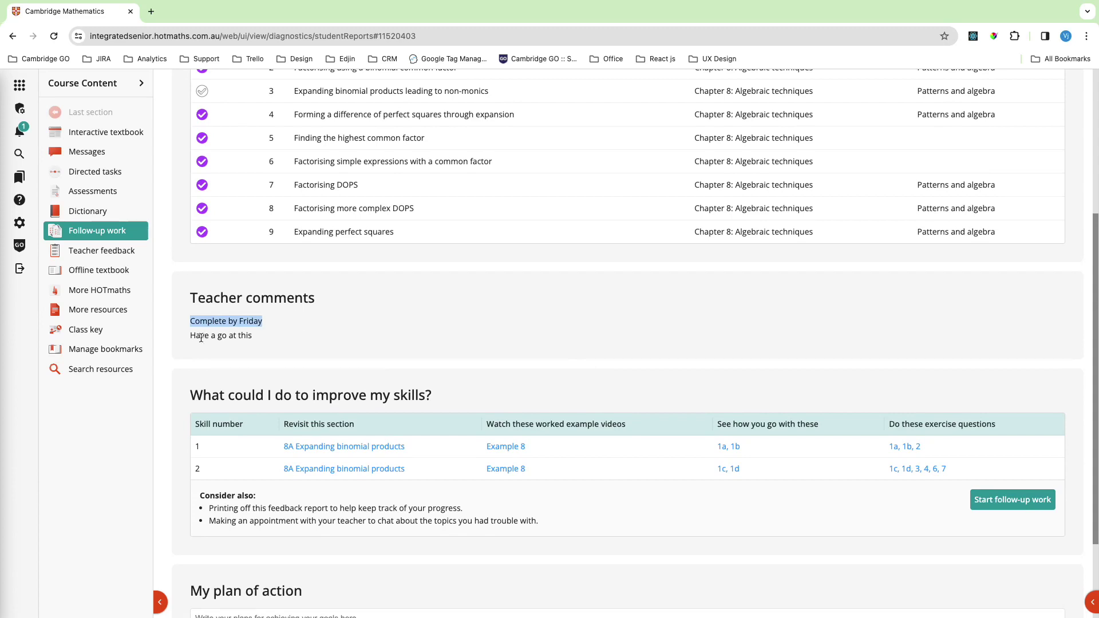
left_click_drag(190, 335, 436, 337)
left_click(562, 342)
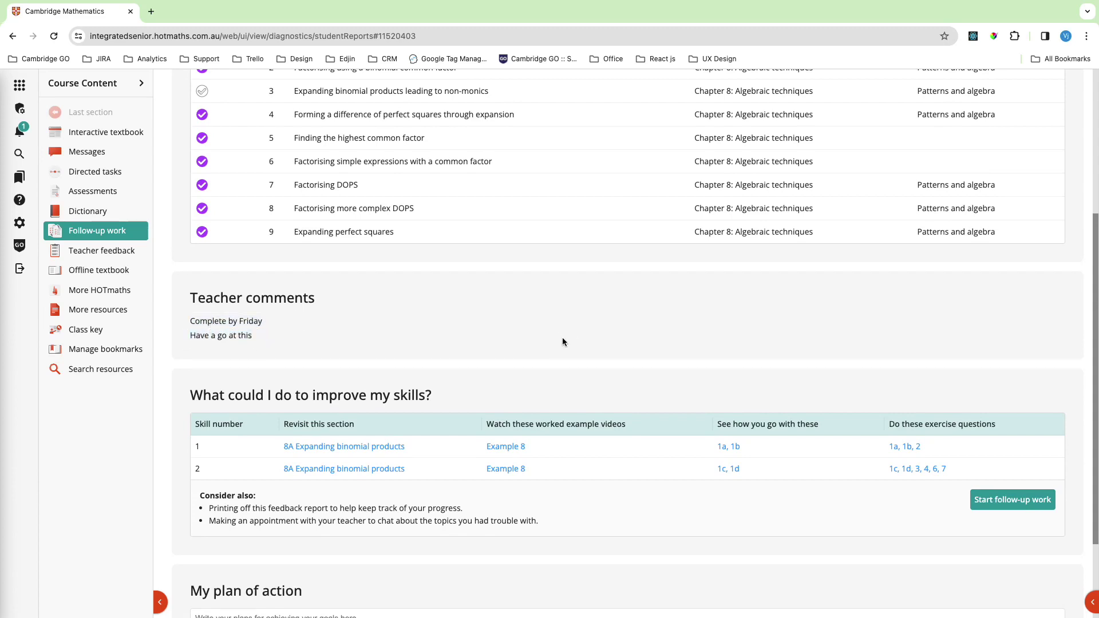
Enter "I will complete this" as the student's plan of action and locate the report's PDF export option
scroll(562, 342, "down", 2)
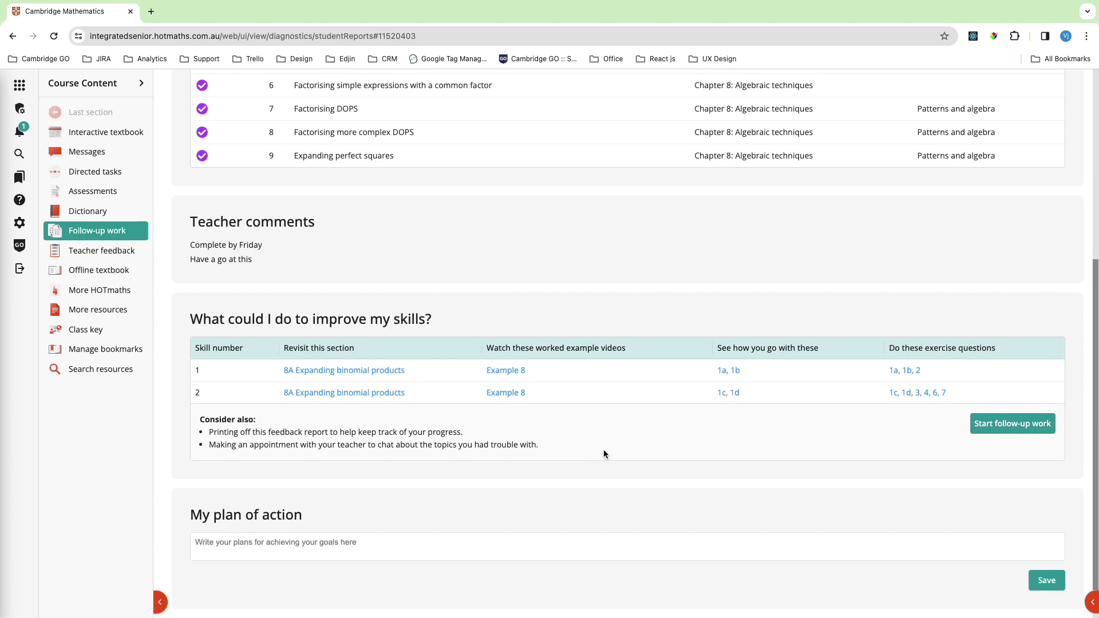
scroll(605, 448, "down", 1)
left_click(287, 497)
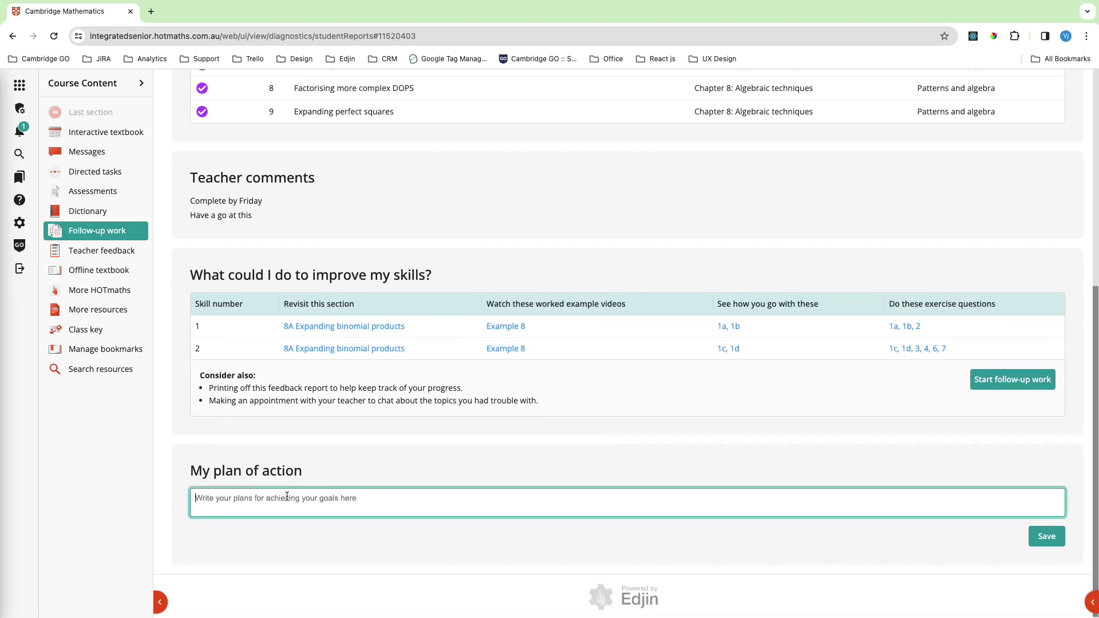
type("I will complete this")
scroll(631, 441, "up", 7)
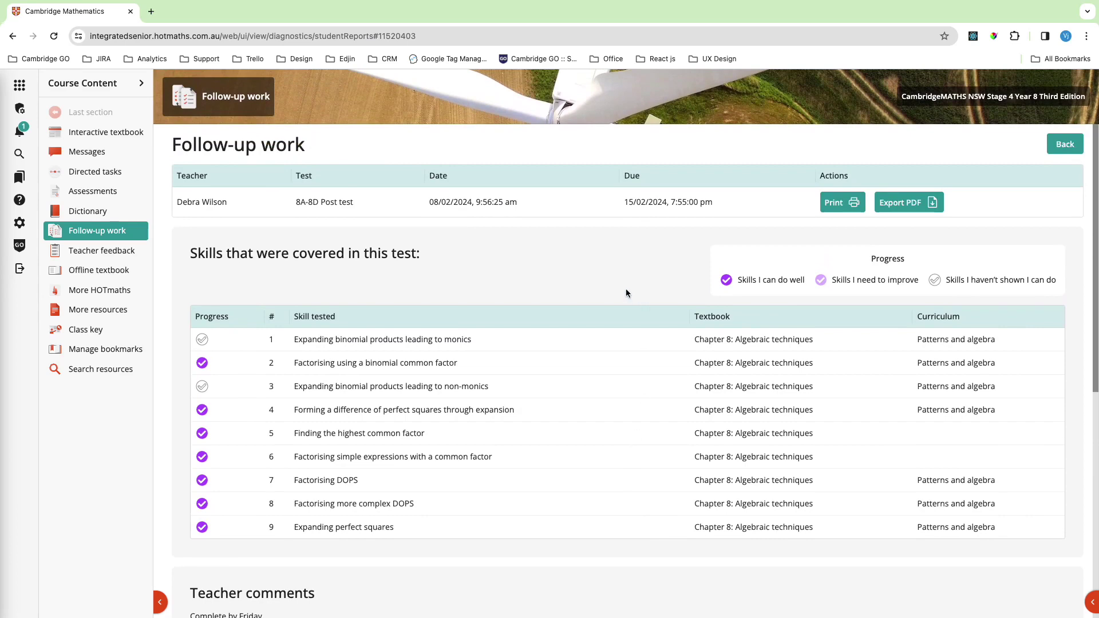
left_click(912, 207)
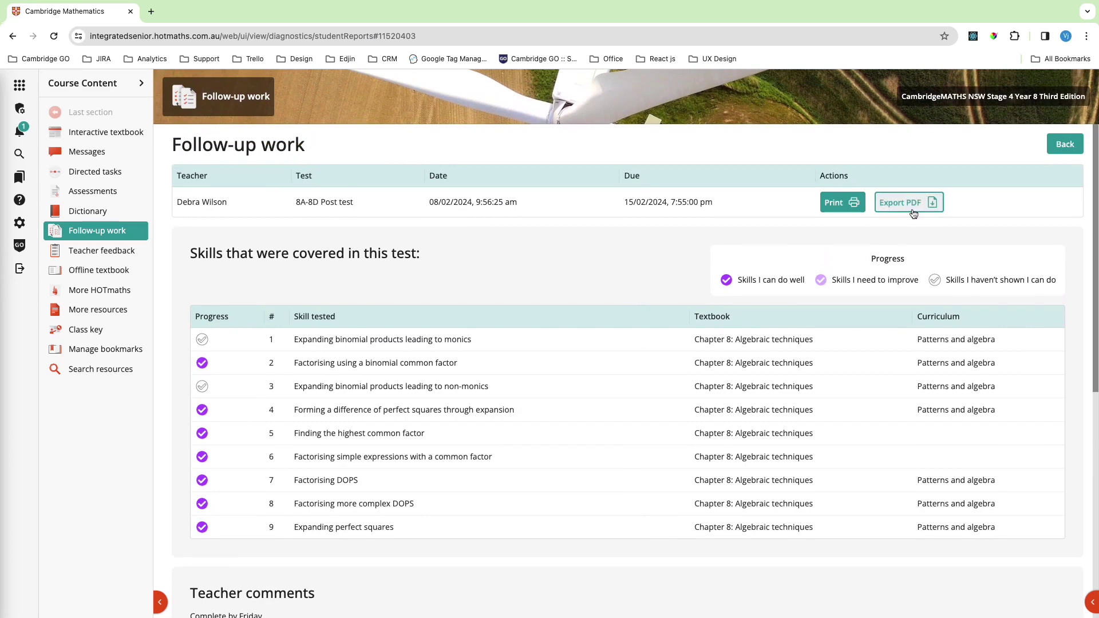
Start the follow-up work and open its 8A Expanding binomial products section and the Example 8 worked video
scroll(628, 427, "down", 7)
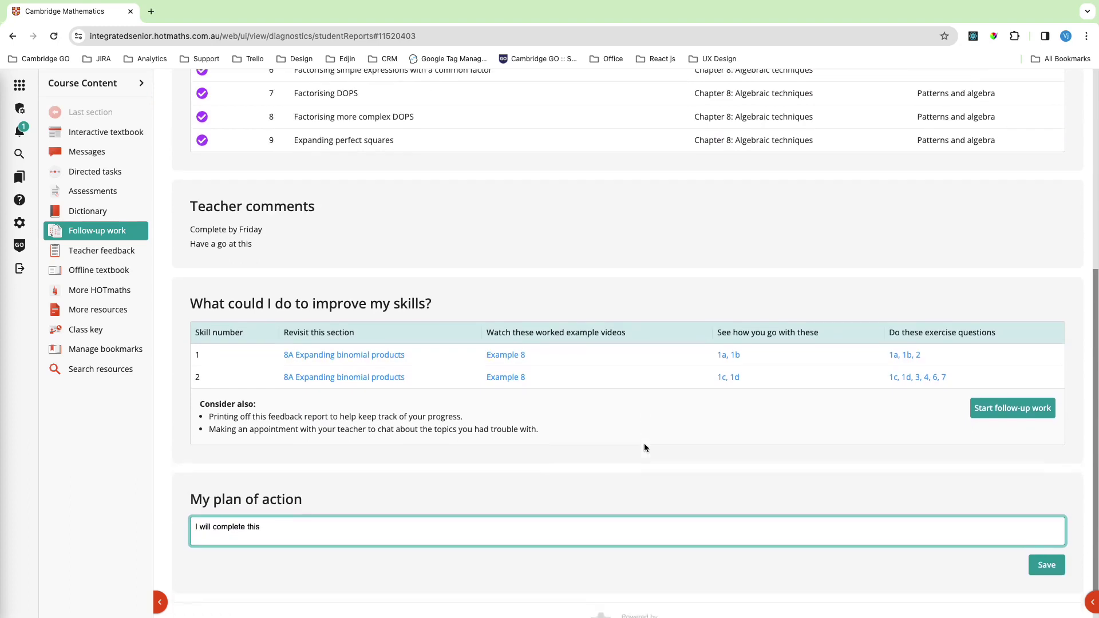
left_click(991, 418)
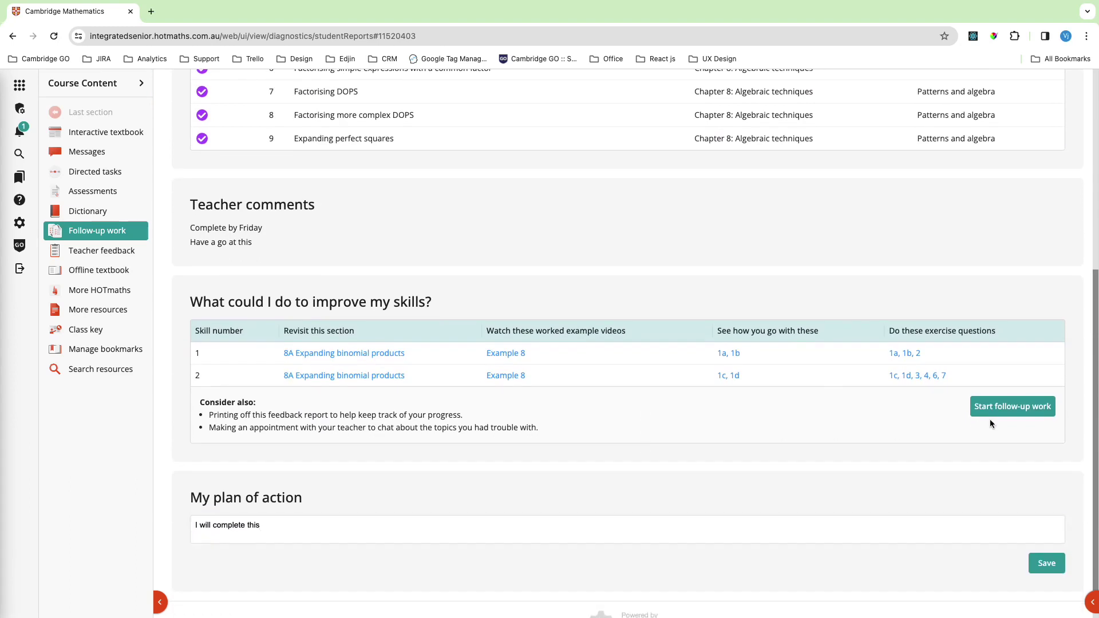
mouse_move(150, 305)
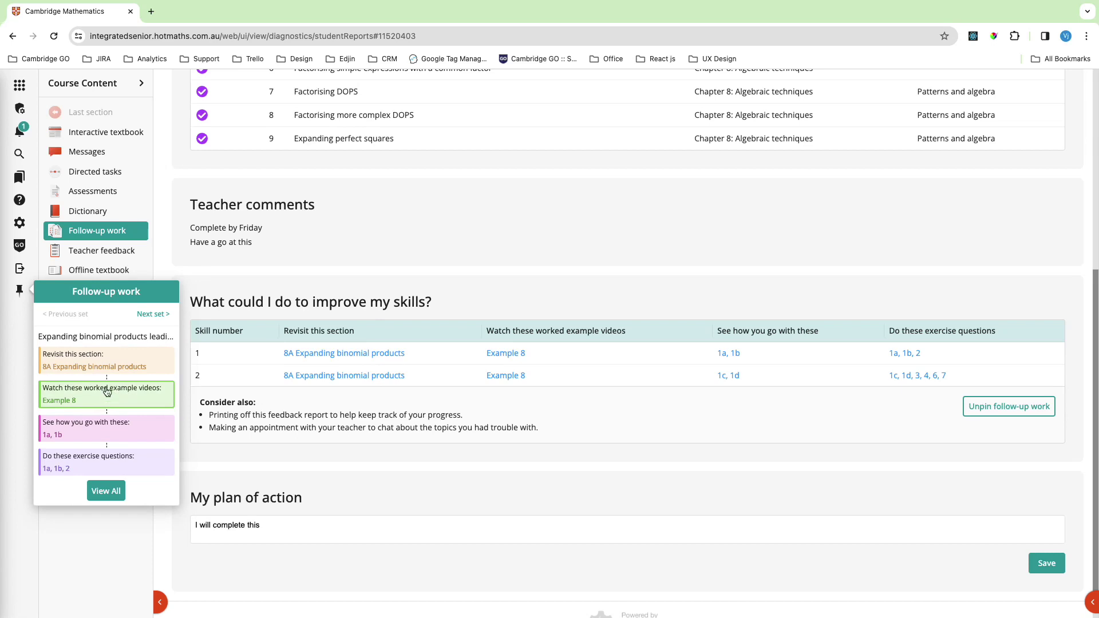
left_click(102, 367)
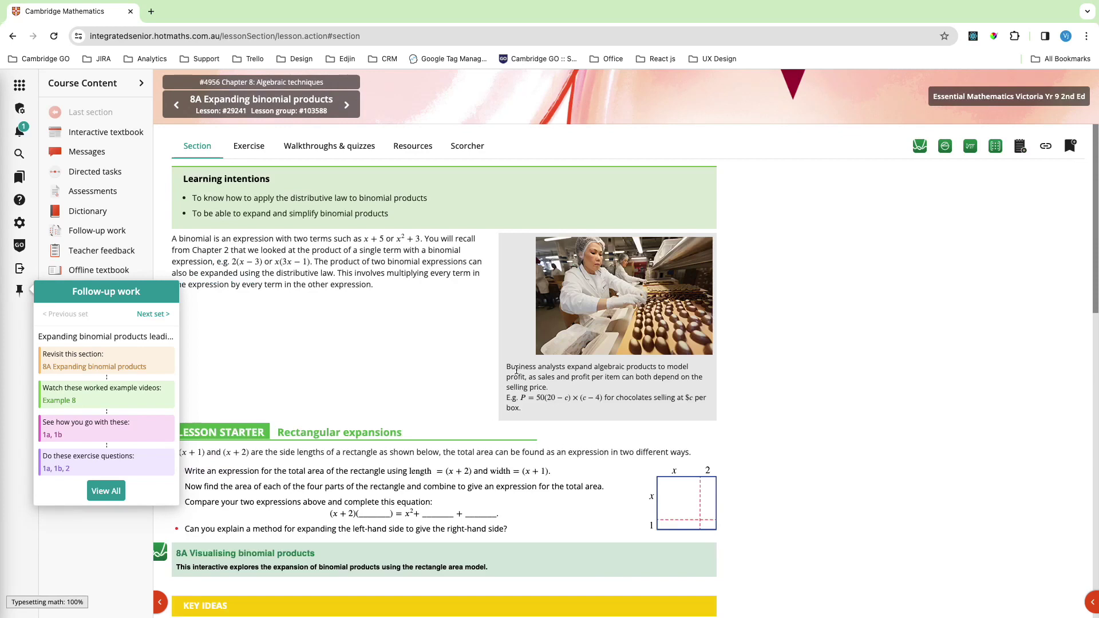
left_click(108, 406)
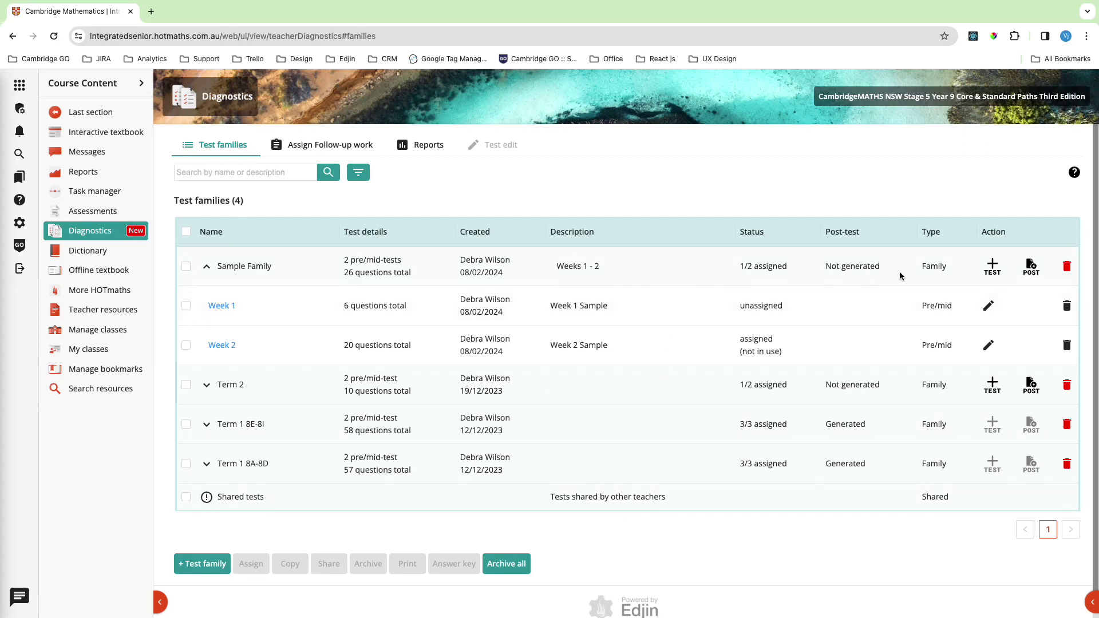
As the teacher, generate a post-test for Sample Family named "Sample Post test" with the description "Weeks 1 - 2"
left_click(1031, 271)
left_click(557, 346)
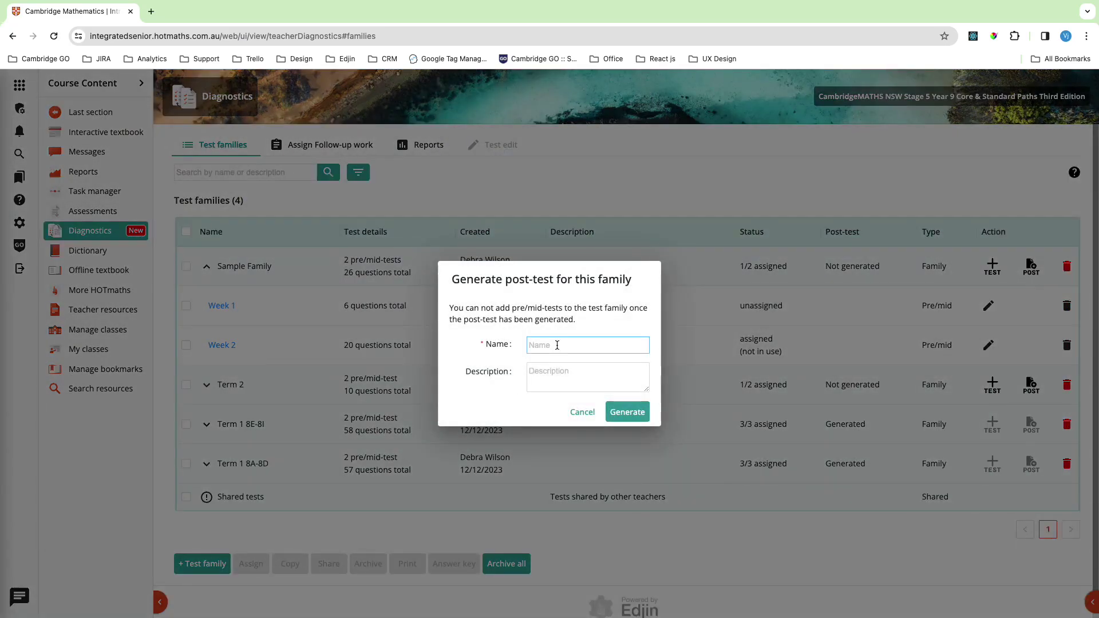
left_click(557, 345)
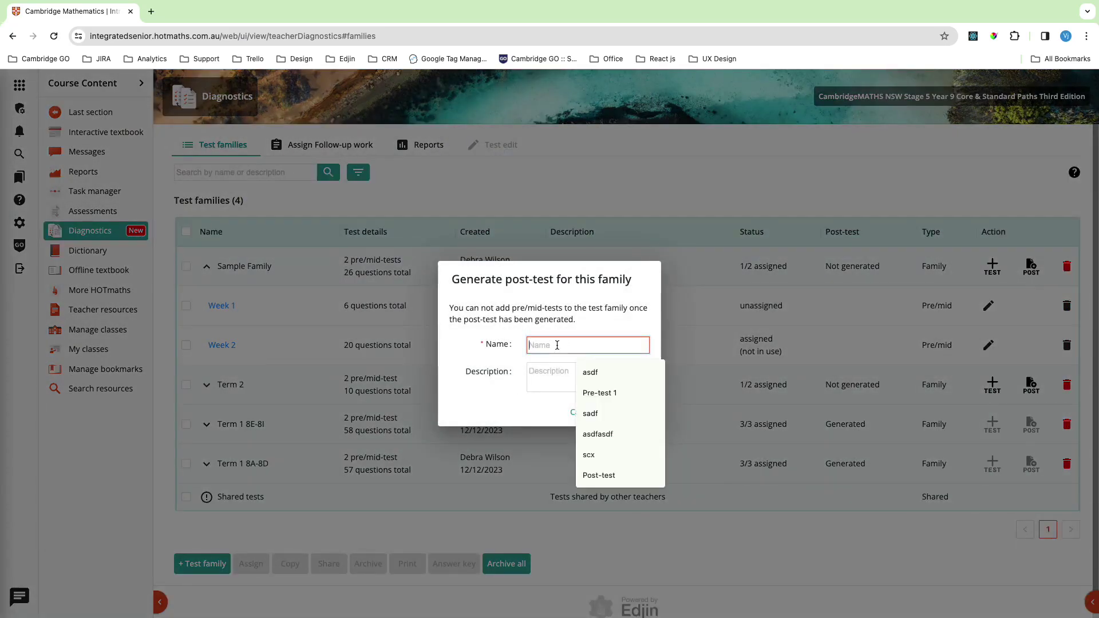
type("Sample Posy")
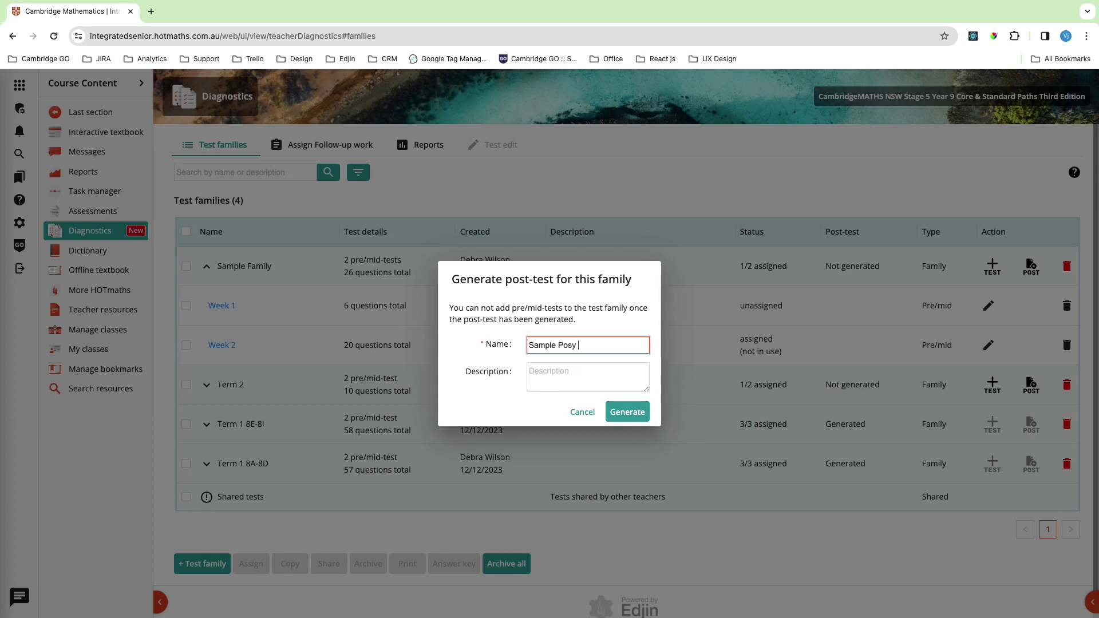
key("BackSpace")
type("t test")
key("Tab")
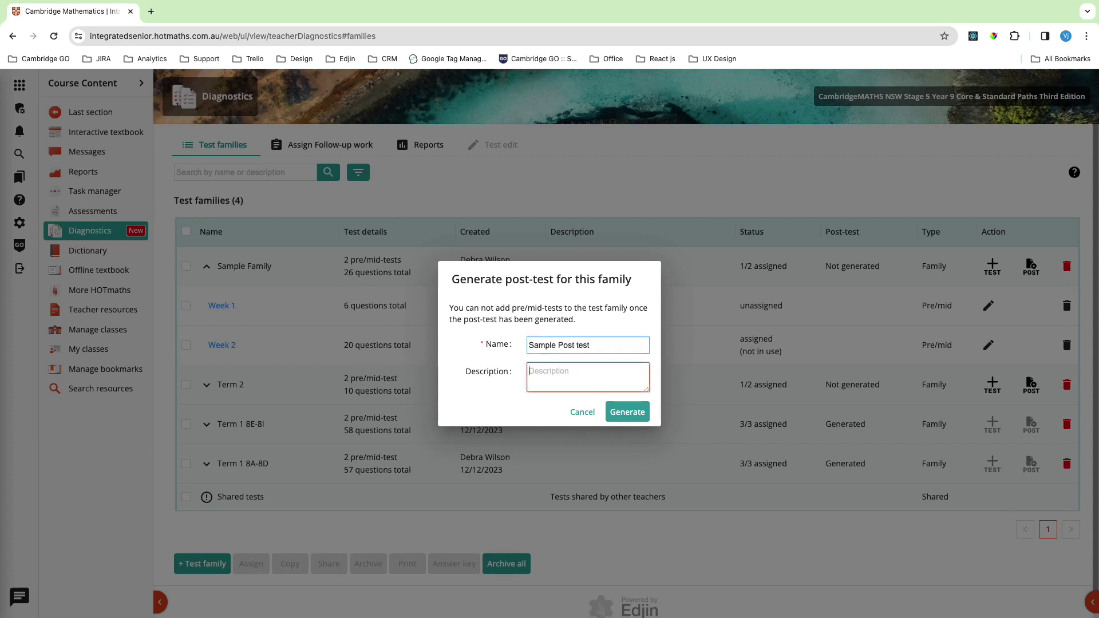
type("Weeks 1 - 2")
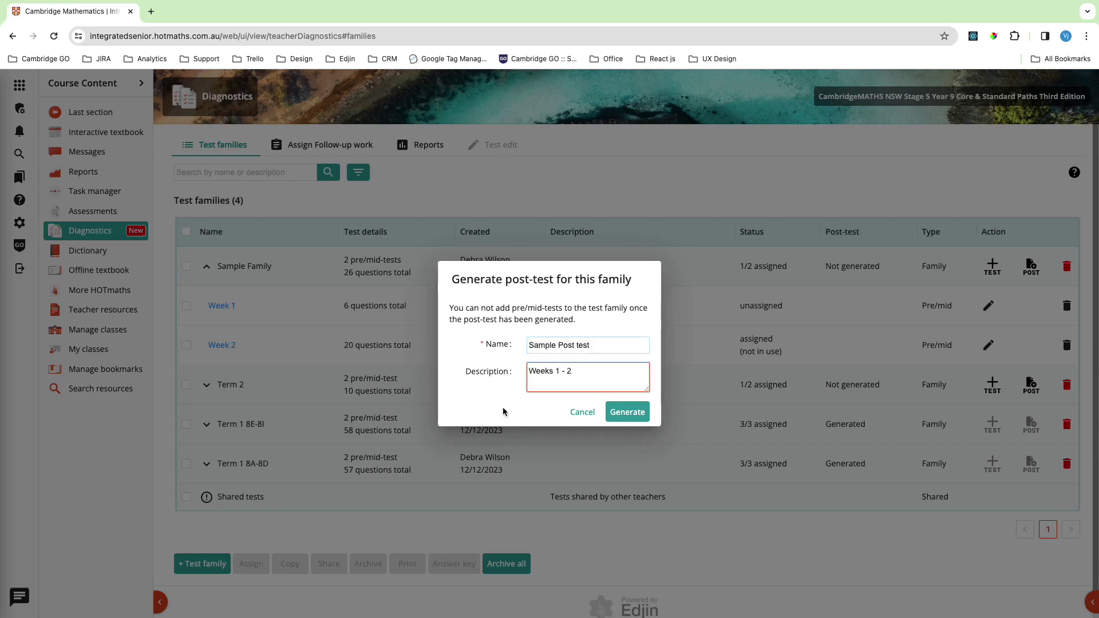
left_click(626, 414)
left_click(625, 414)
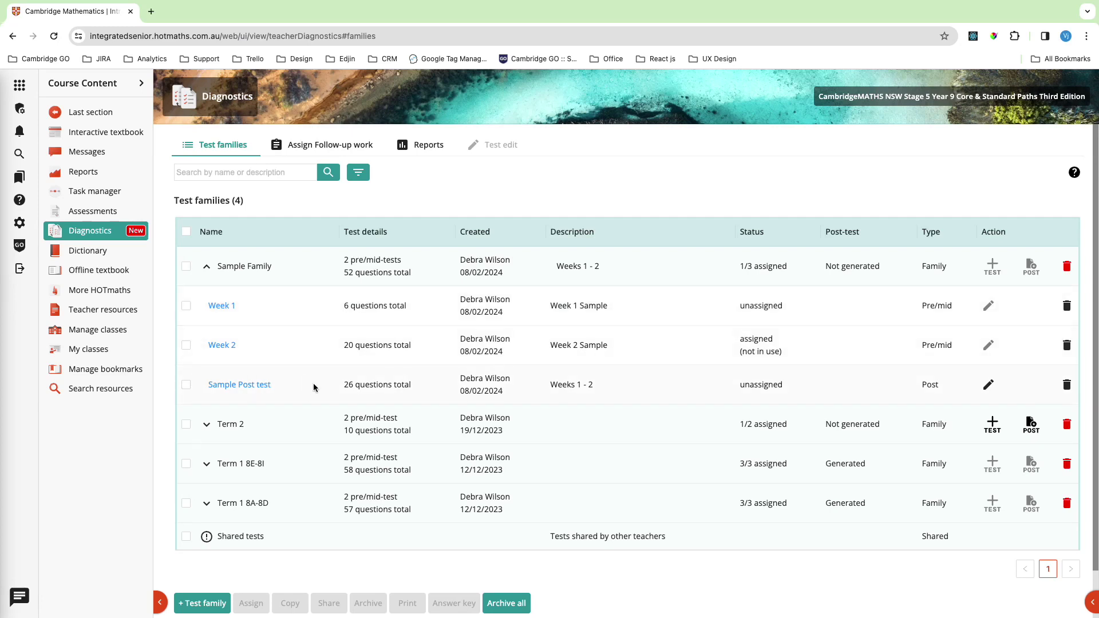
left_click(186, 384)
scroll(355, 470, "down", 2)
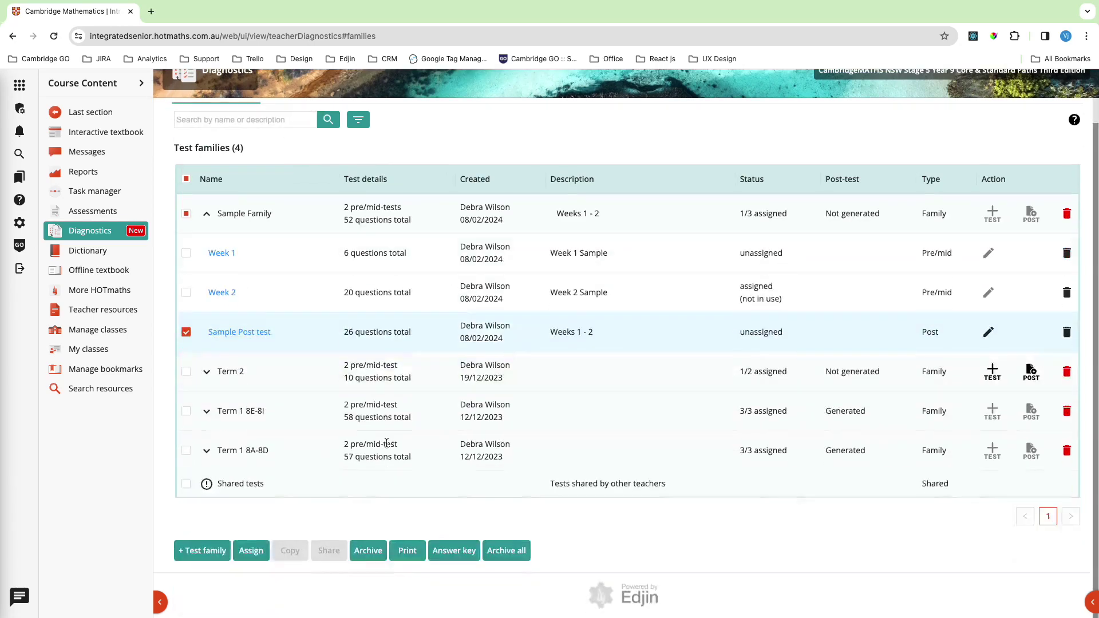
left_click(250, 551)
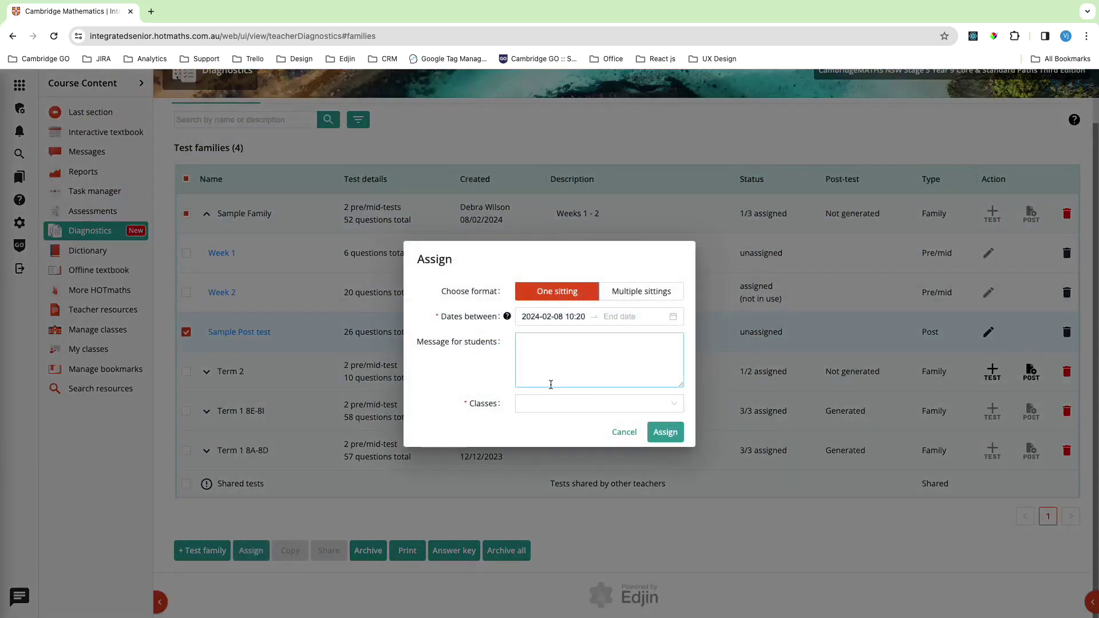
left_click(556, 293)
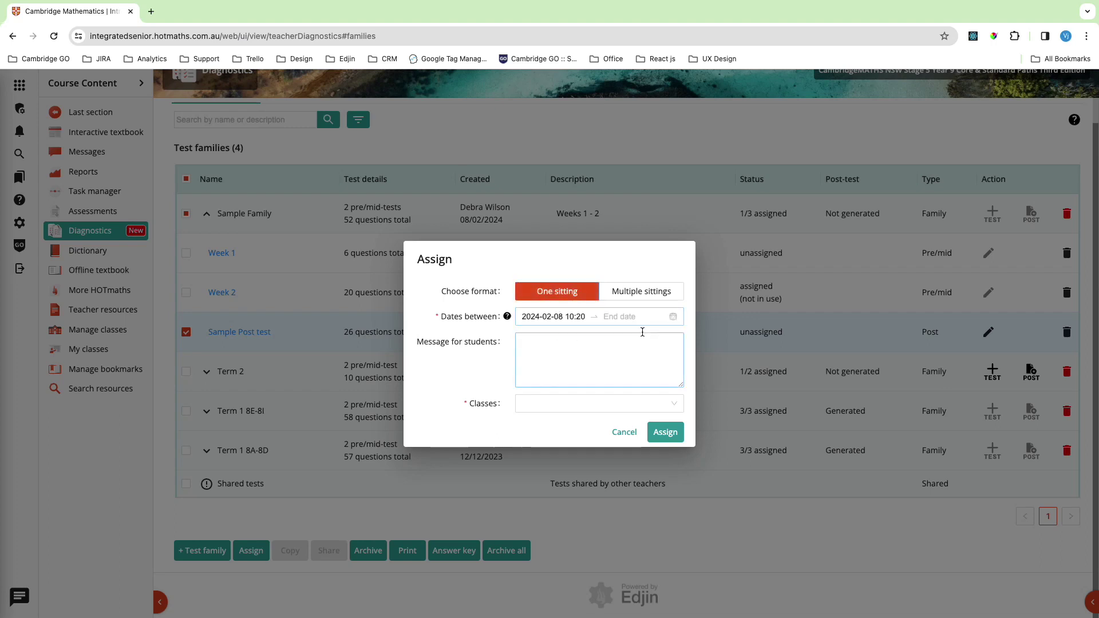
left_click(615, 318)
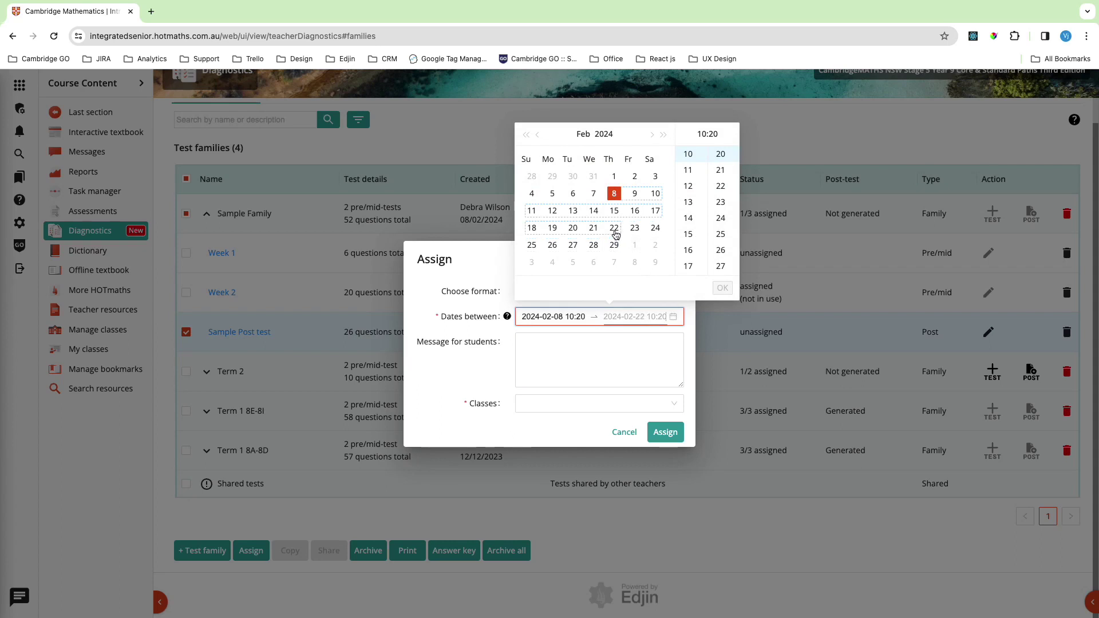
left_click(614, 228)
left_click(688, 186)
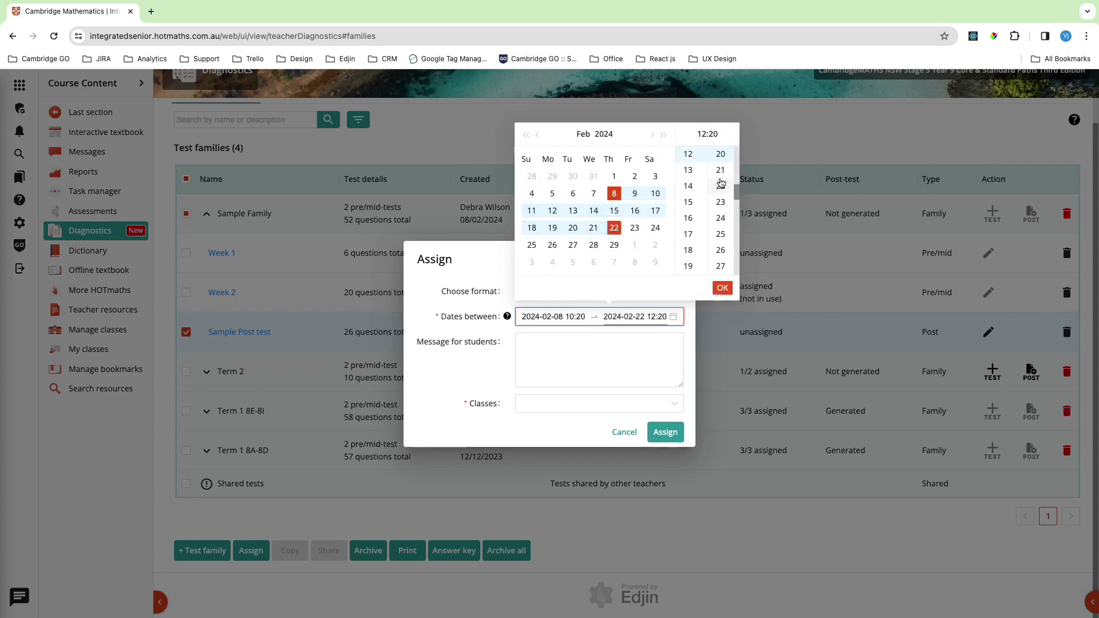
left_click(721, 154)
left_click(722, 289)
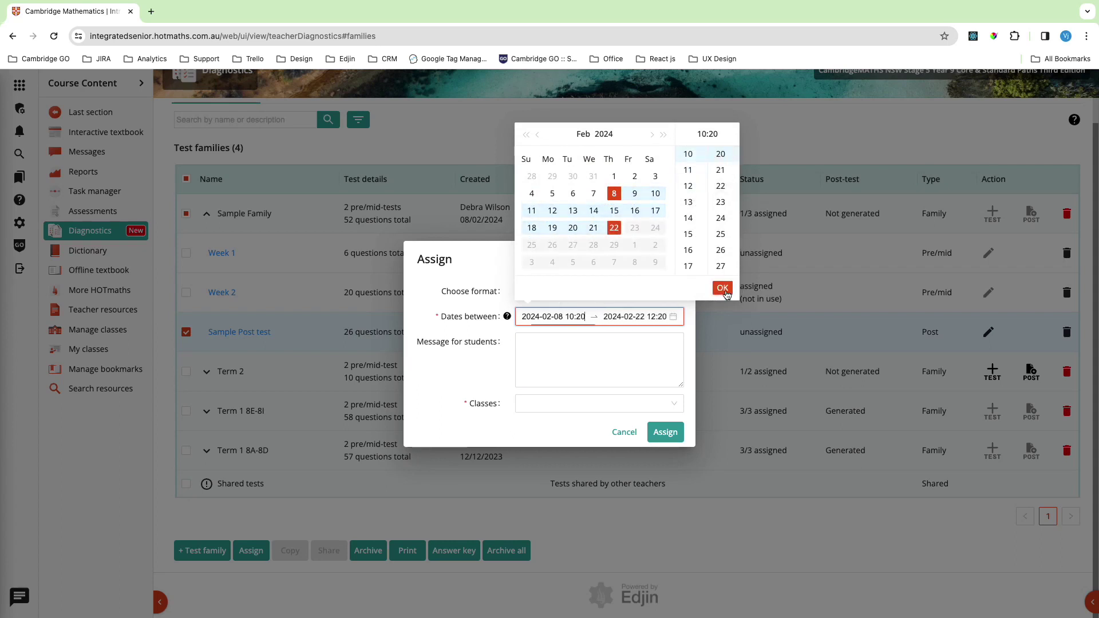
left_click(723, 288)
Add the student message "Complete by Friday", choose the 2024 Maths class and assign the post-test
left_click(546, 344)
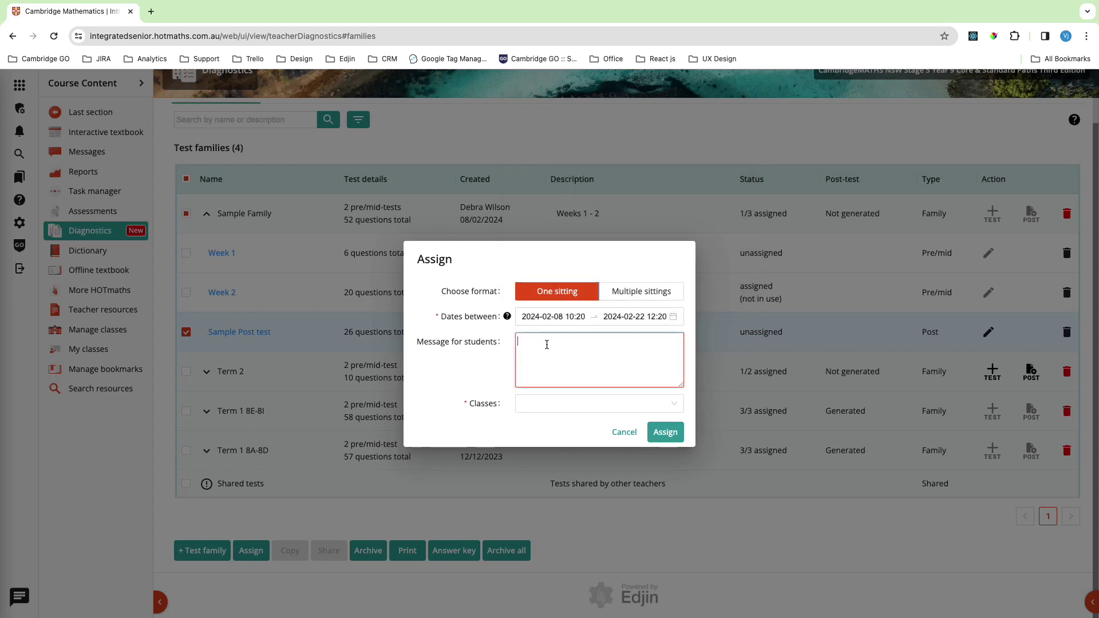
type("Complete by Friday")
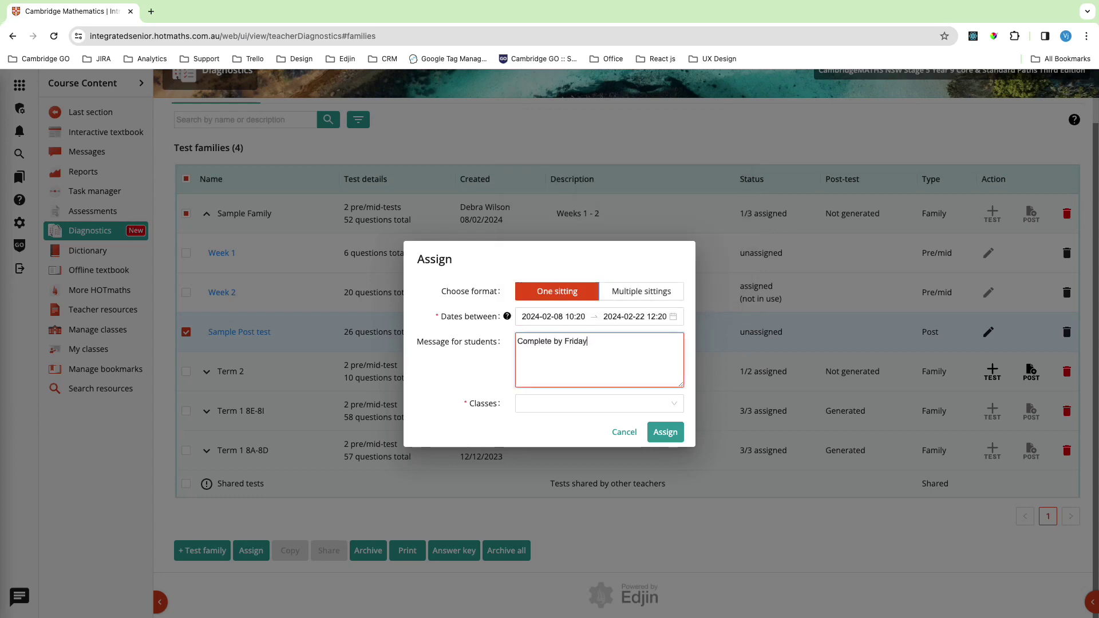
left_click(674, 411)
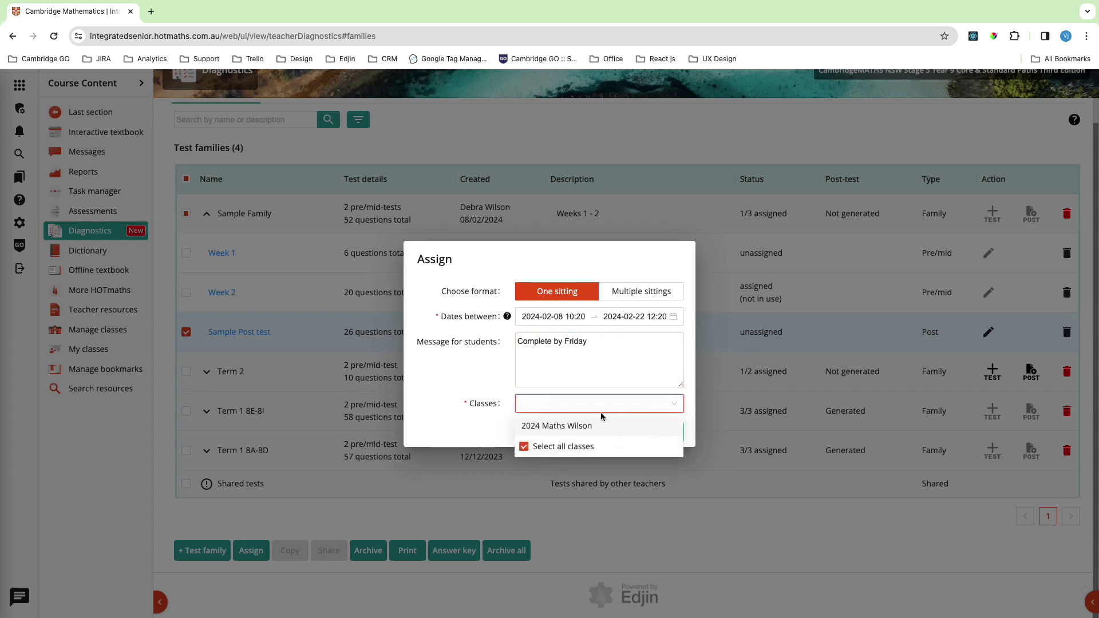
left_click(567, 426)
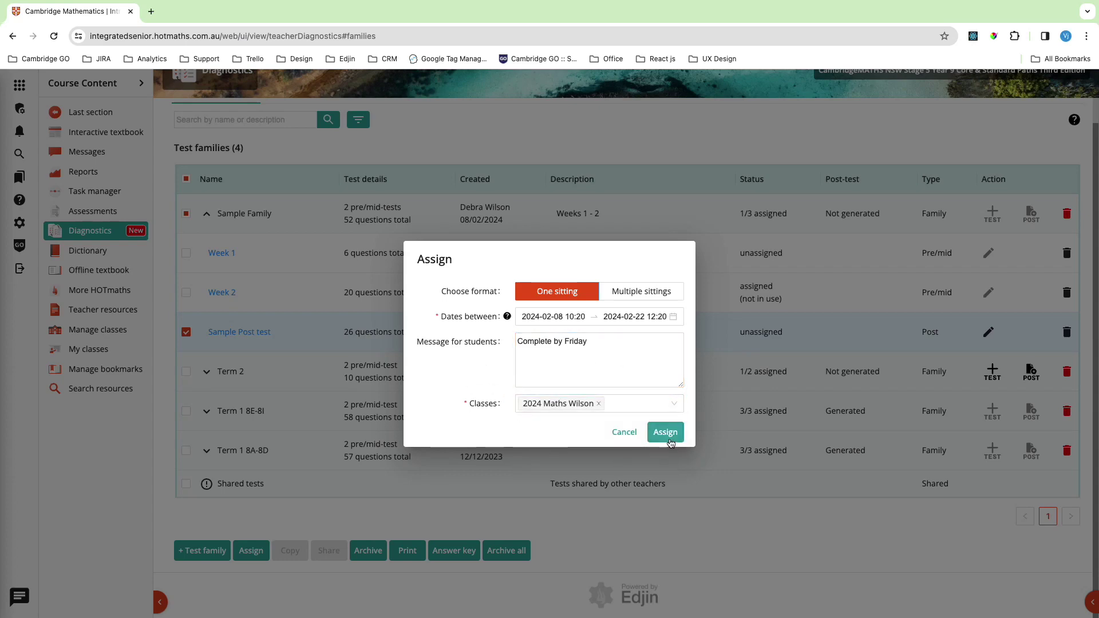
left_click(664, 434)
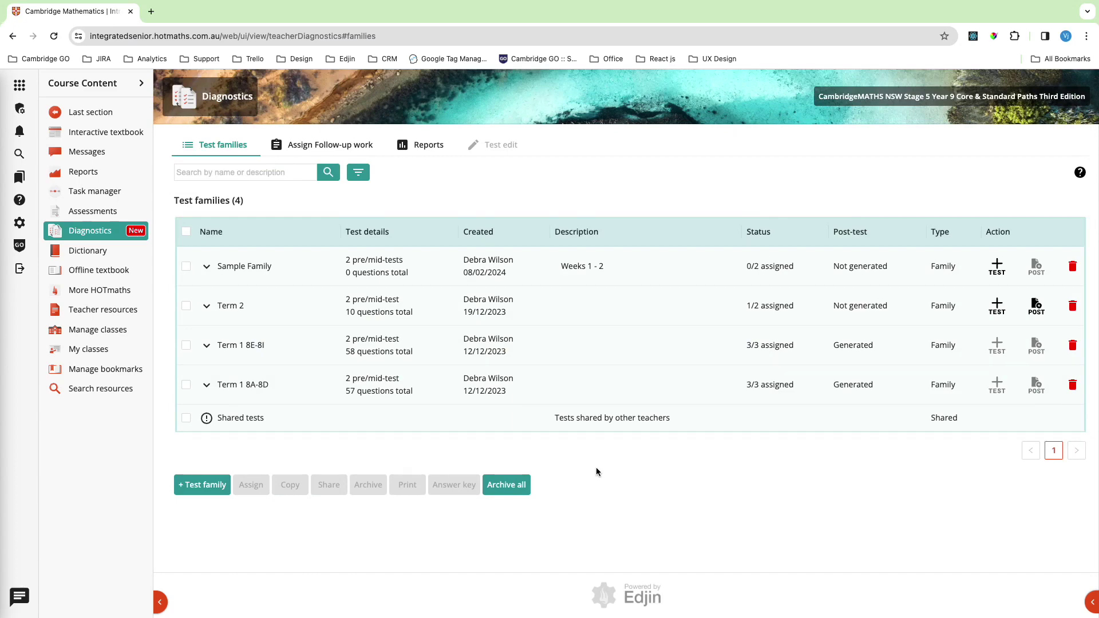
Open the diagnostic reports and look through the available report types, keeping Results by question
left_click(428, 144)
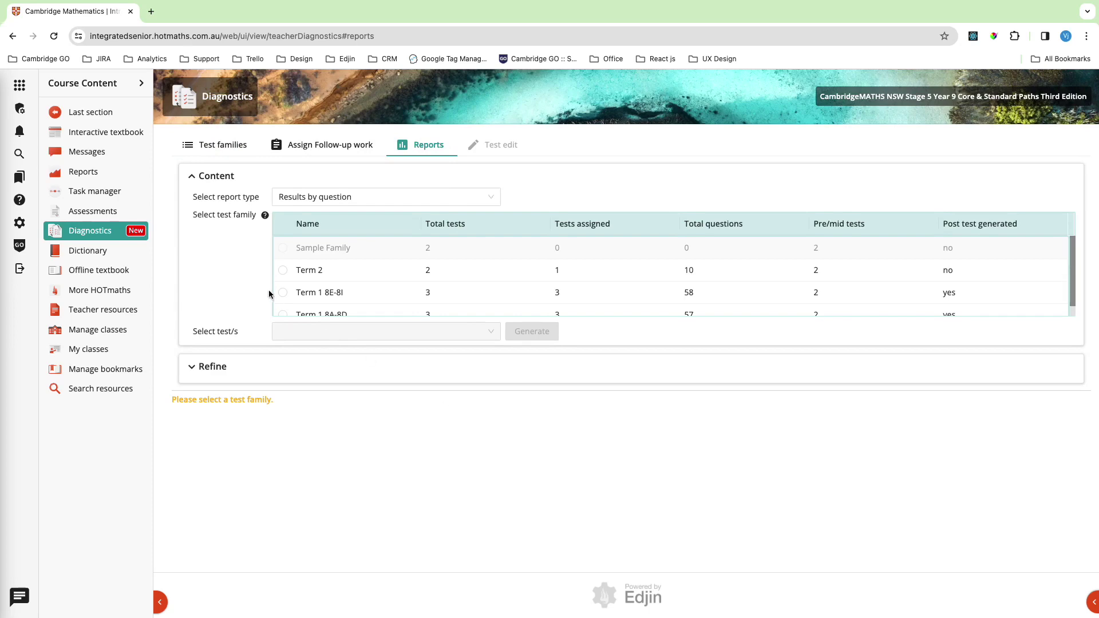
left_click(484, 202)
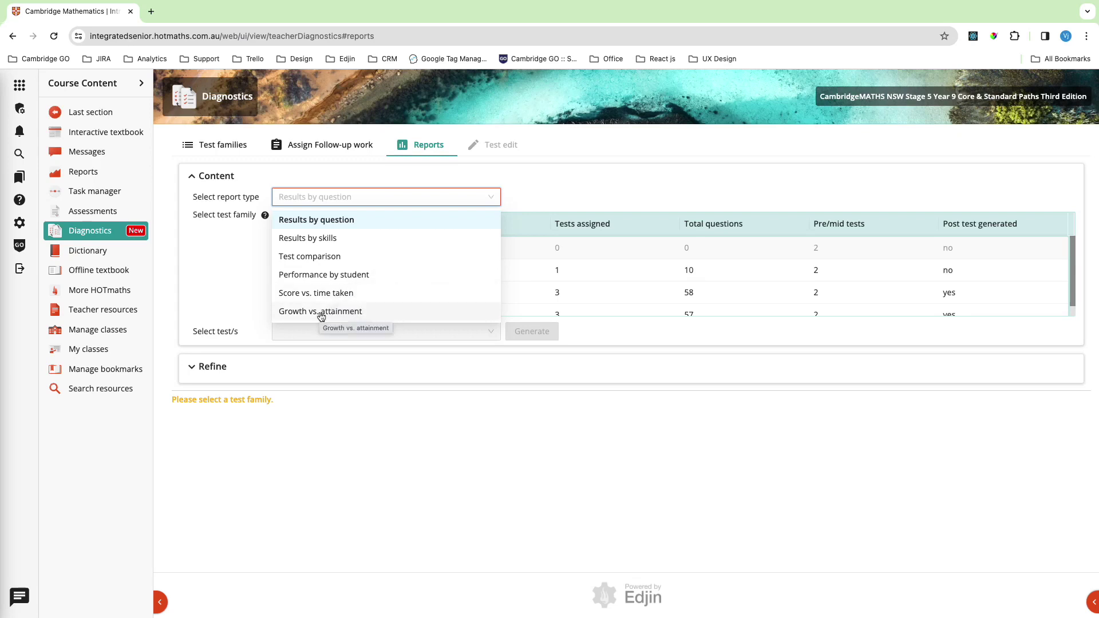
left_click(218, 263)
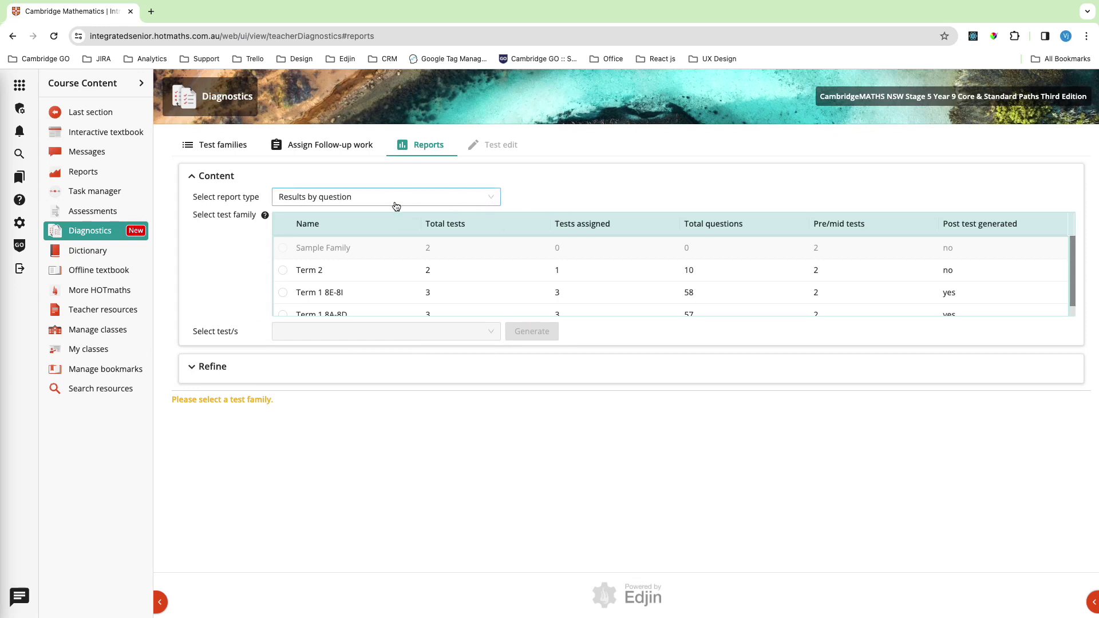
Generate the Results by question report for all three Term 1 8E-8I tests and examine the results table and filters
scroll(389, 287, "down", 1)
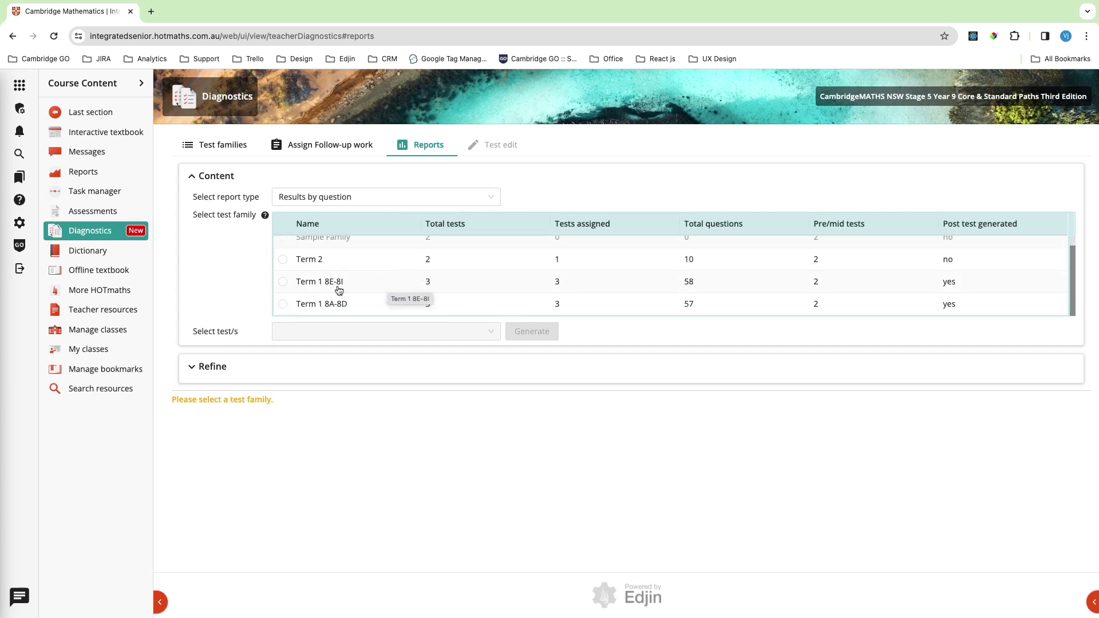
left_click(284, 282)
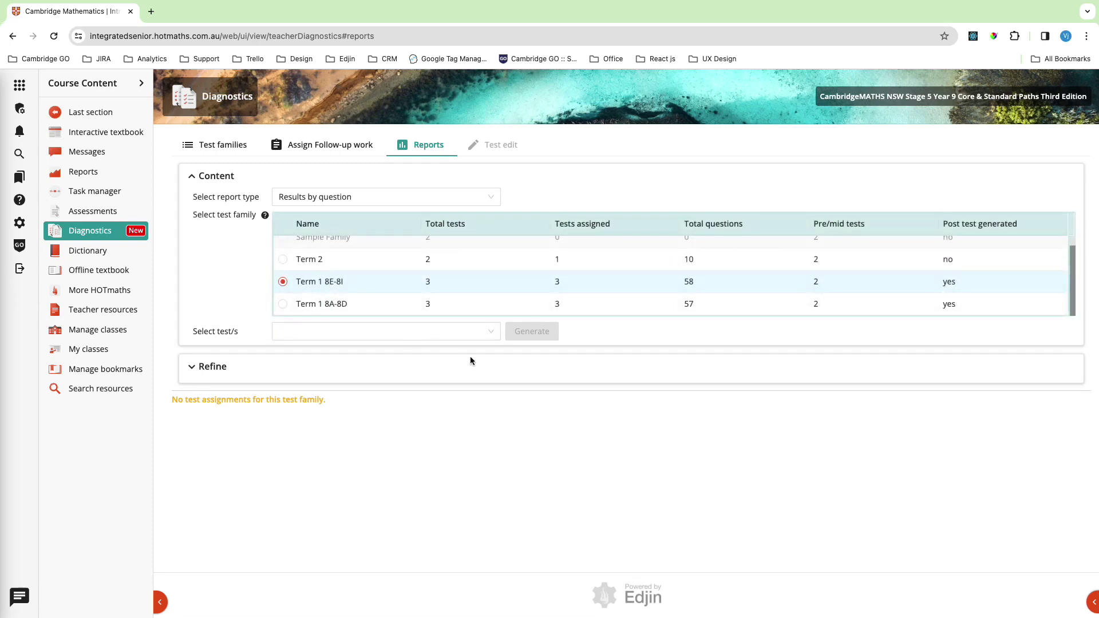
left_click(486, 337)
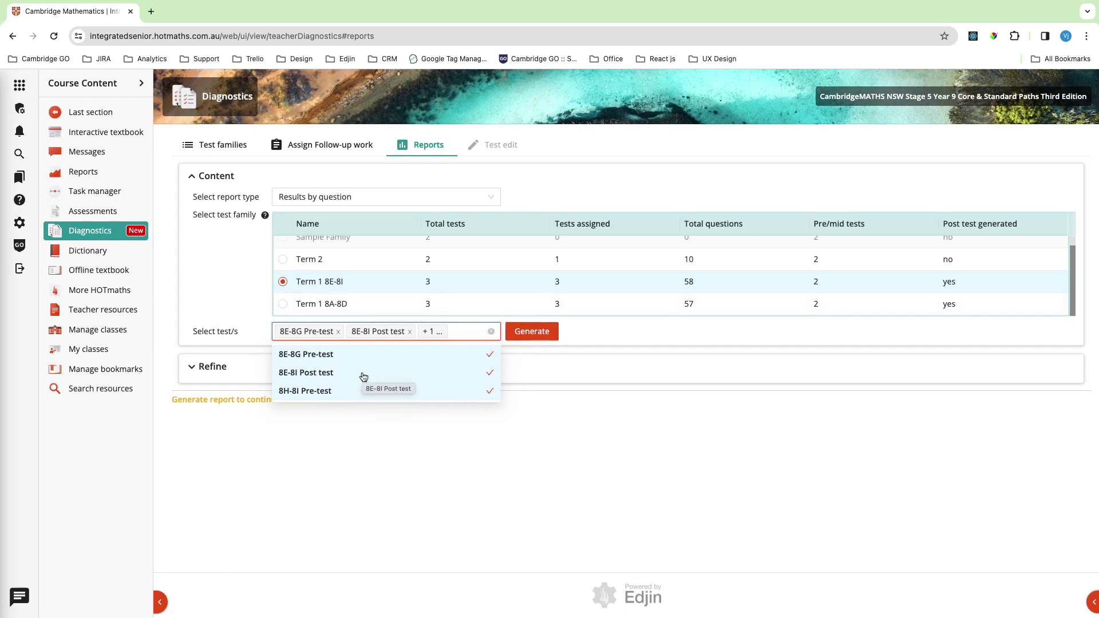
left_click(611, 338)
left_click(532, 332)
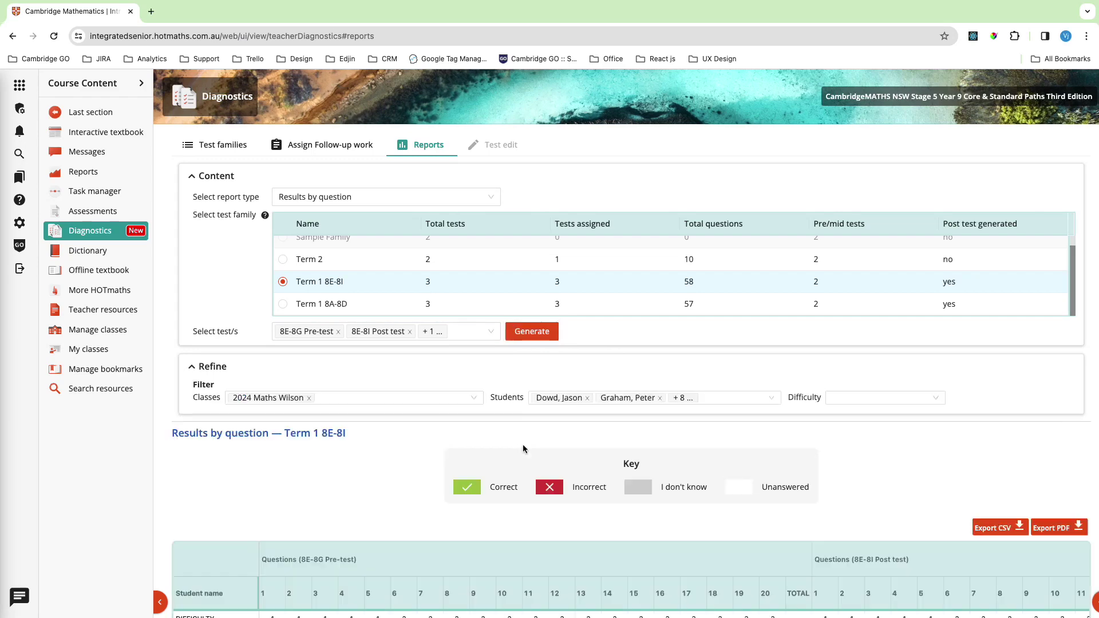
scroll(414, 467, "down", 4)
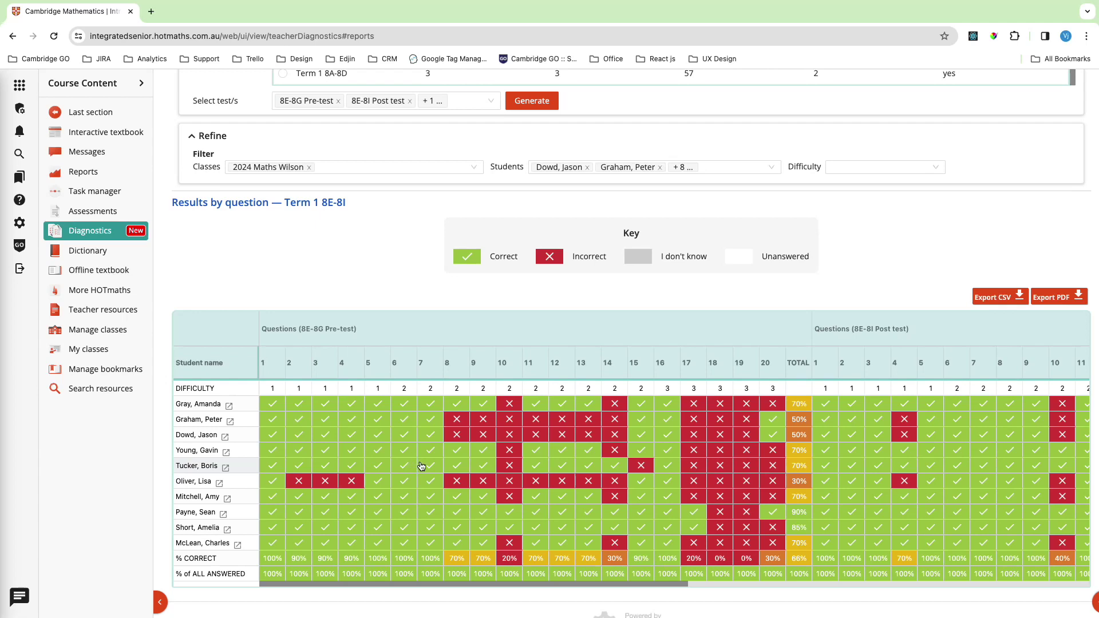
scroll(420, 467, "up", 2)
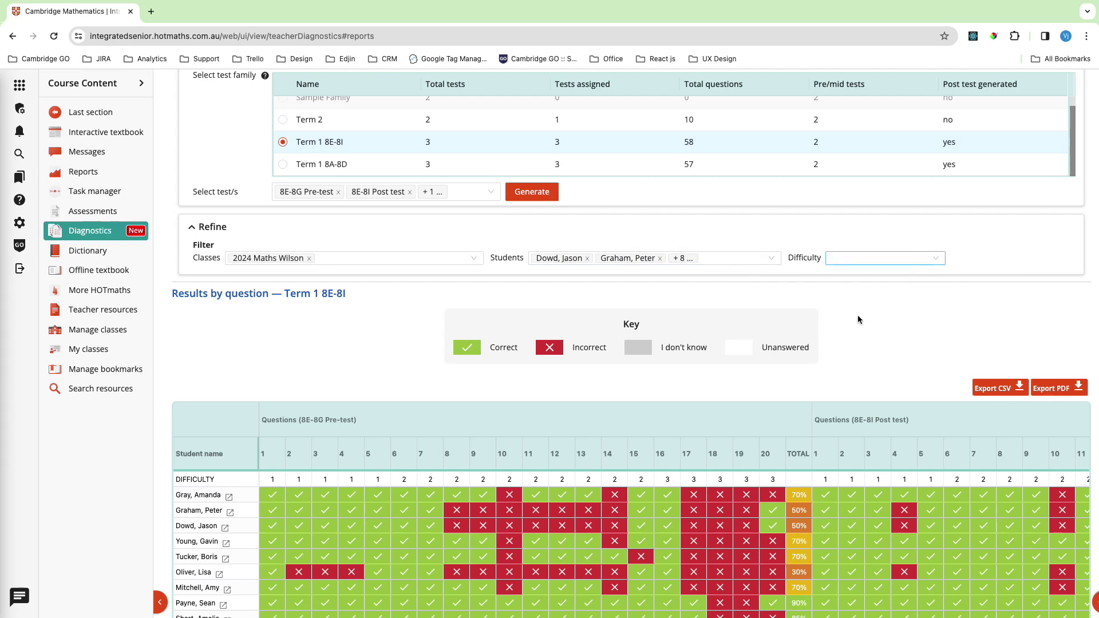
Open the individual test results of the first student in the table, export them as a PDF and close them
scroll(675, 429, "down", 2)
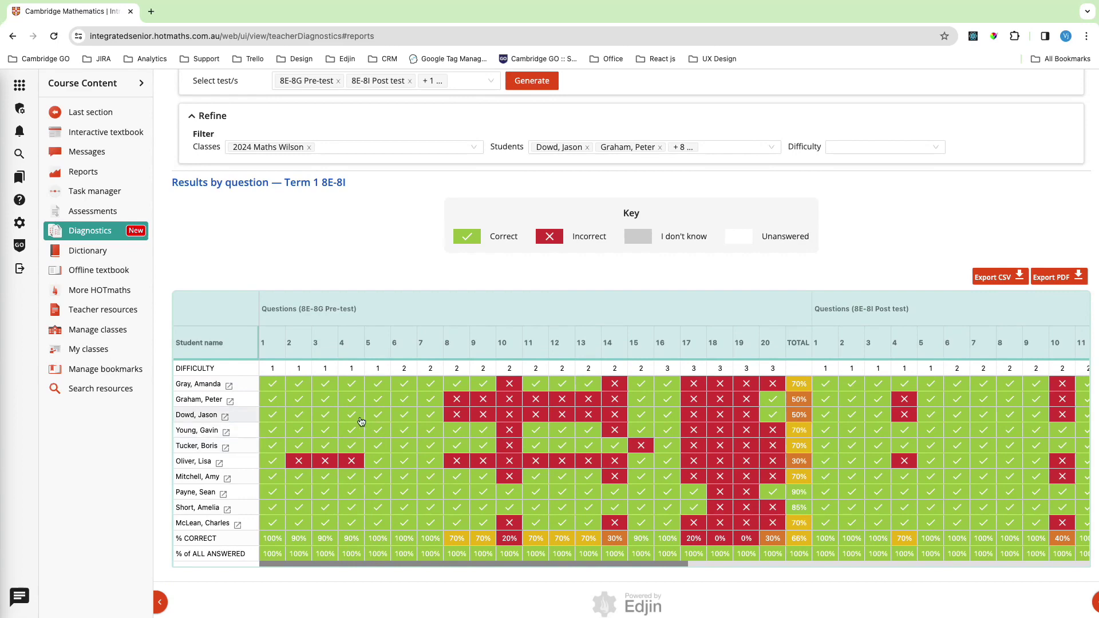
left_click(230, 390)
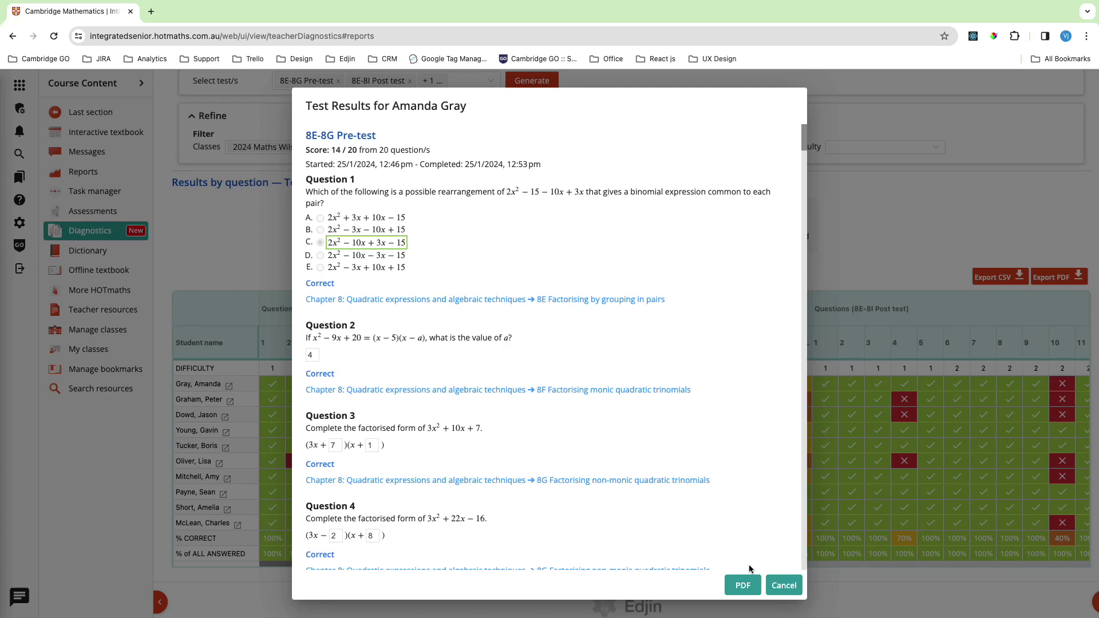
left_click(752, 587)
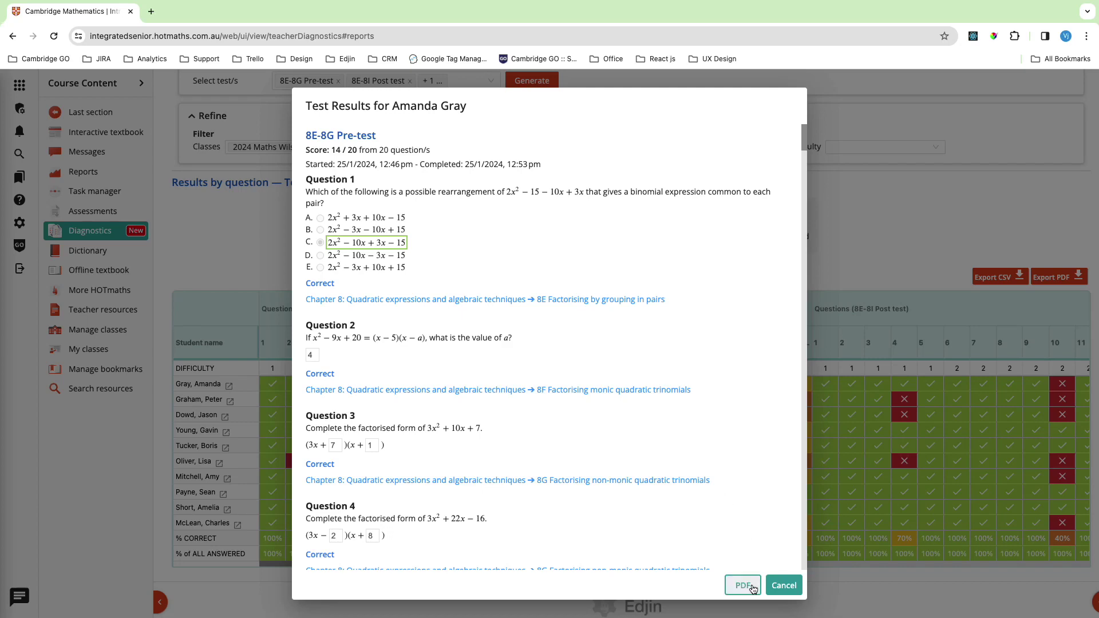
left_click(784, 585)
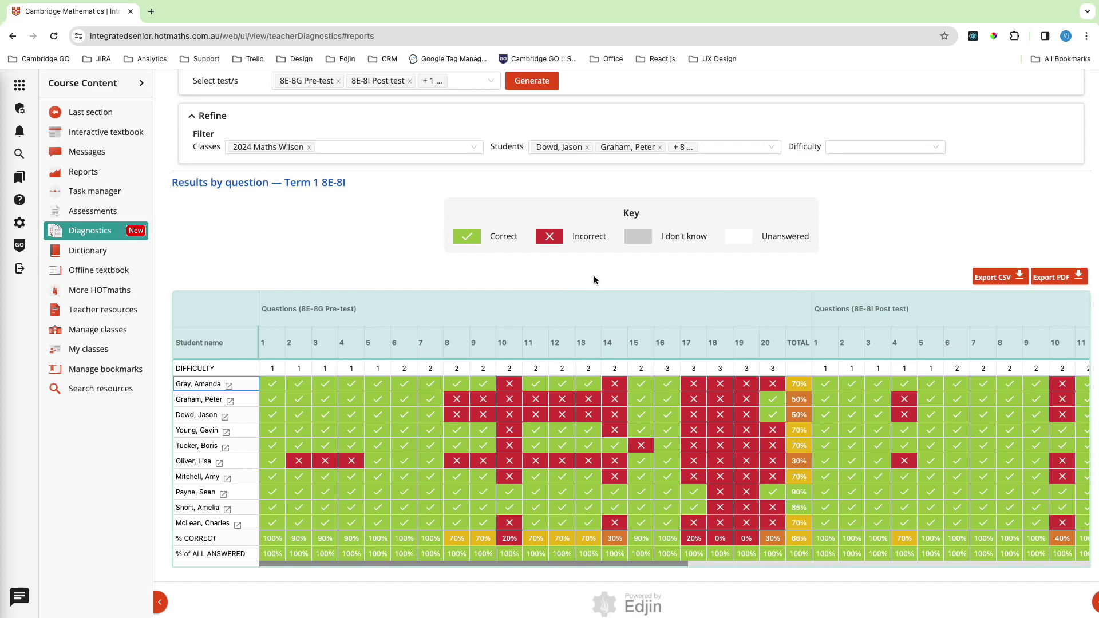
Generate the Results by skills report for the three Term 1 8E-8I tests and examine its results table
scroll(594, 280, "up", 1)
scroll(595, 280, "down", 1)
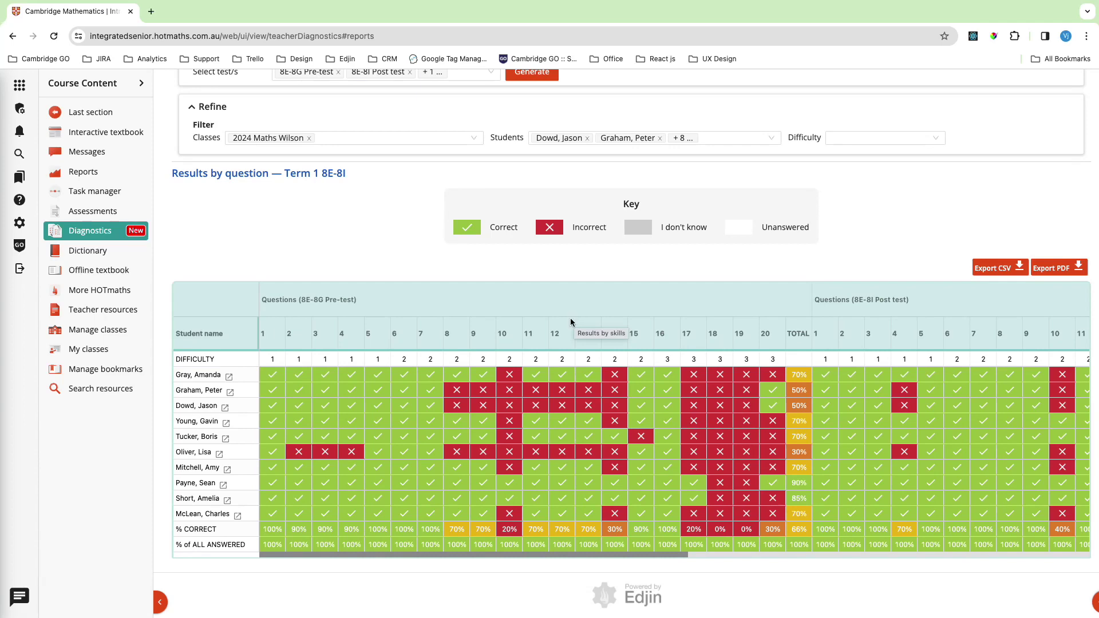
scroll(573, 318, "up", 2)
scroll(573, 319, "up", 3)
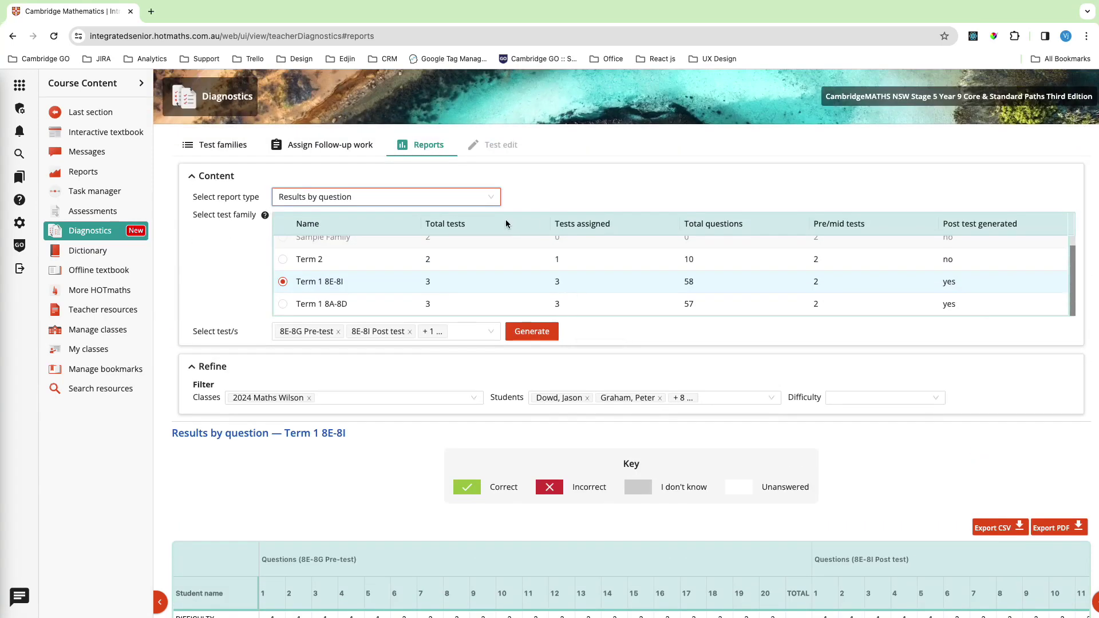
left_click(484, 203)
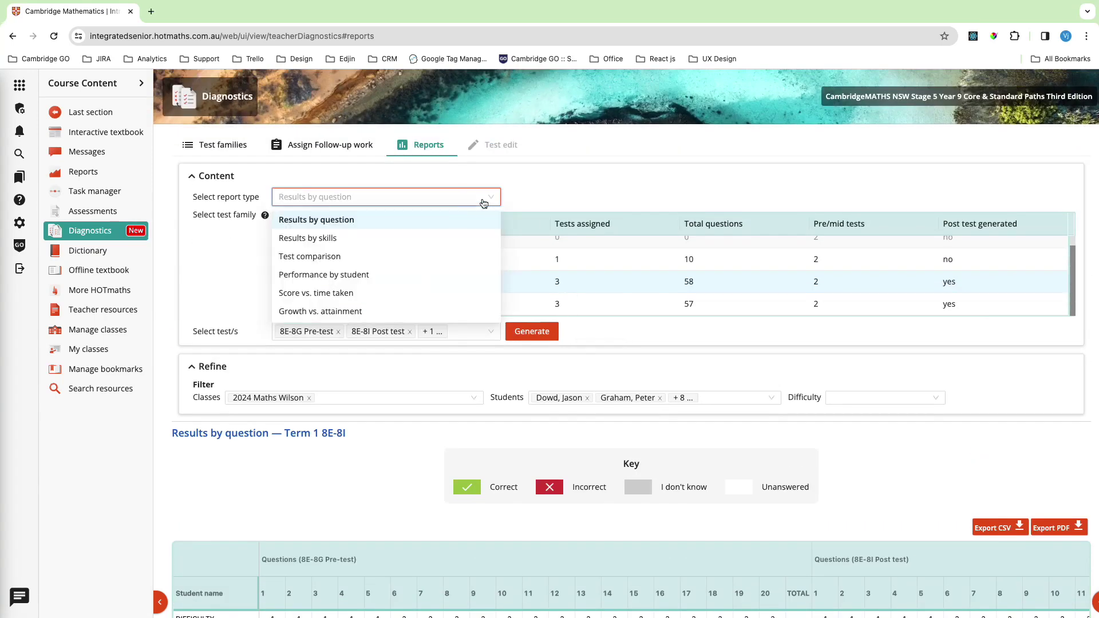
left_click(345, 239)
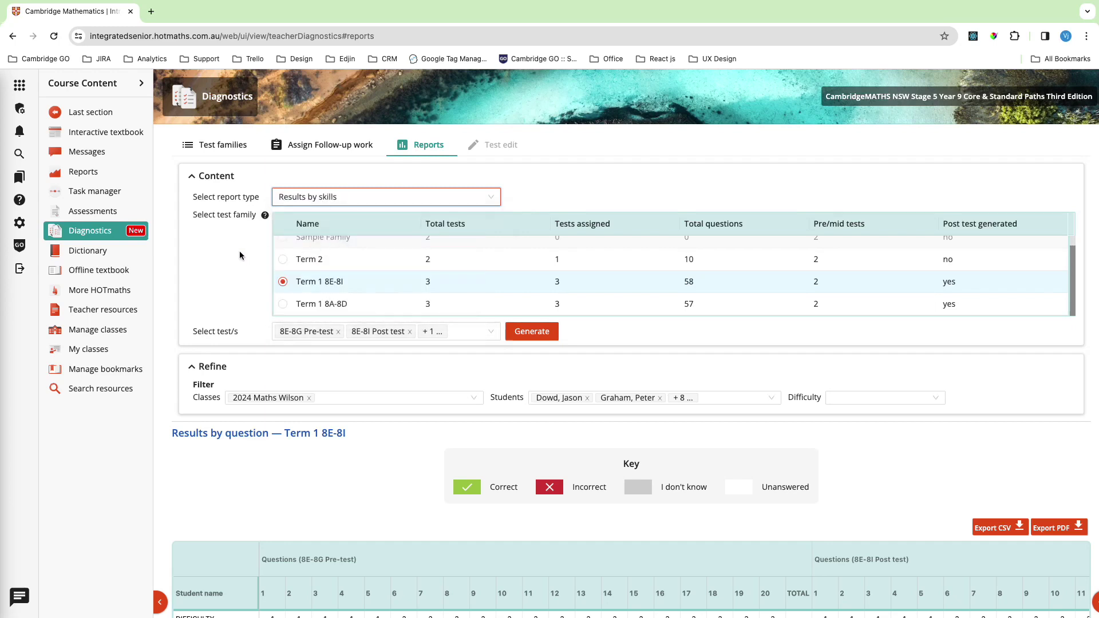
left_click(533, 333)
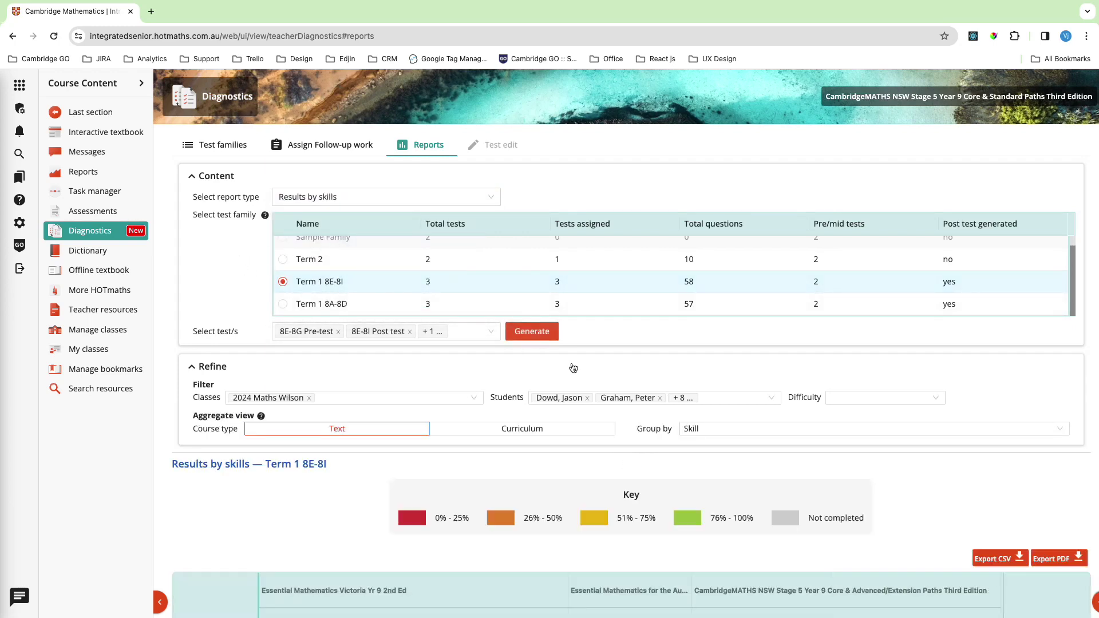
scroll(573, 367, "down", 5)
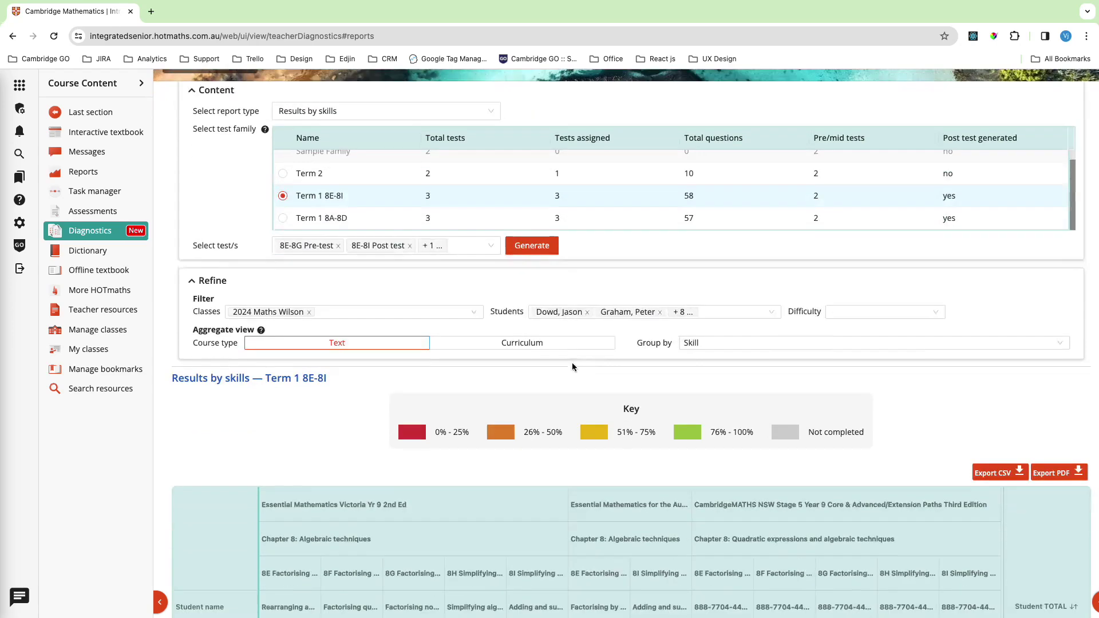
scroll(573, 367, "down", 1)
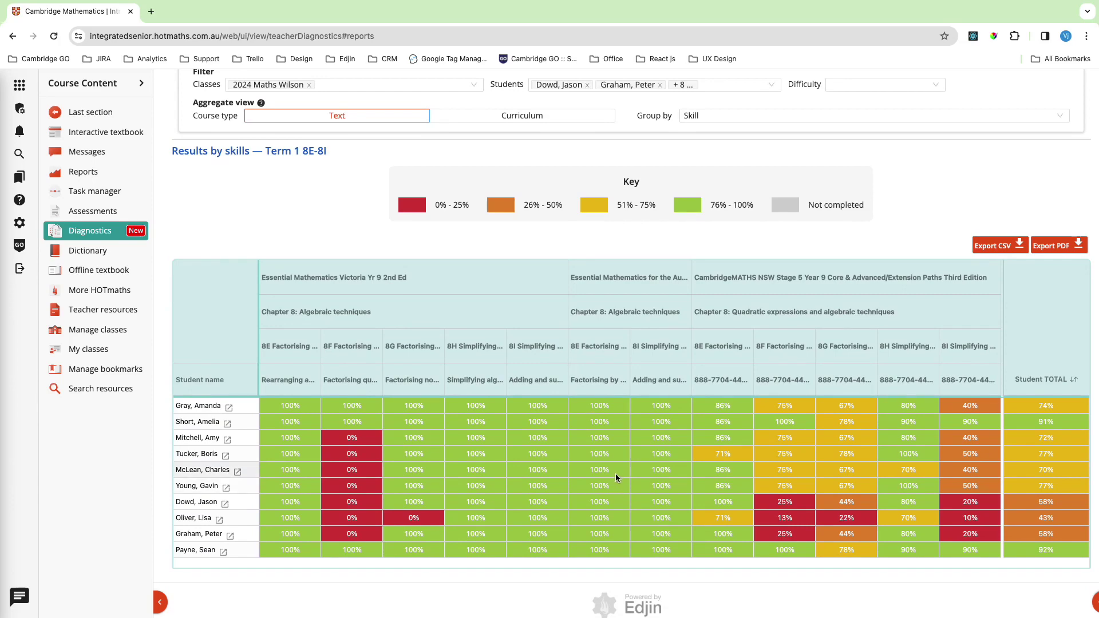
Group the skills report by Section and examine the regrouped student results
scroll(615, 470, "up", 3)
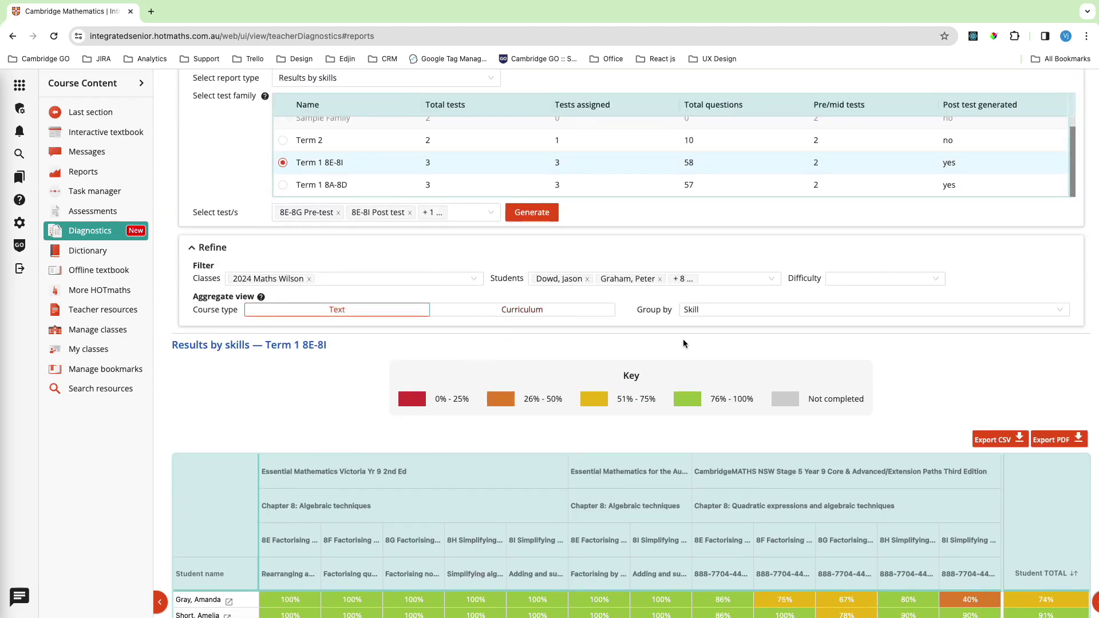
left_click(715, 310)
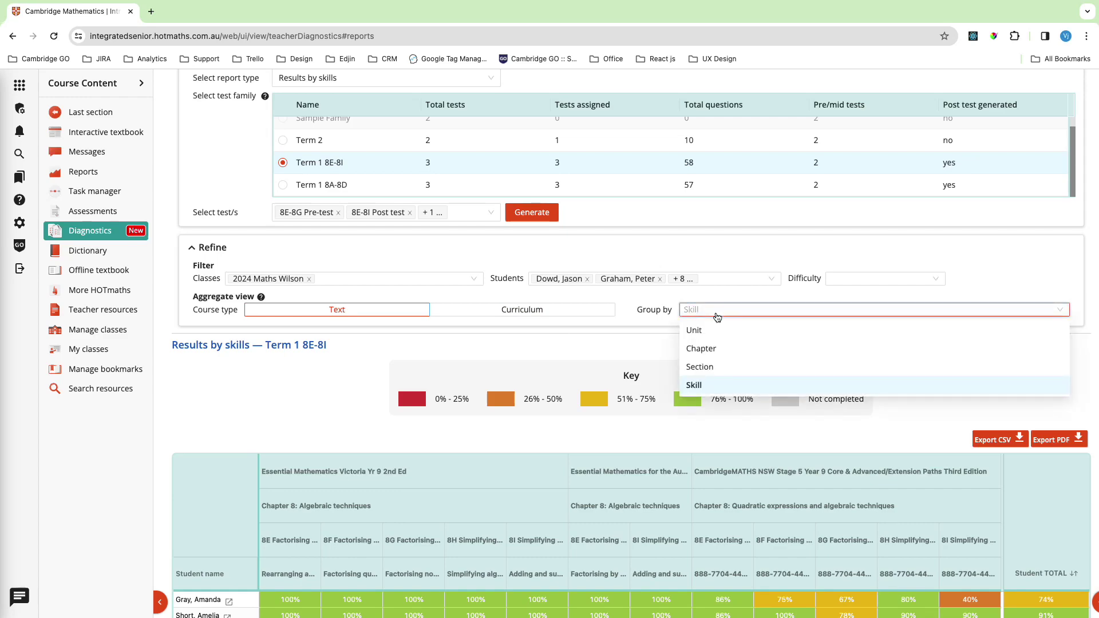
left_click(710, 369)
scroll(619, 431, "down", 1)
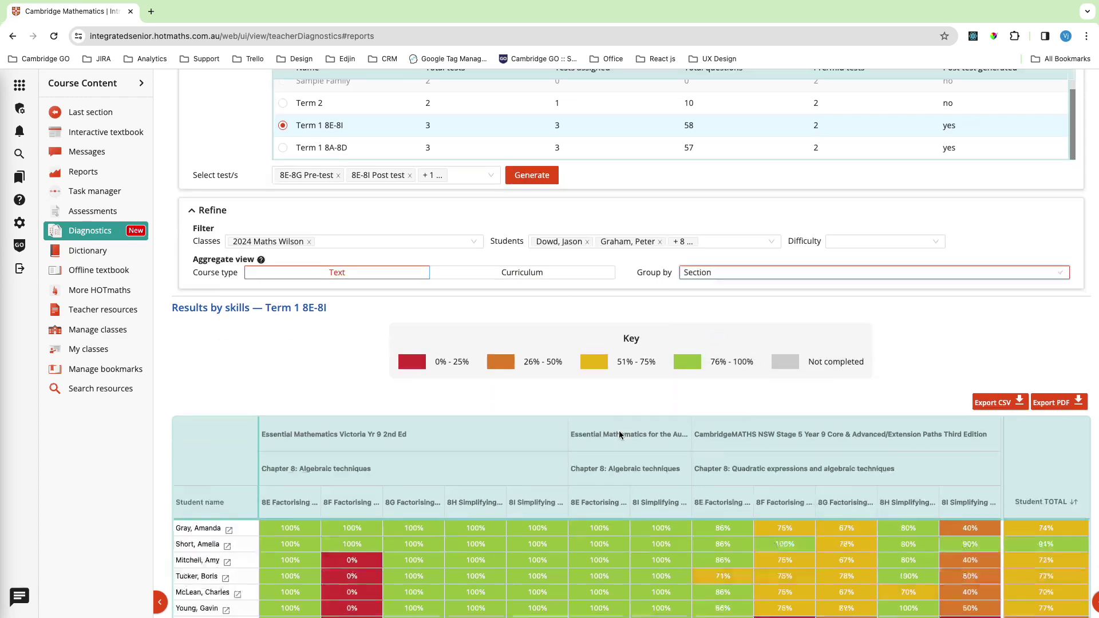
scroll(619, 431, "down", 3)
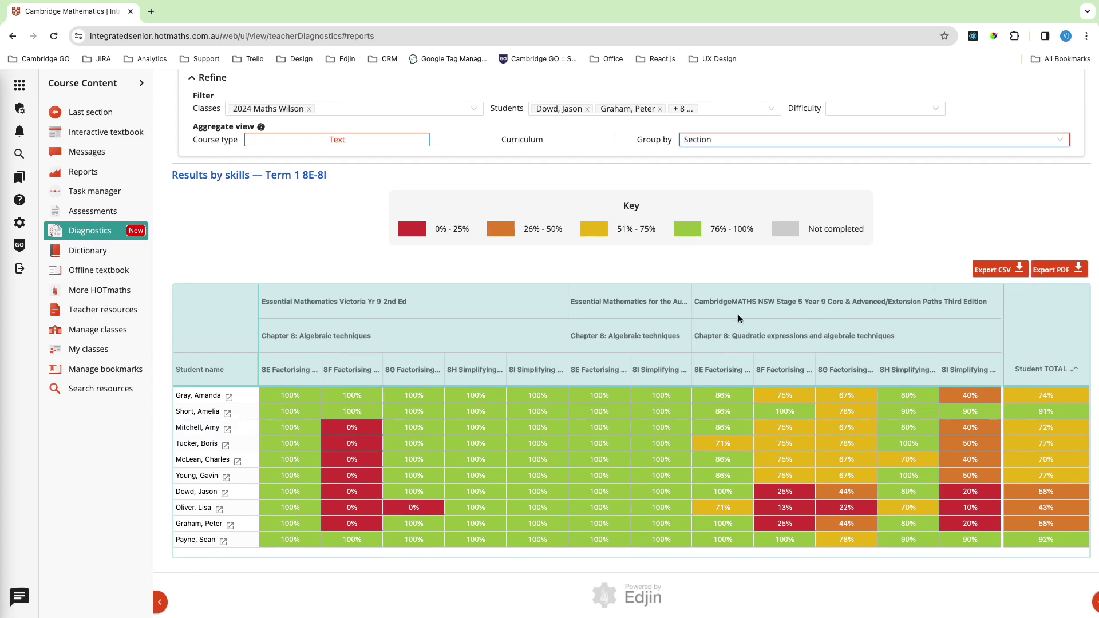
scroll(602, 316, "up", 3)
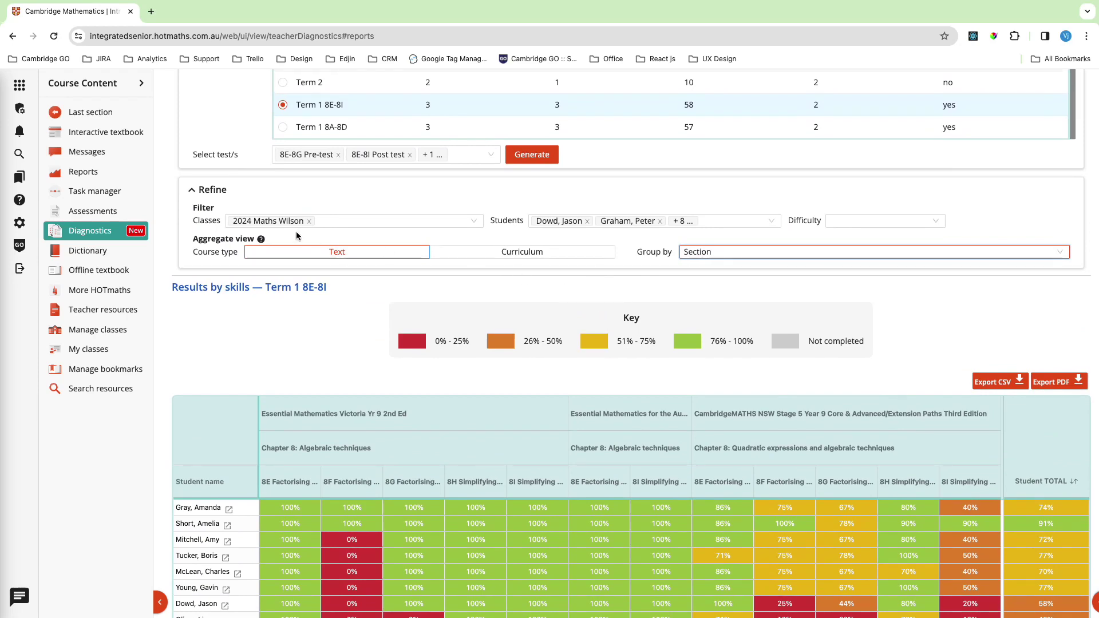
scroll(649, 345, "down", 2)
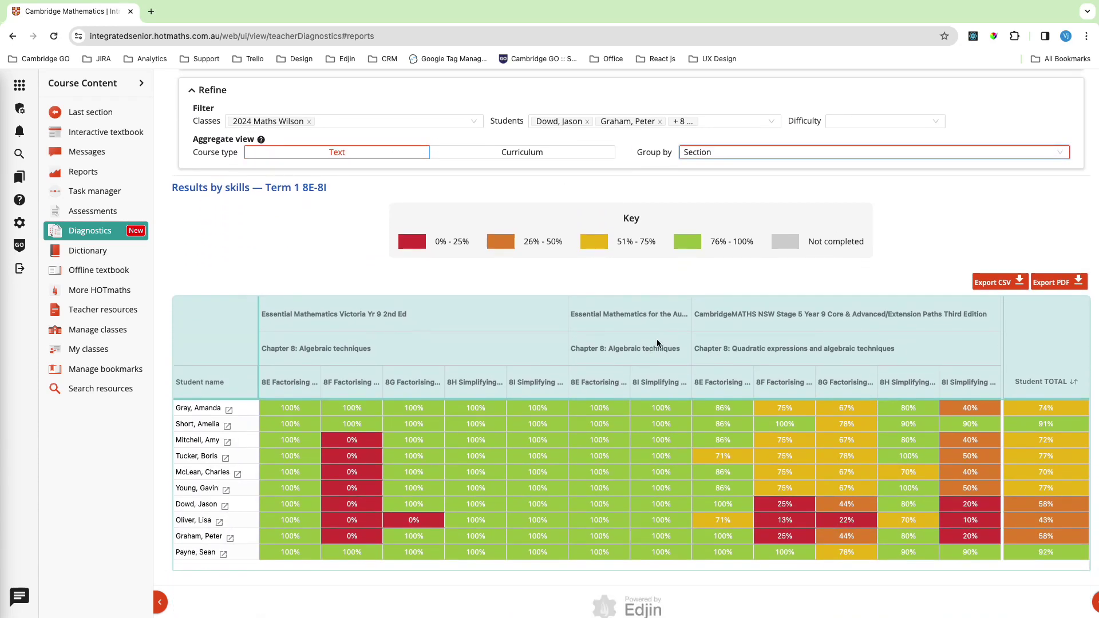
scroll(568, 269, "down", 1)
Generate the Test comparison report for the Term 1 8E-8I tests and examine the pre-test versus post-test growth chart
scroll(569, 273, "up", 5)
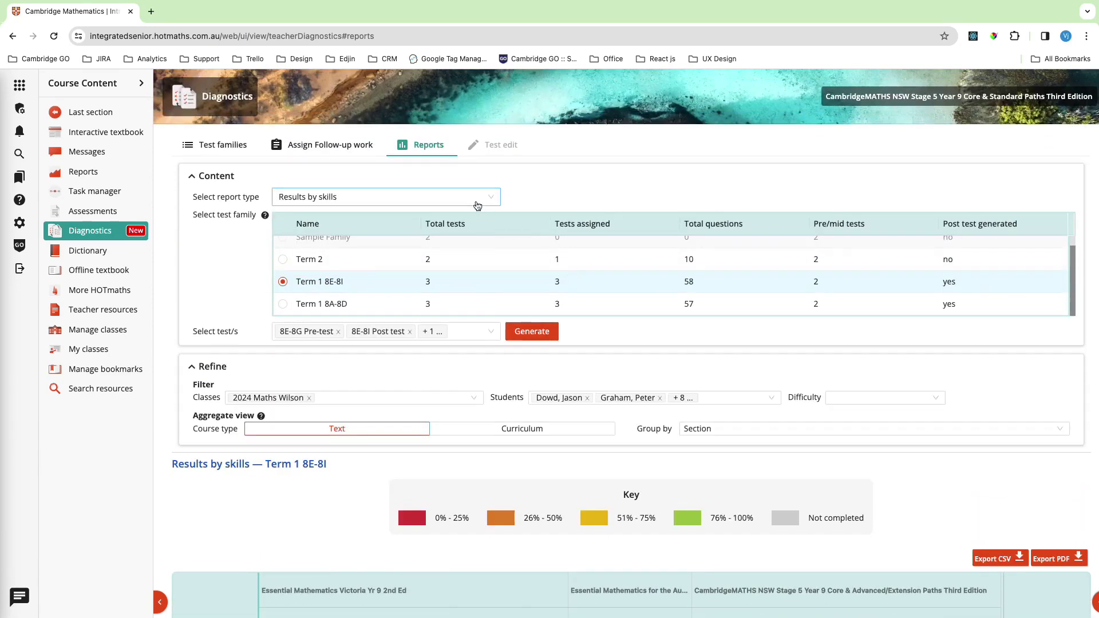
left_click(478, 204)
left_click(351, 263)
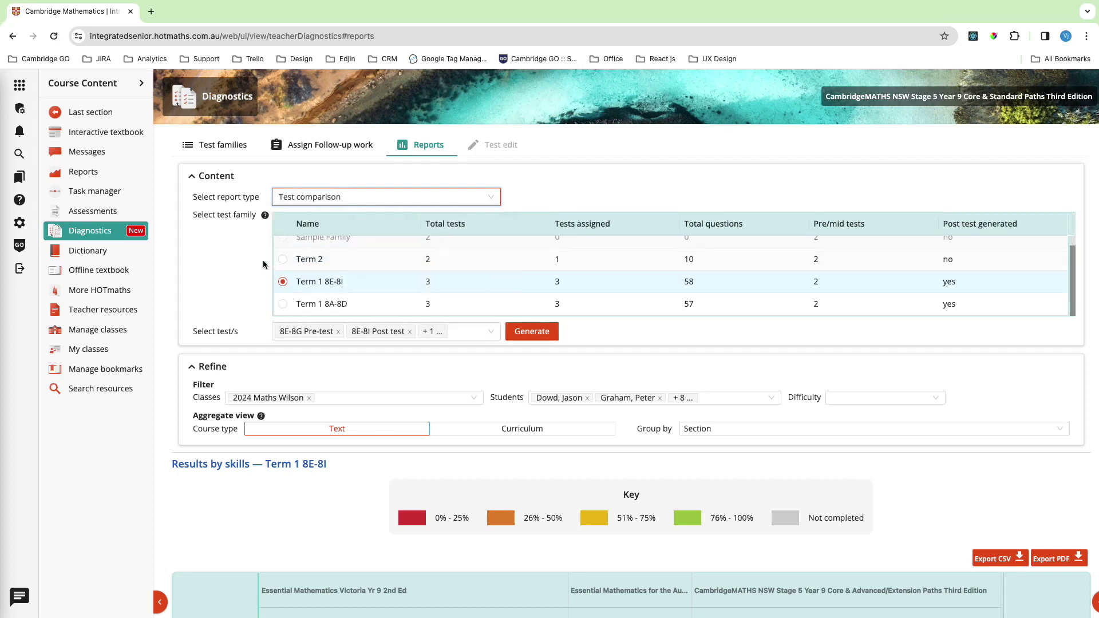
left_click(528, 332)
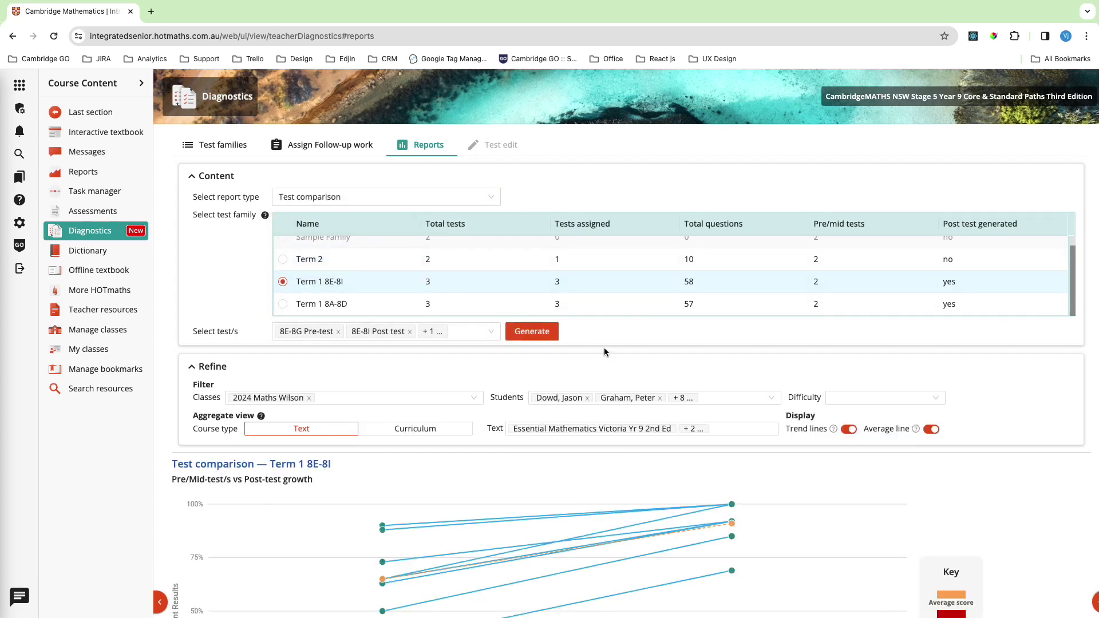
scroll(608, 478, "down", 2)
scroll(606, 470, "down", 2)
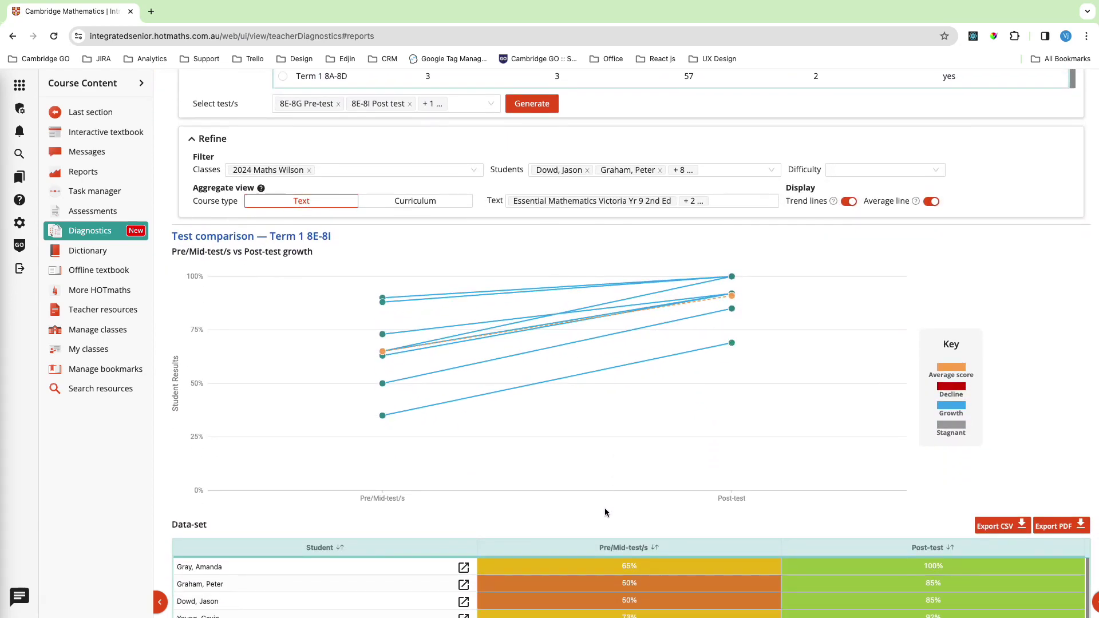
mouse_move(693, 421)
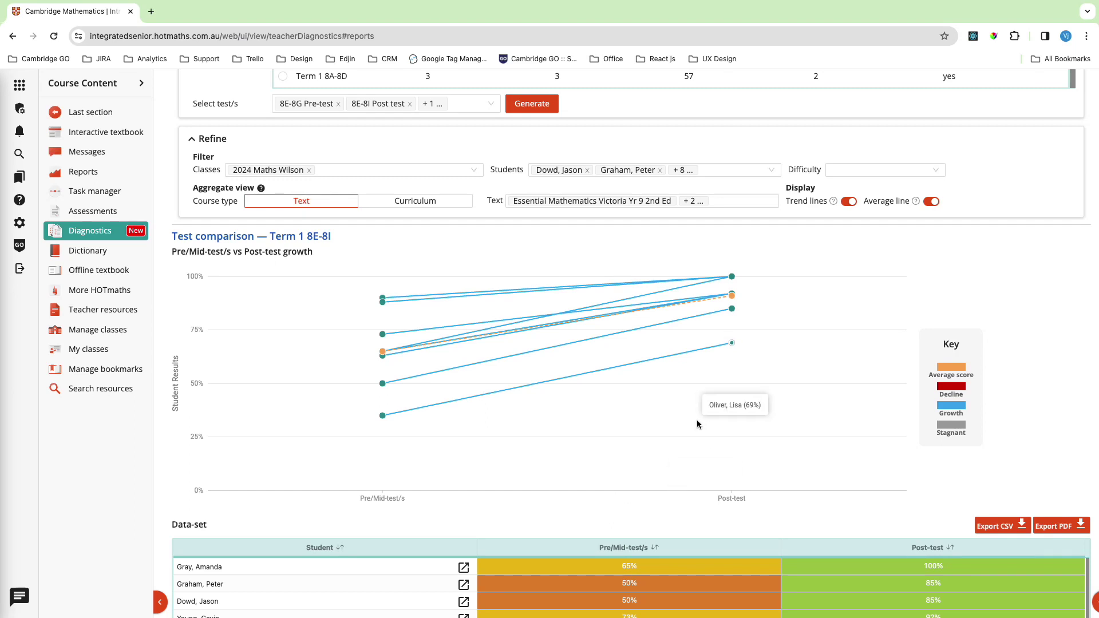
scroll(640, 415, "up", 1)
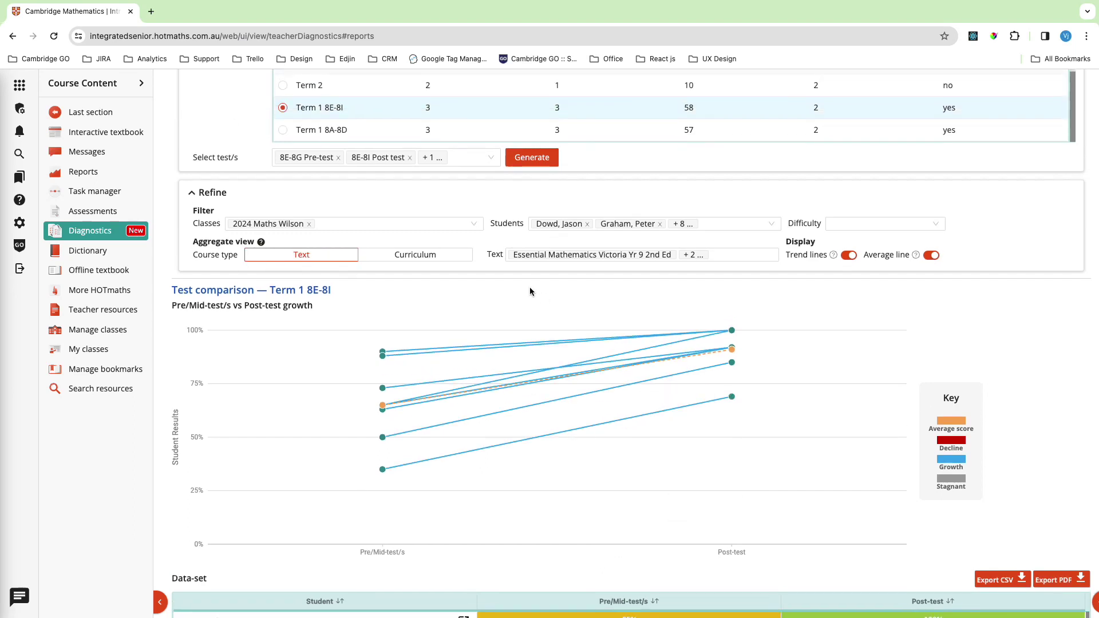
Exclude section 8I Simplifying algebraic fractions of the Australian Curriculum Year 9 text from the comparison, and include it again
left_click(747, 257)
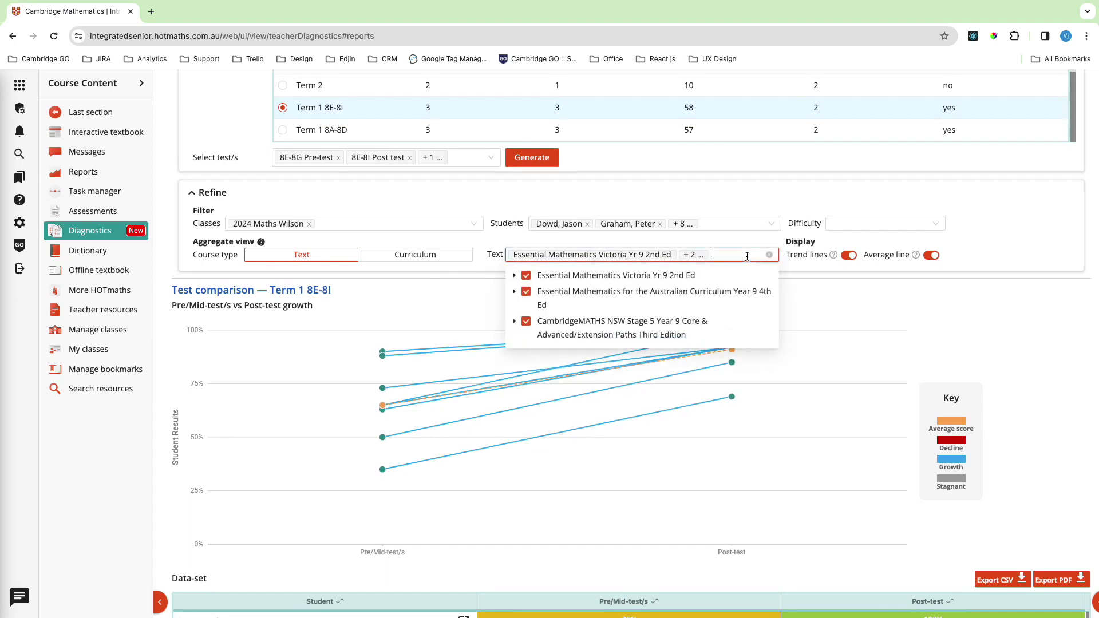
left_click(514, 291)
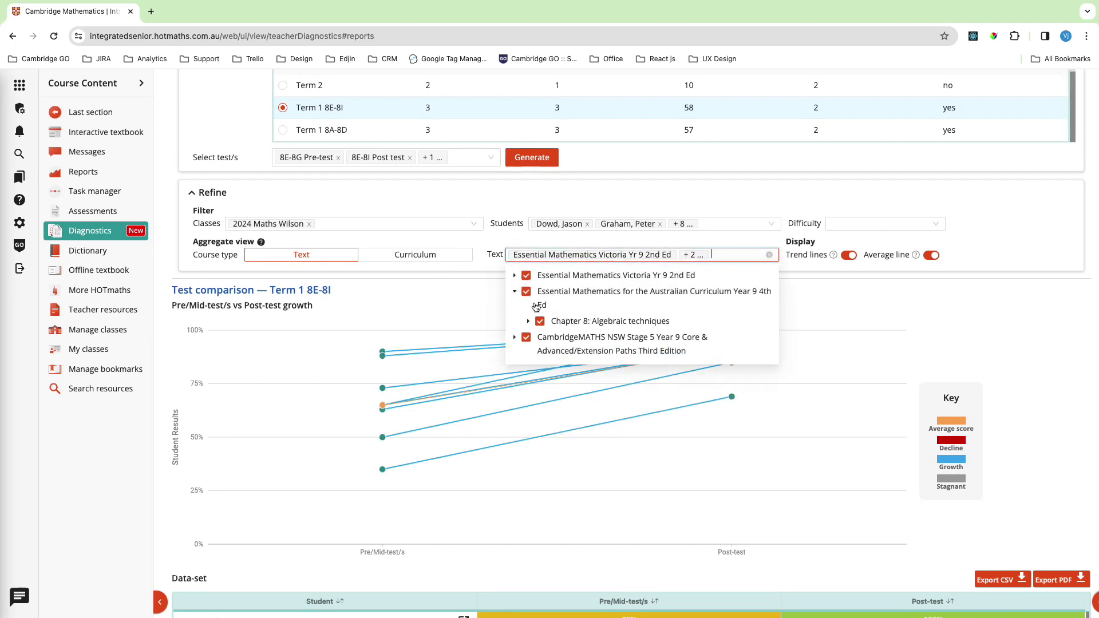
left_click(528, 321)
left_click(554, 354)
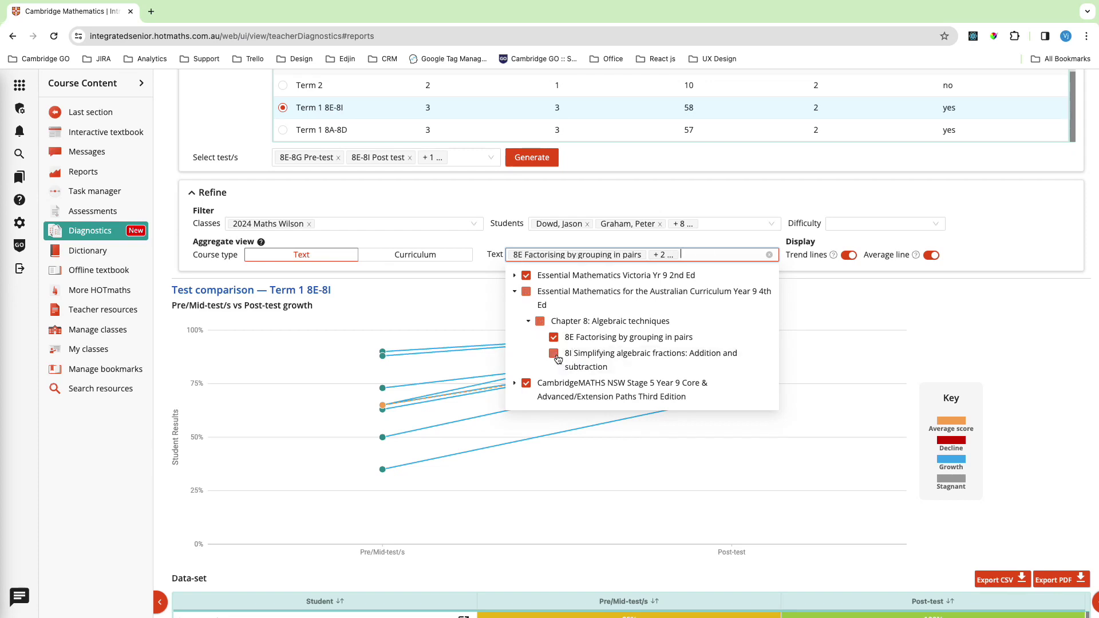
left_click(853, 293)
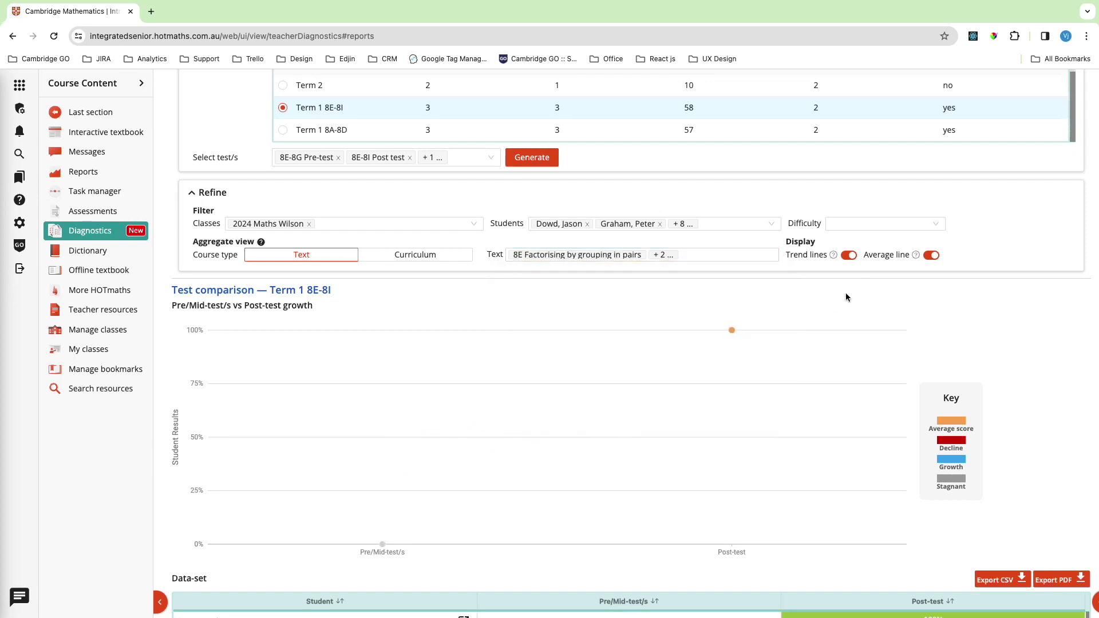
left_click(723, 249)
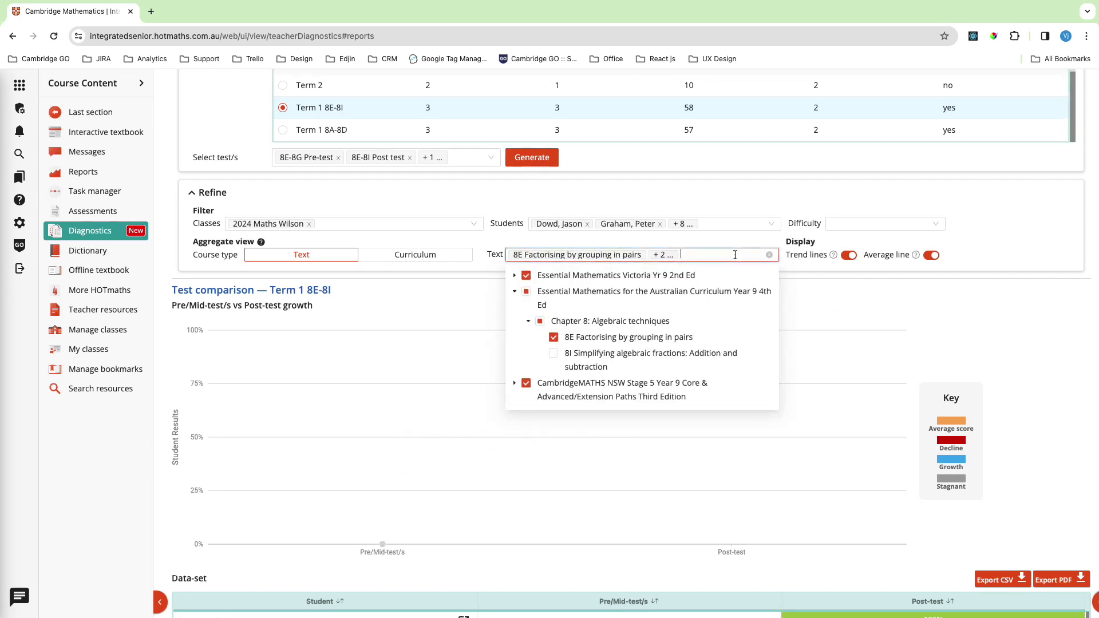
left_click(554, 354)
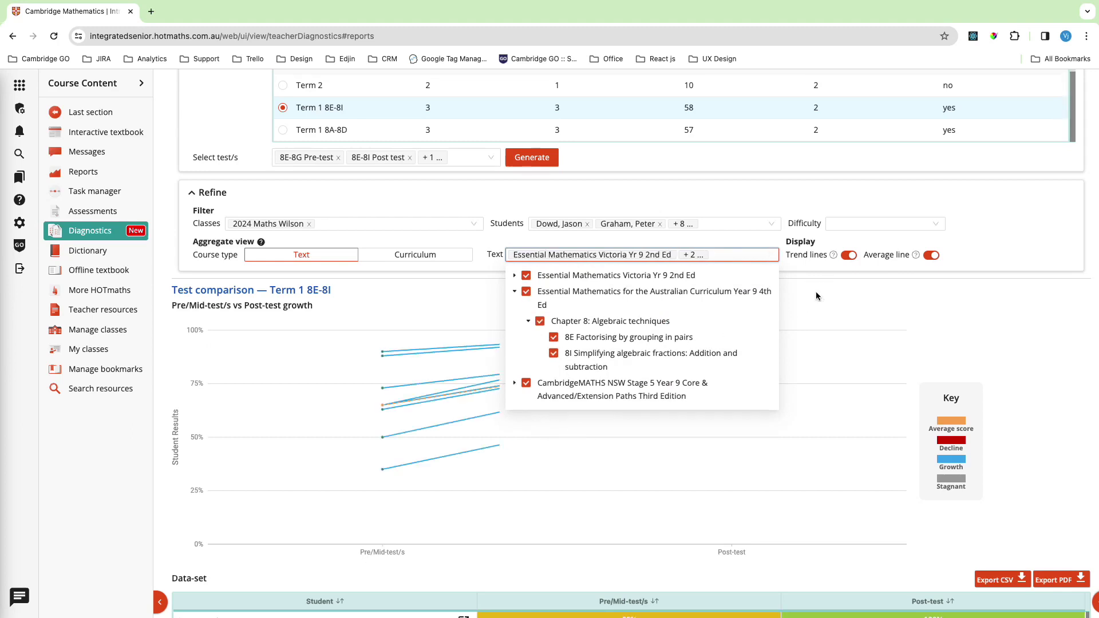
left_click(816, 291)
Filter the test comparison to questions of difficulty 1 and 2
left_click(910, 225)
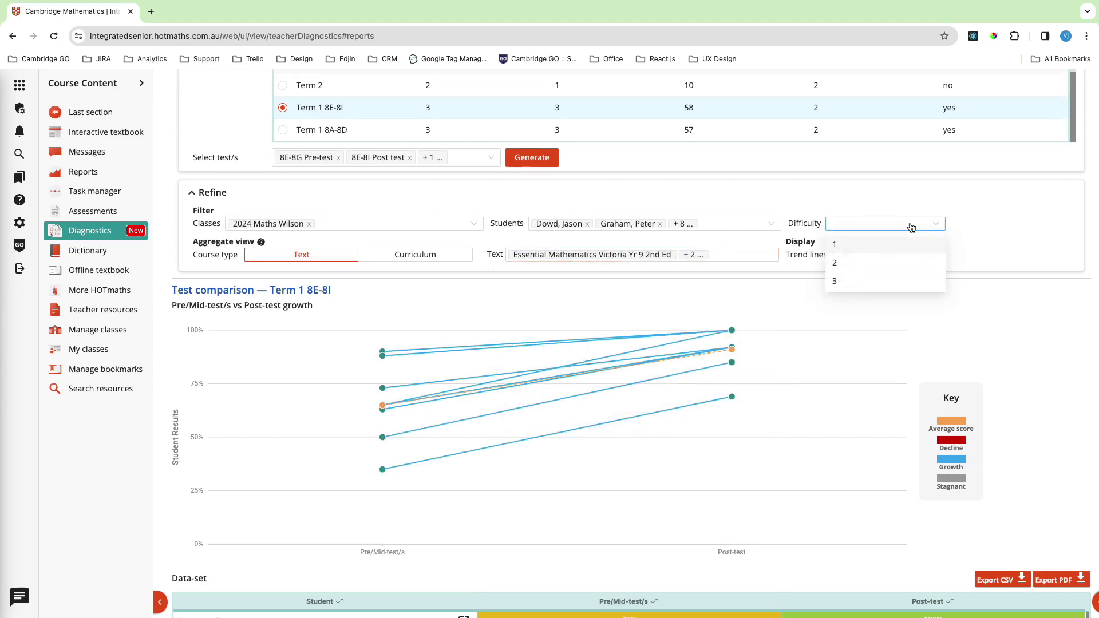
left_click(875, 246)
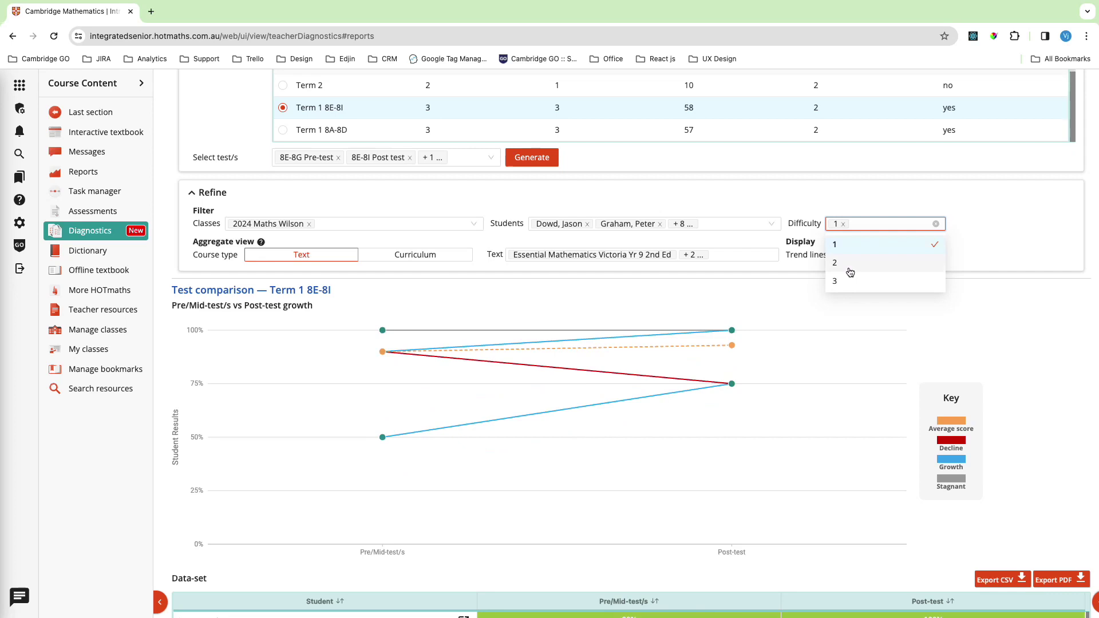
left_click(850, 265)
left_click(696, 295)
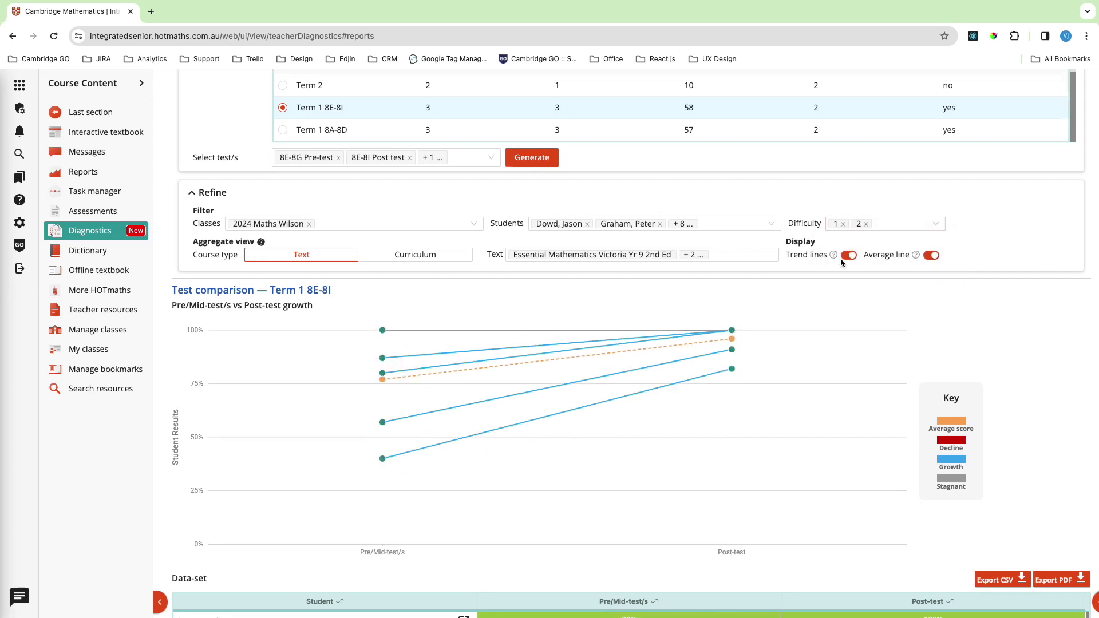
Switch the chart's trend lines and average line off and back on, and look through the student data-set
left_click(850, 258)
left_click(850, 255)
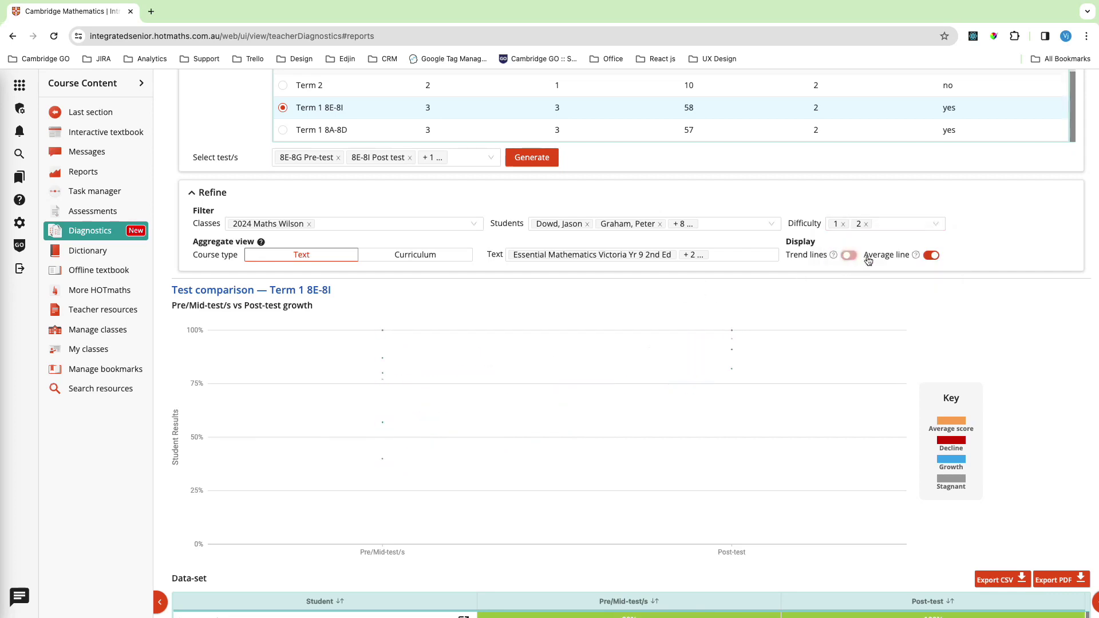
left_click(931, 256)
left_click(931, 256)
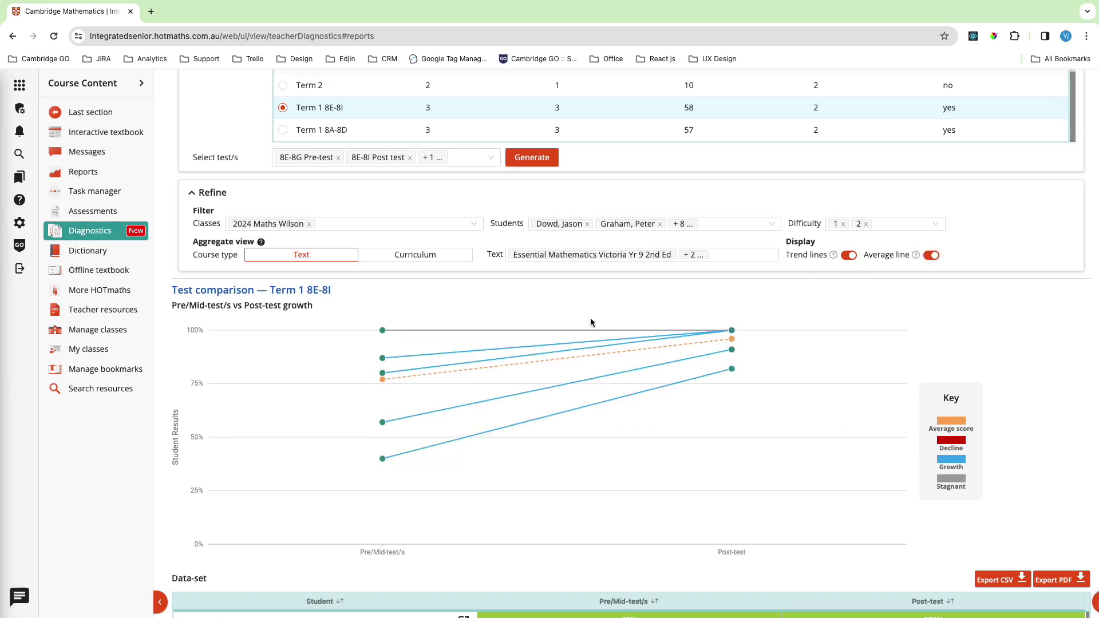
scroll(596, 314, "down", 4)
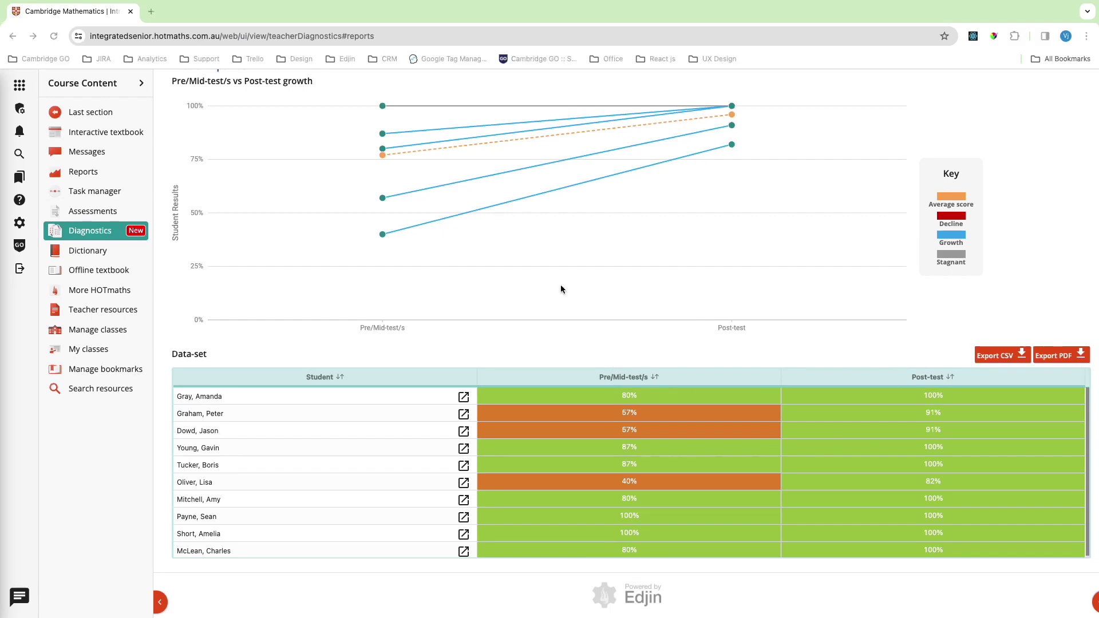
Generate the Performance by student report for the Term 1 8E-8I tests and look through the students' pre-test and post-test results by section
scroll(561, 289, "up", 7)
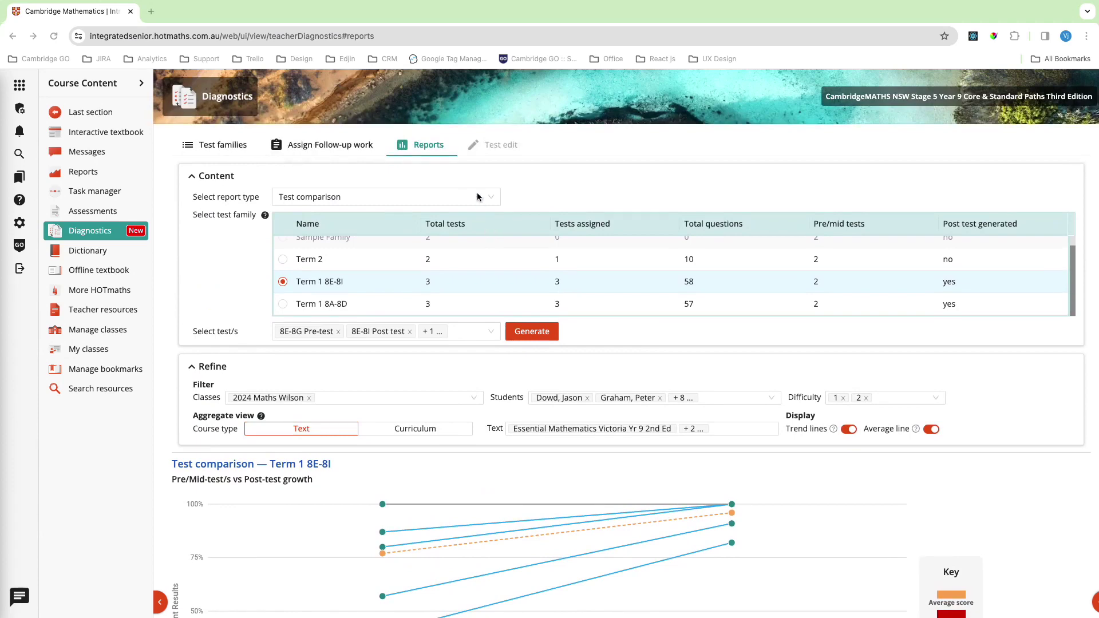
left_click(478, 197)
left_click(351, 275)
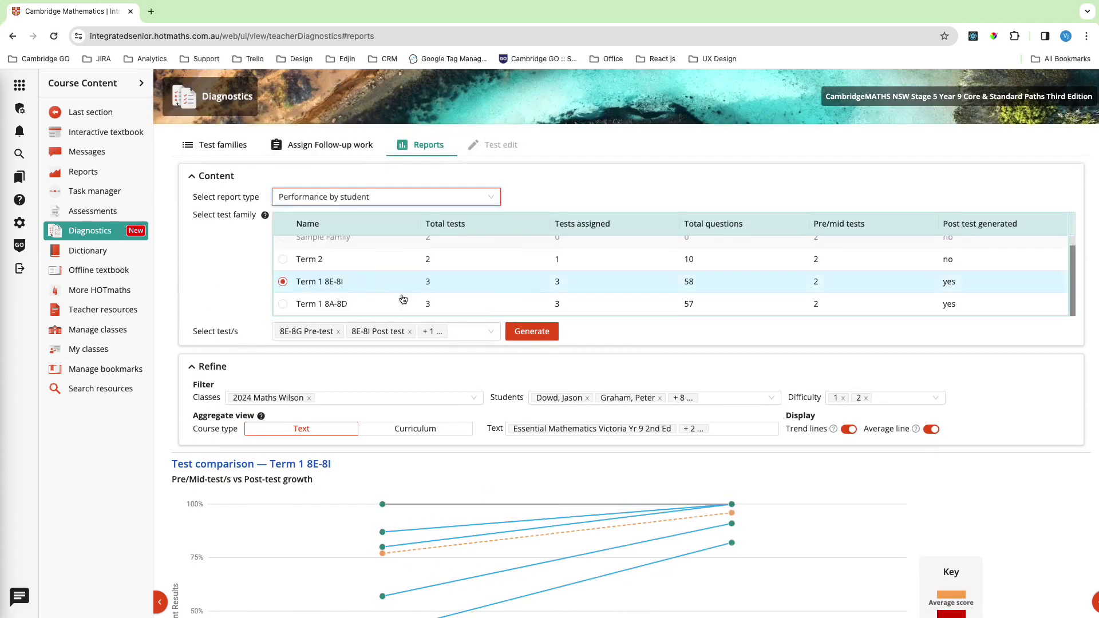
left_click(532, 332)
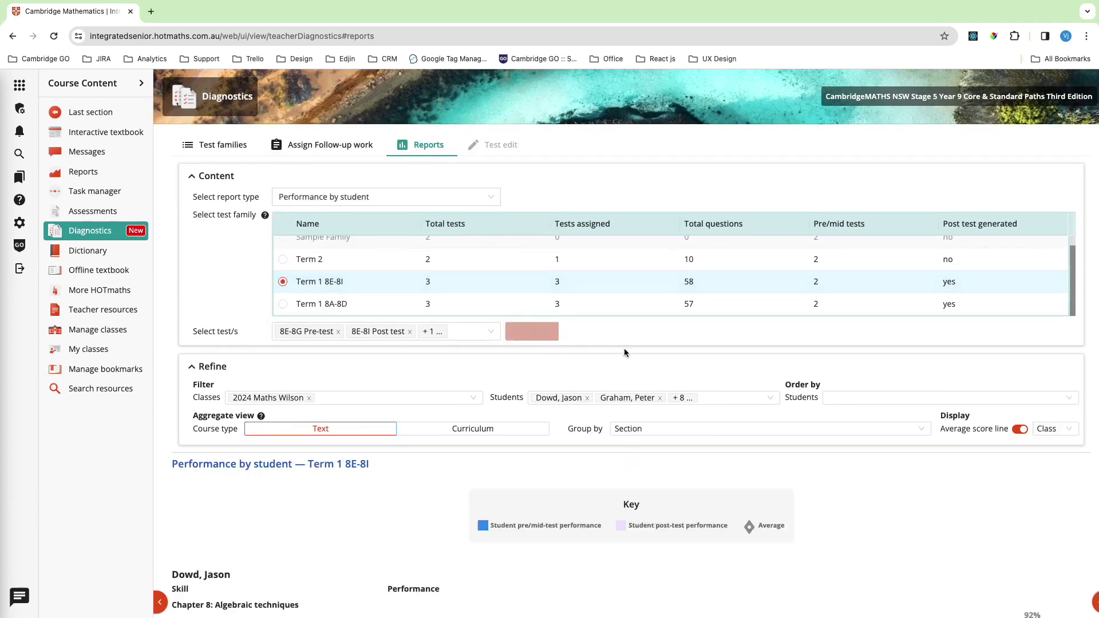
scroll(624, 353, "down", 5)
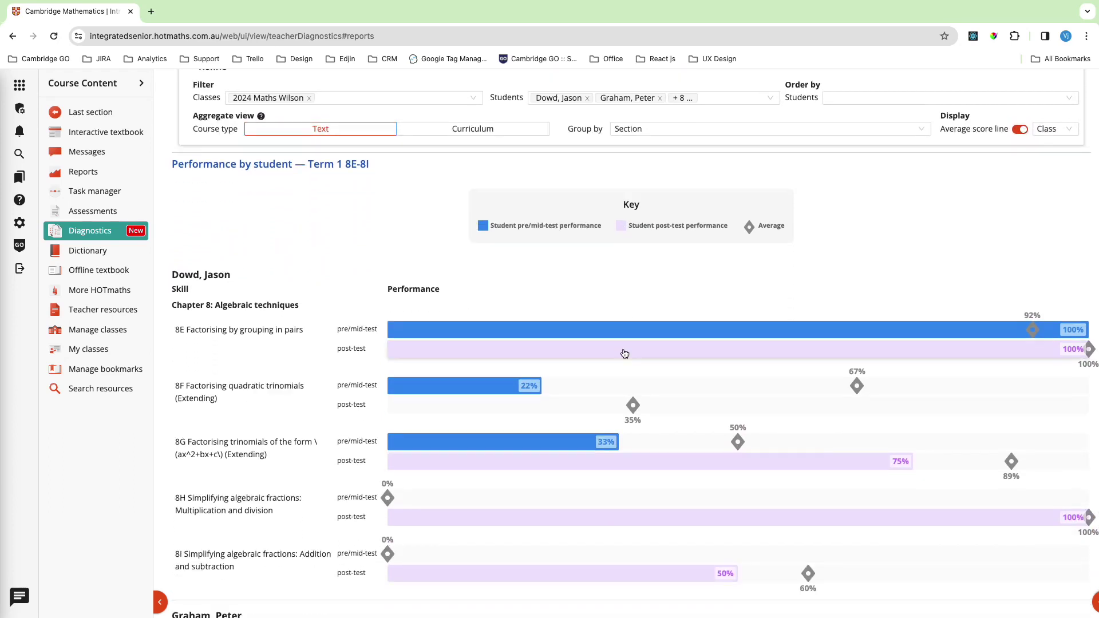
scroll(625, 353, "down", 2)
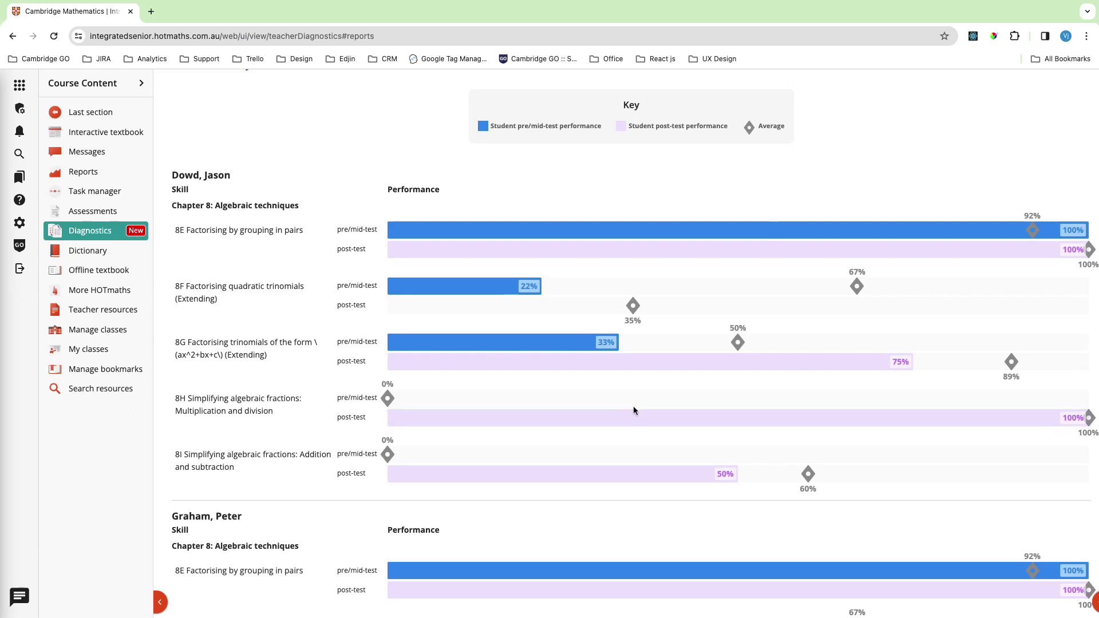
scroll(635, 409, "down", 7)
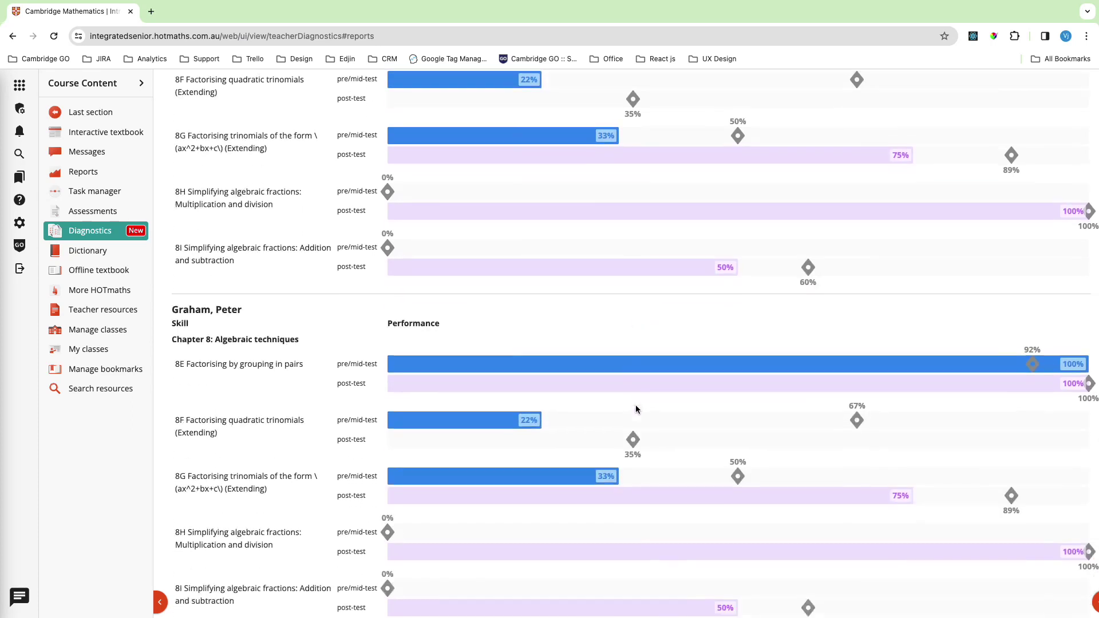
scroll(634, 404, "down", 5)
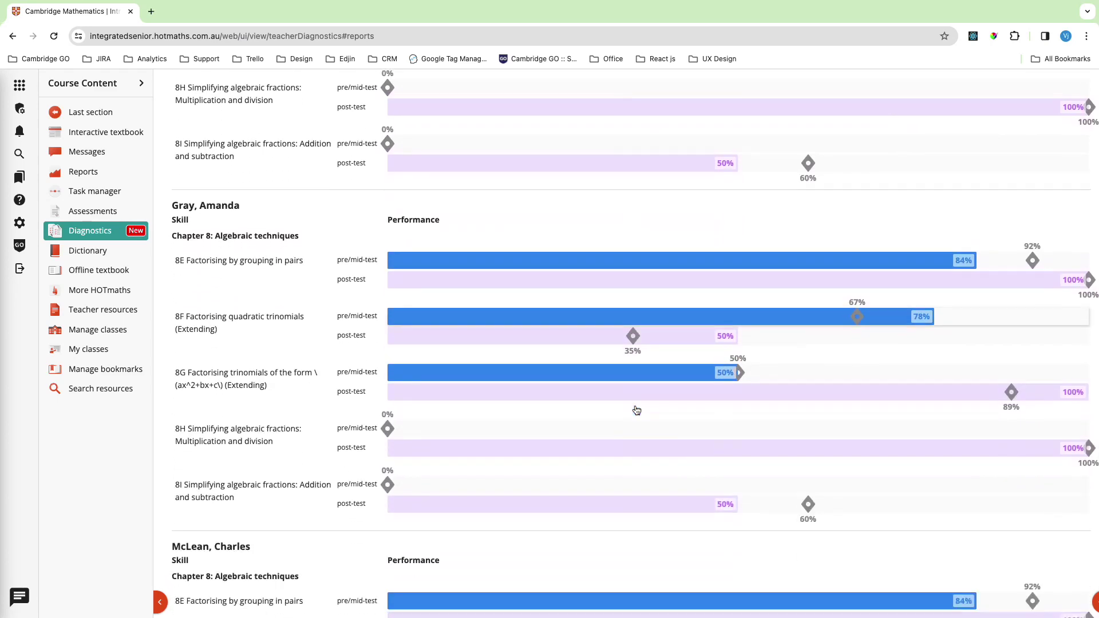
Check the grouping options for the Performance by student report and leave the grouping on Section
scroll(634, 404, "up", 12)
scroll(635, 405, "up", 8)
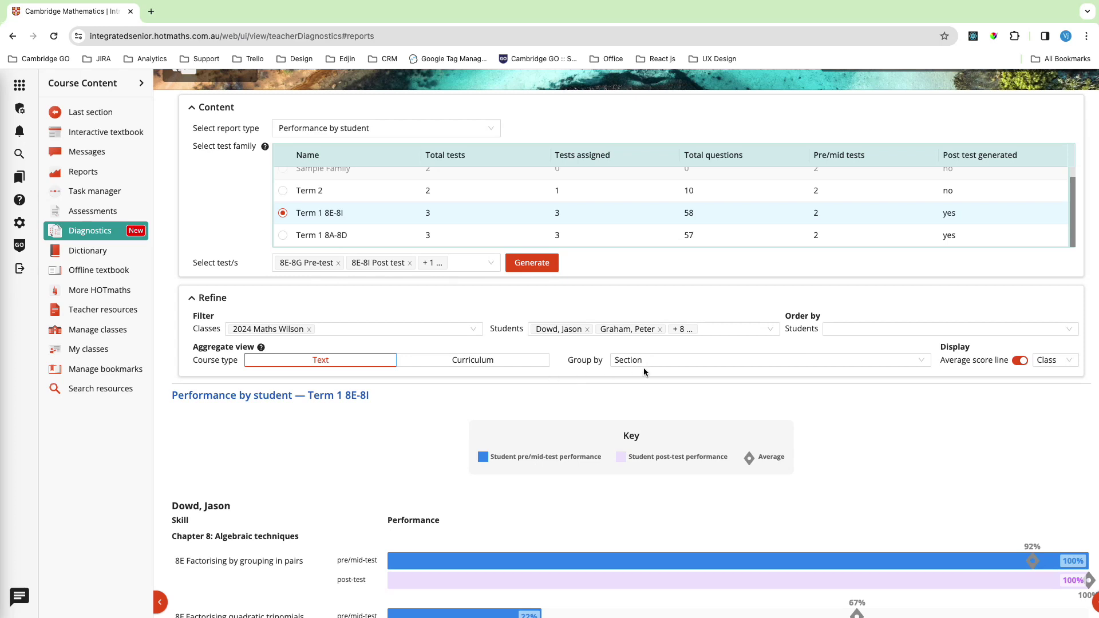
left_click(664, 366)
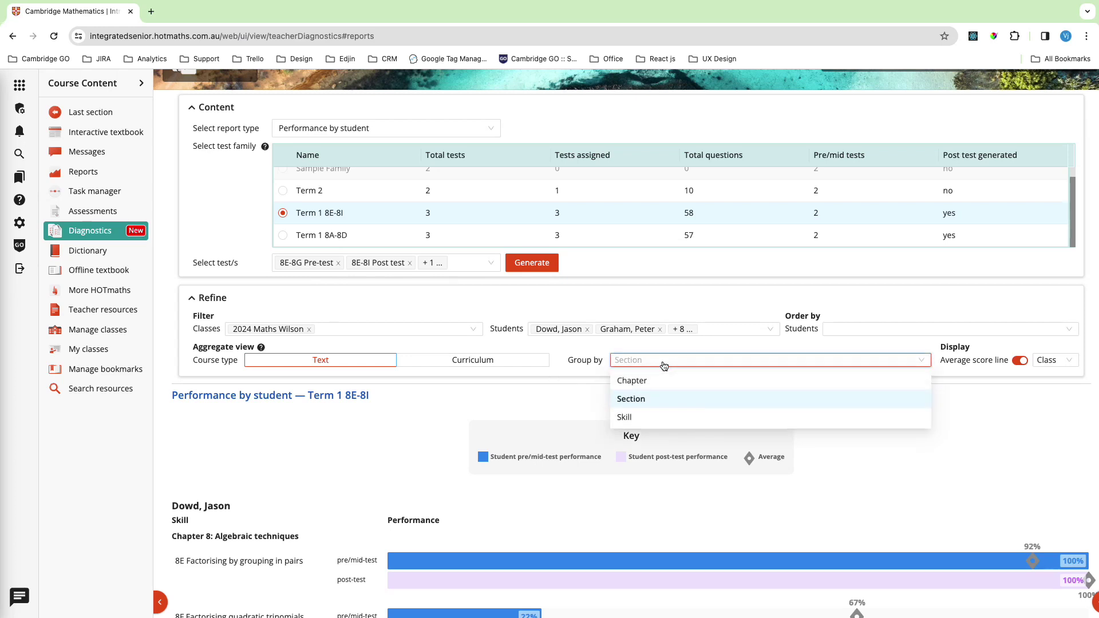
left_click(658, 347)
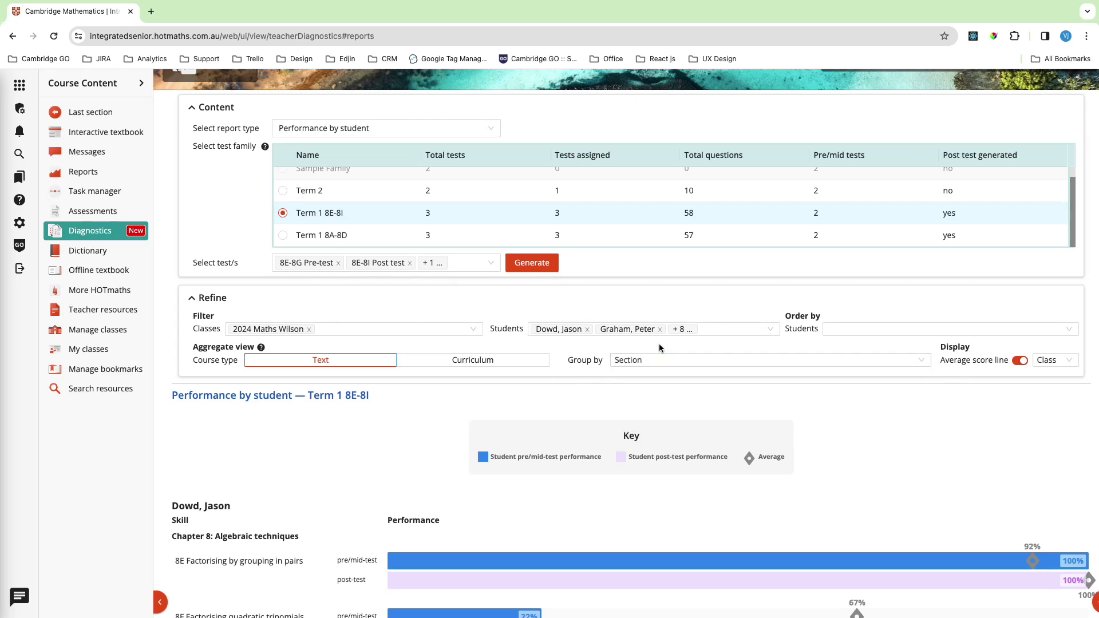
scroll(584, 325, "down", 4)
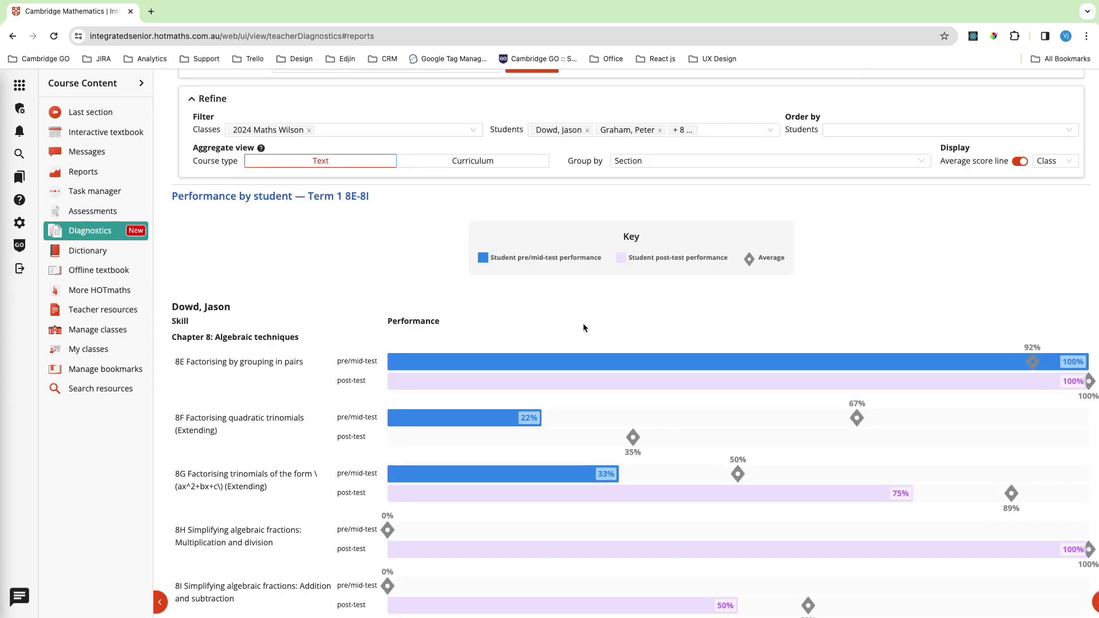
Generate the Score vs. time taken report for the Term 1 8E-8I tests and examine its chart and student data-set
scroll(583, 327, "up", 5)
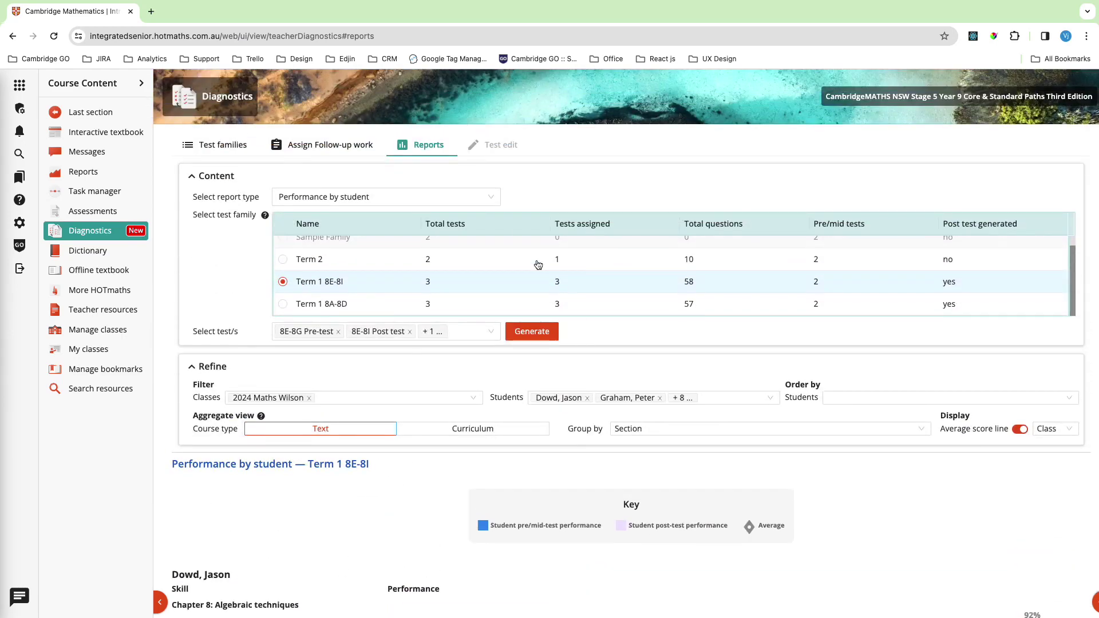
left_click(491, 199)
left_click(367, 293)
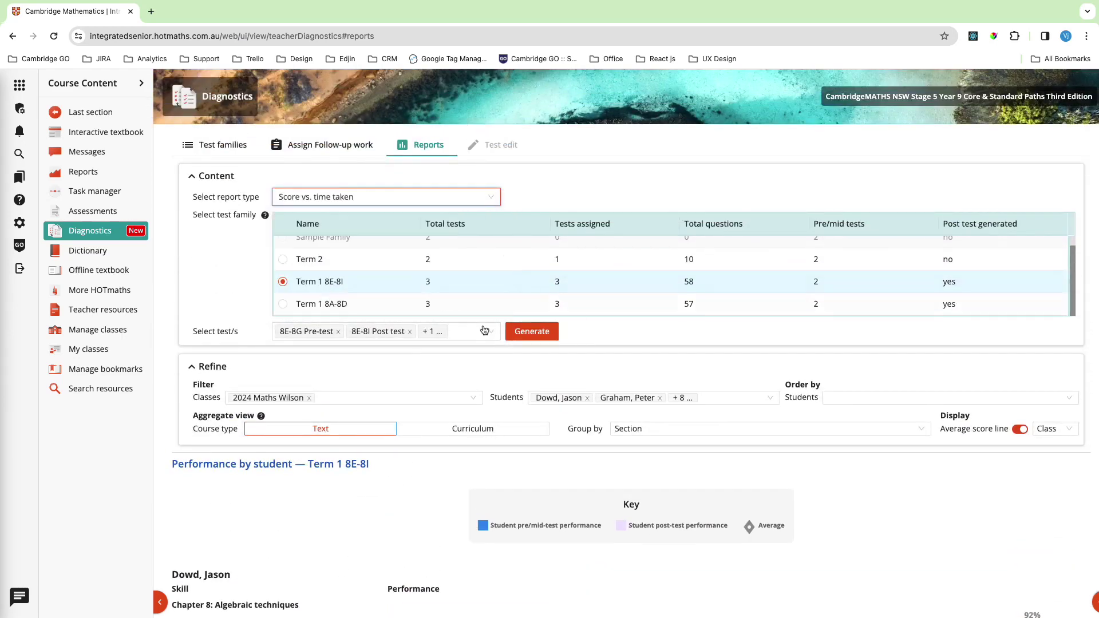
left_click(541, 339)
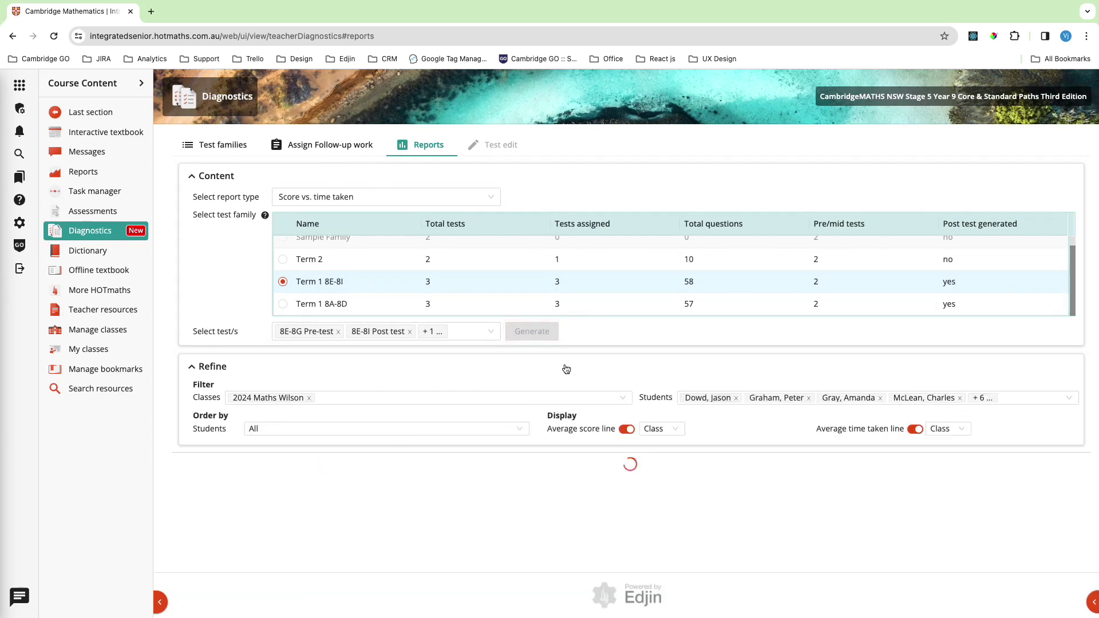
scroll(562, 465, "down", 4)
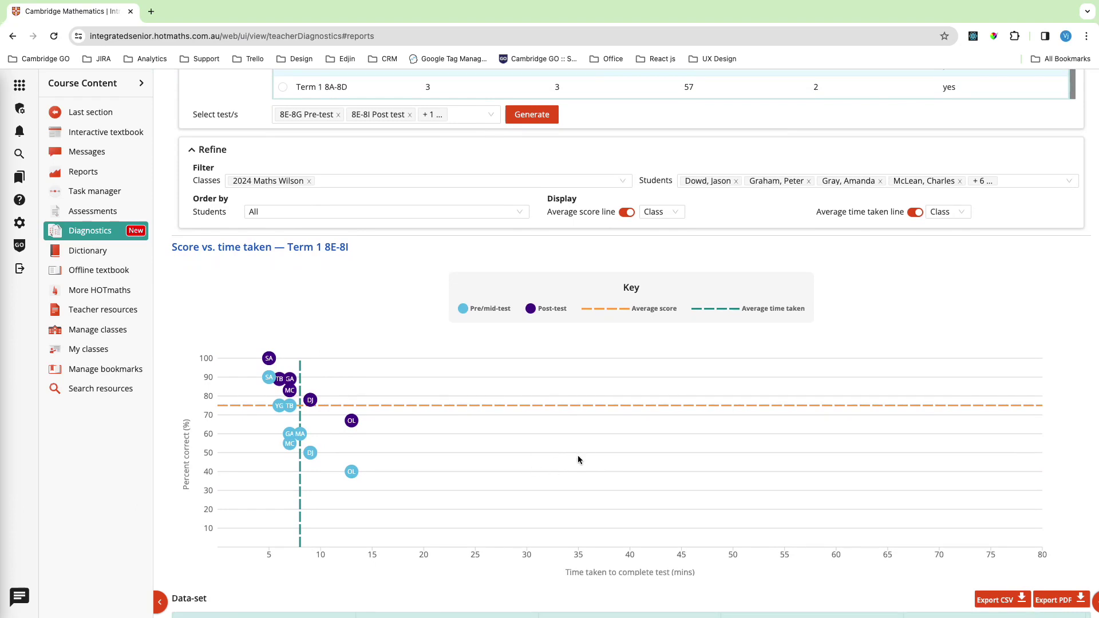
scroll(582, 458, "up", 1)
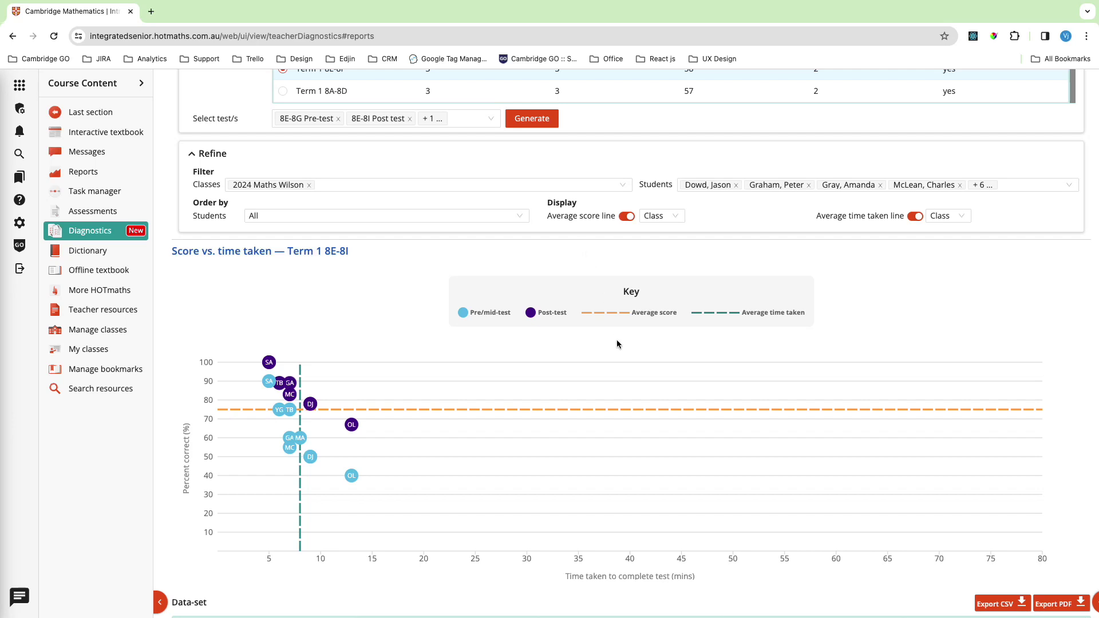
scroll(616, 340, "down", 2)
scroll(616, 342, "down", 3)
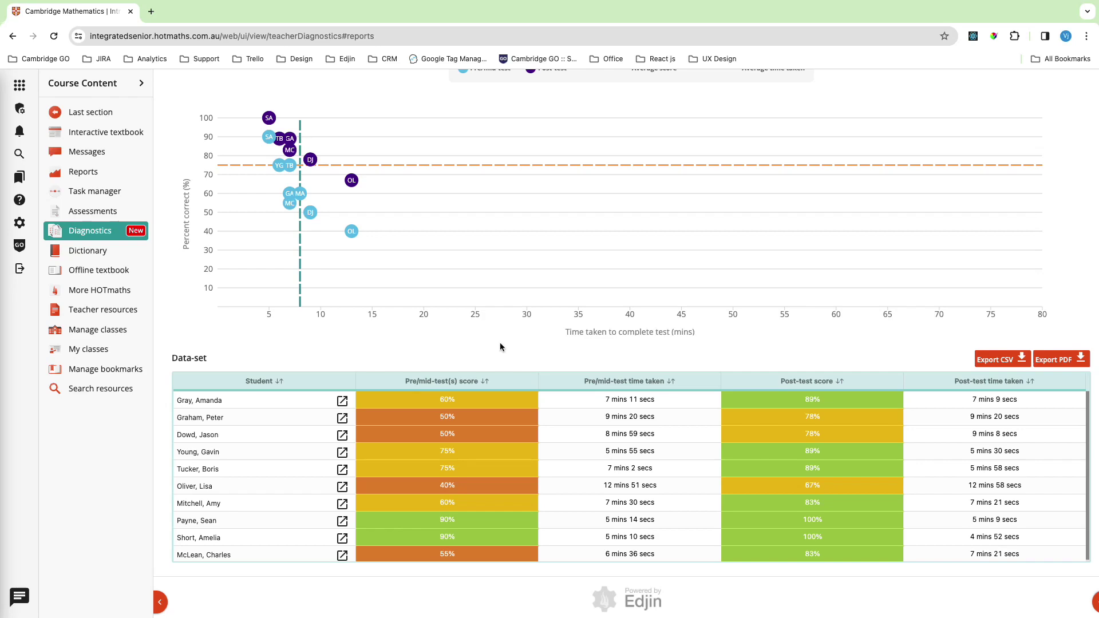
Generate the Growth vs. attainment report for the Term 1 8E-8I tests and examine its chart and student data-set
scroll(500, 347, "up", 8)
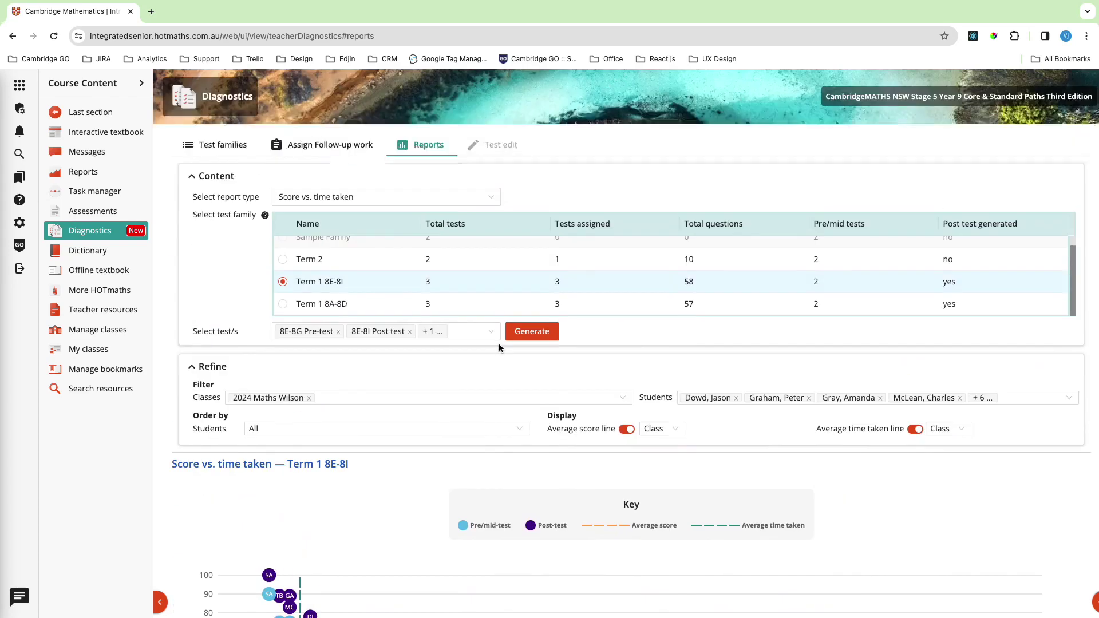
left_click(483, 201)
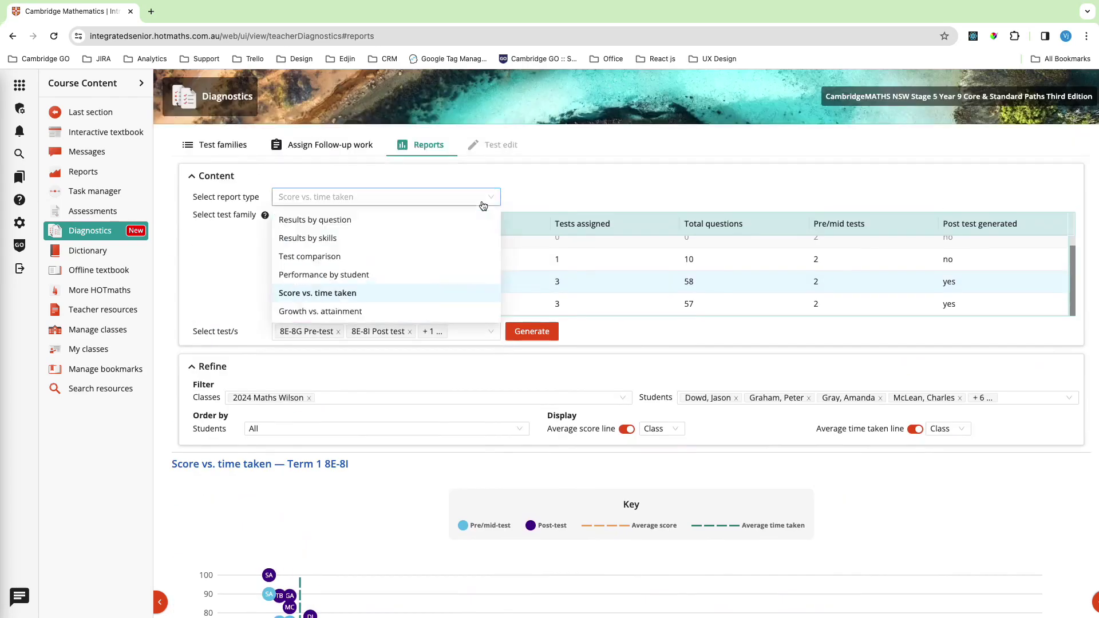
left_click(385, 315)
left_click(518, 337)
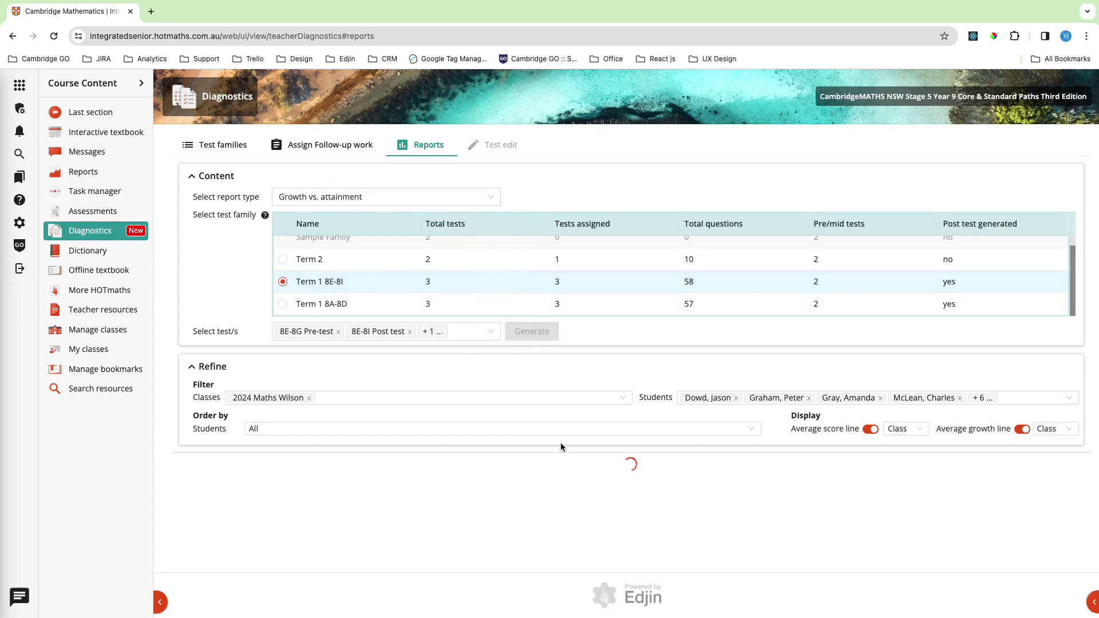
scroll(556, 438, "down", 5)
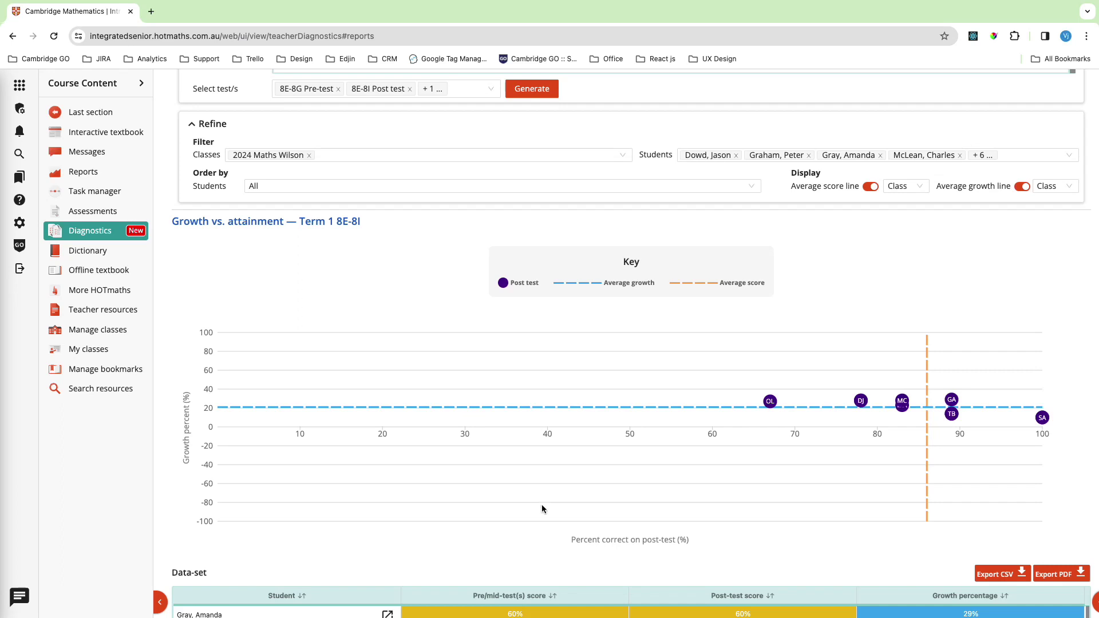
scroll(543, 509, "up", 1)
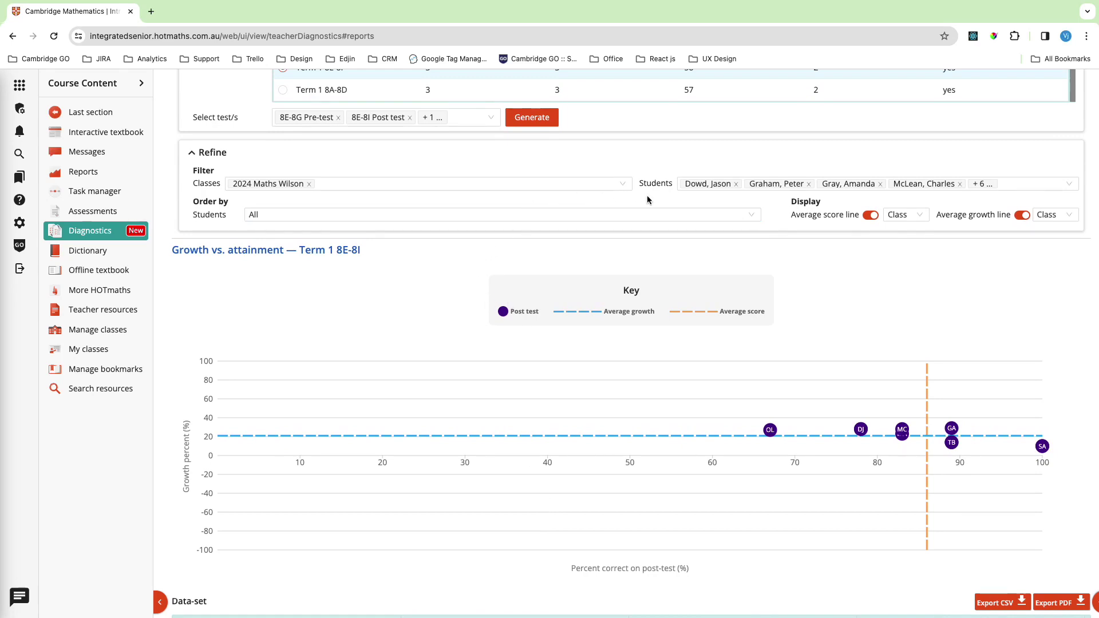
scroll(640, 387, "down", 5)
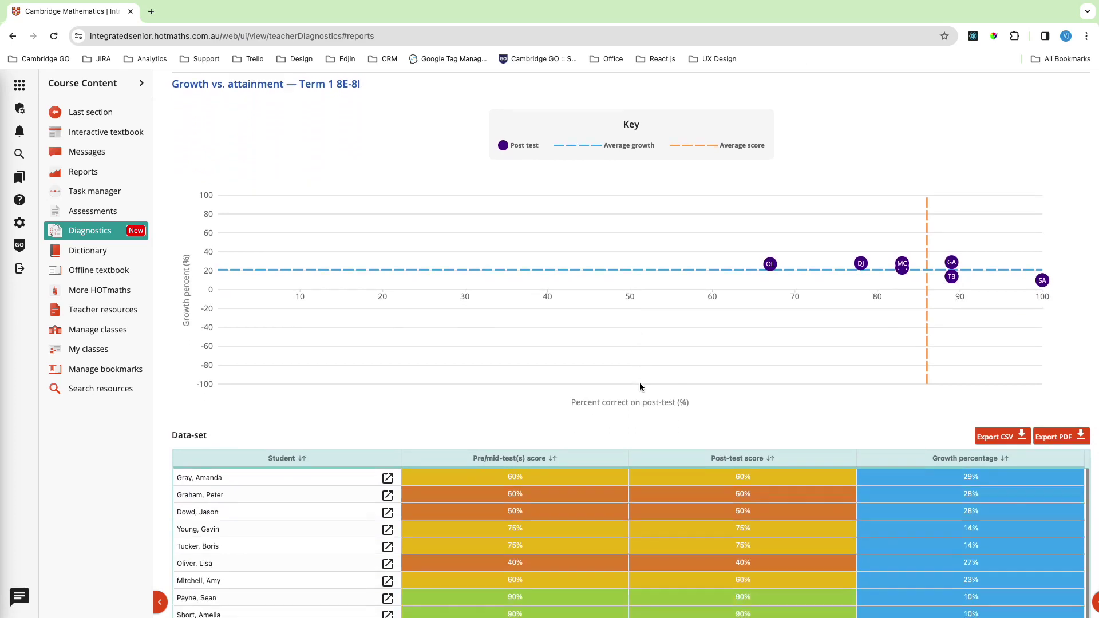